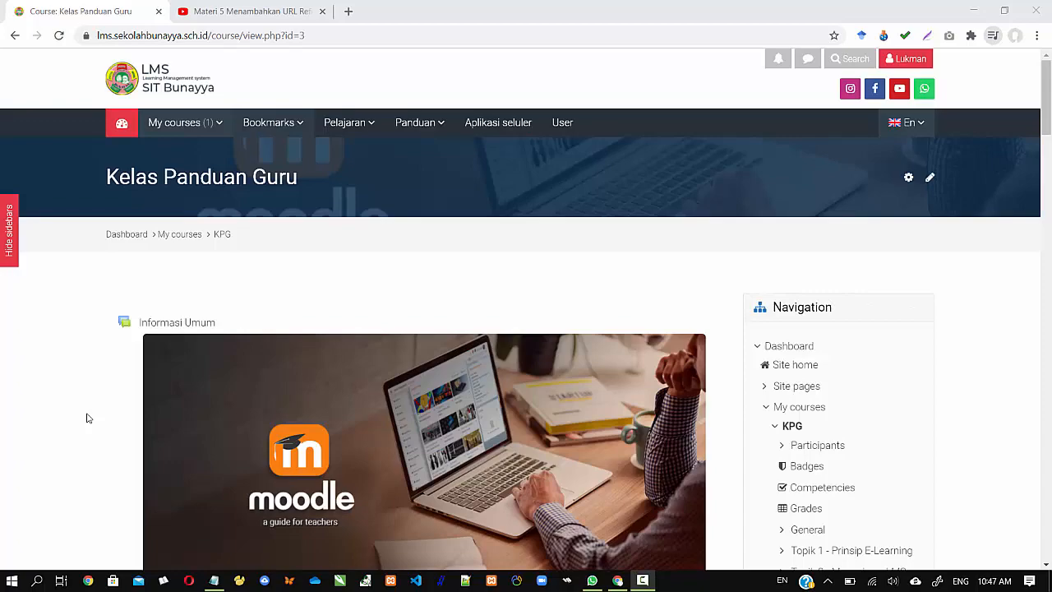
Look through the Kelas Panduan Guru course topics and turn on editing for the course
scroll(86, 418, "down", 15)
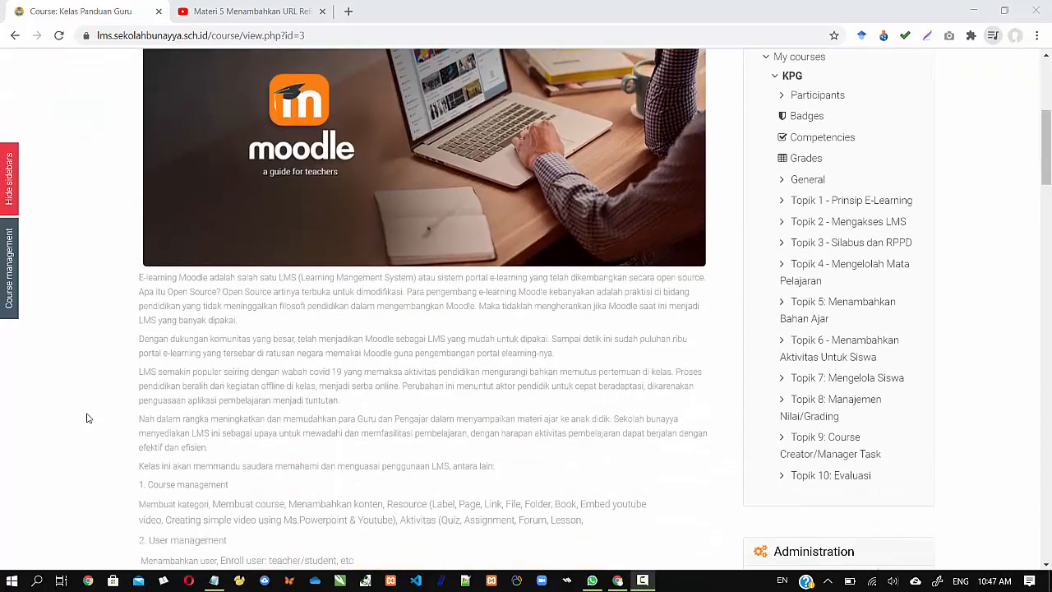
scroll(86, 418, "down", 3)
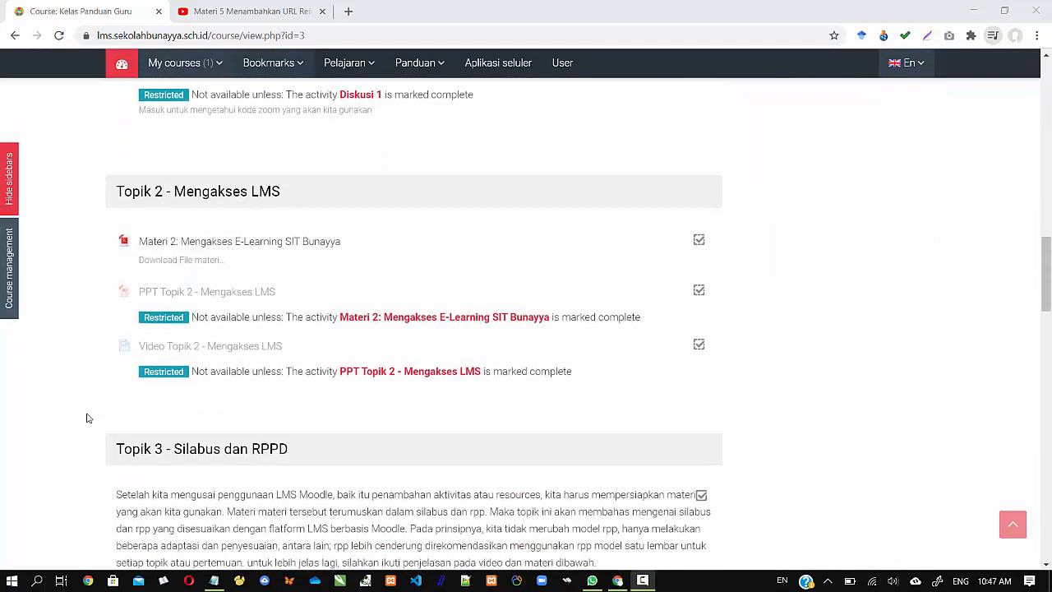
scroll(86, 418, "down", 11)
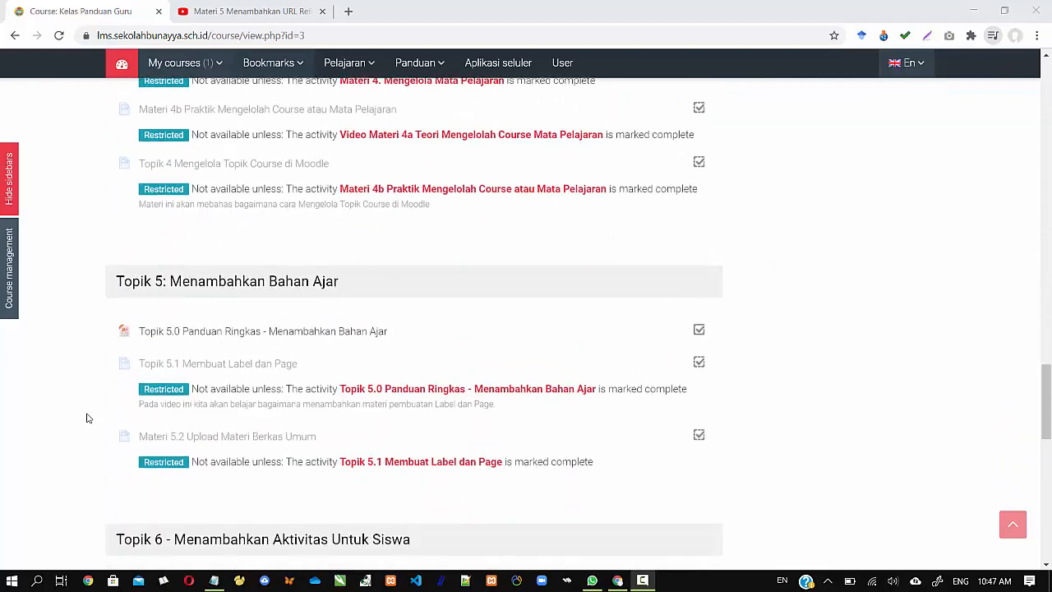
scroll(86, 419, "down", 2)
scroll(86, 418, "up", 13)
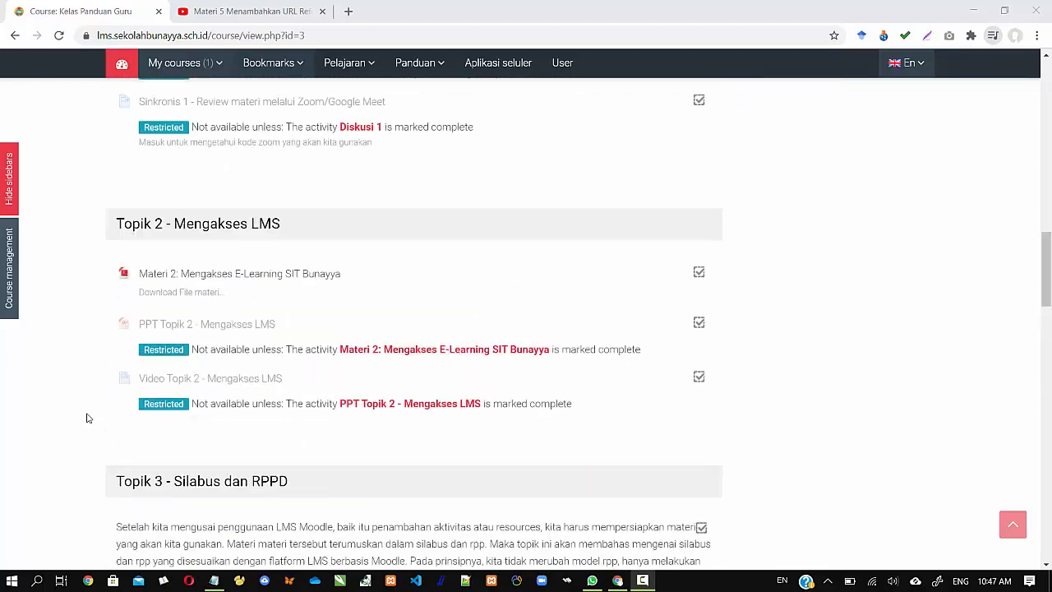
left_click_drag(1043, 304, 1043, 132)
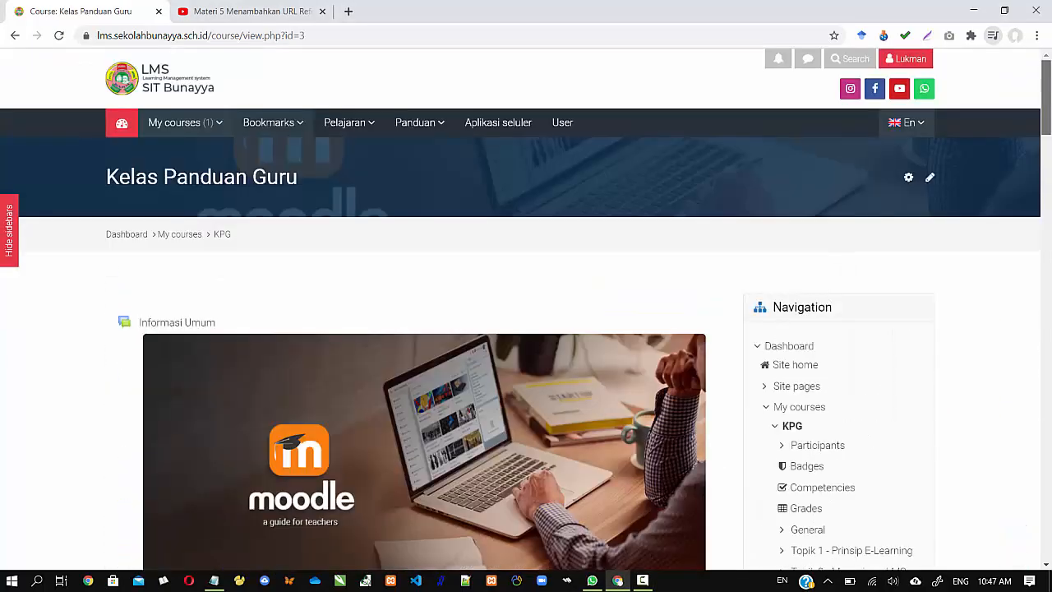
left_click(930, 179)
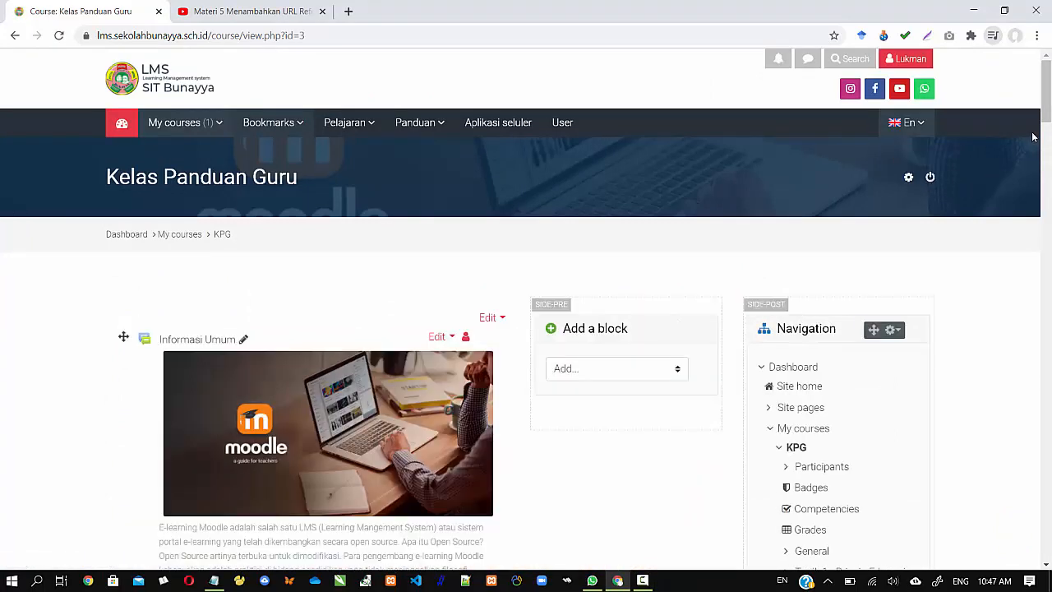
Add a new Interactive Content activity to the section Topik 5: Menambahkan Bahan Ajar
left_click_drag(1046, 118, 1048, 419)
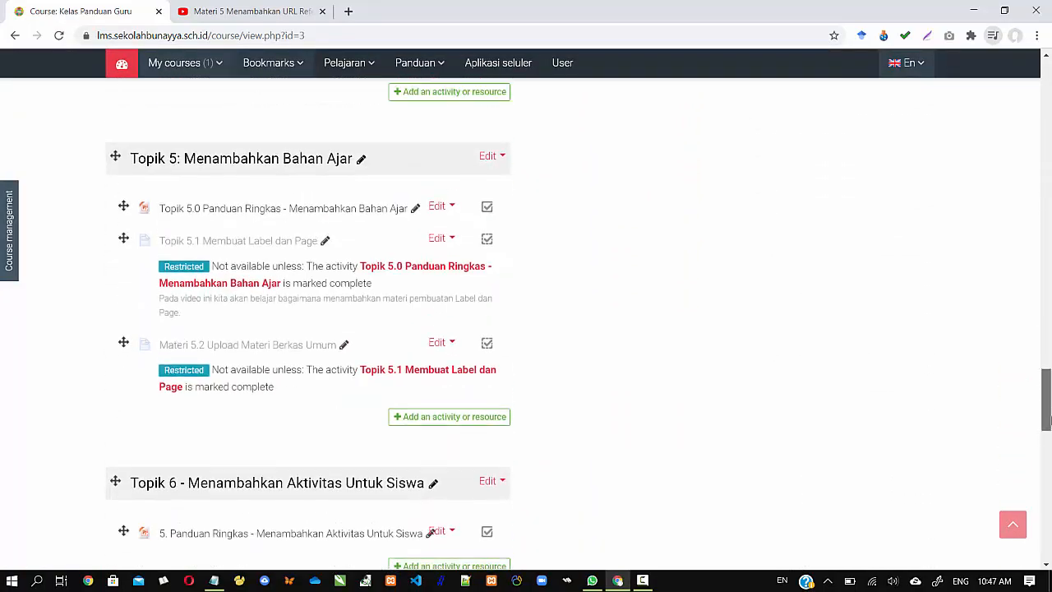
left_click(417, 418)
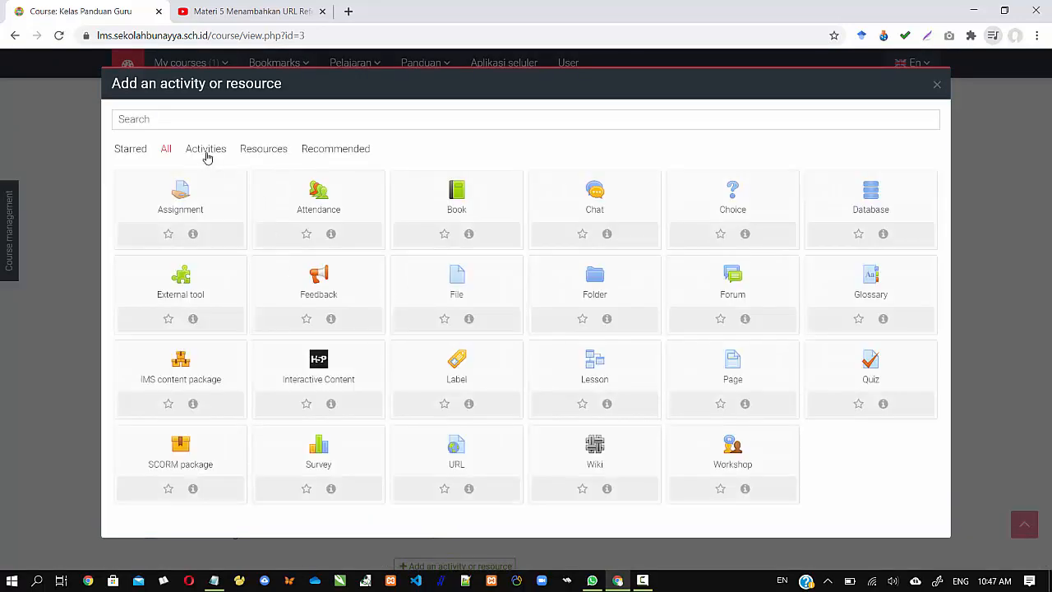
left_click(206, 154)
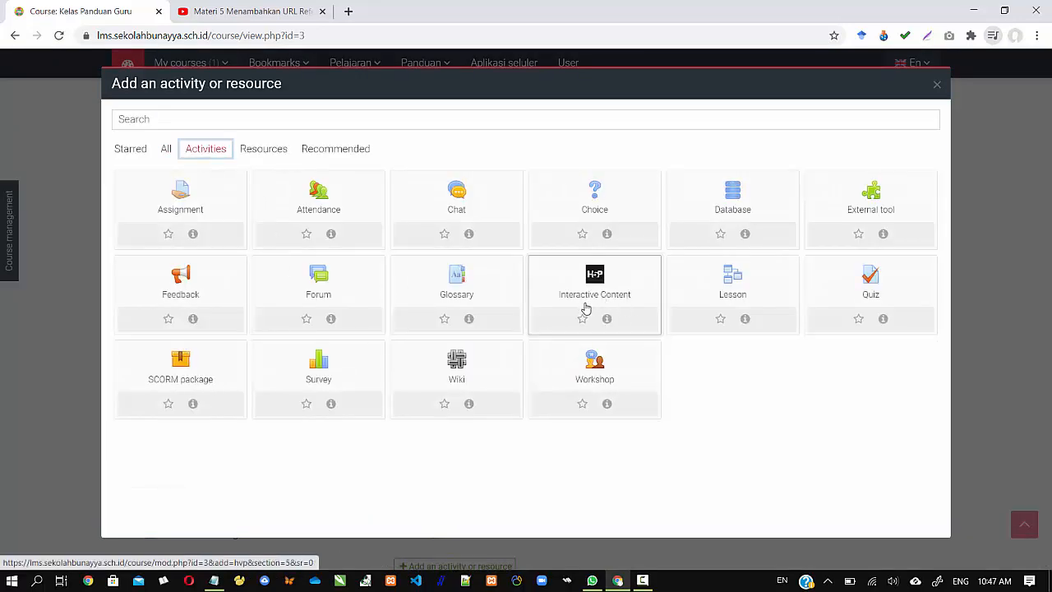
left_click(592, 290)
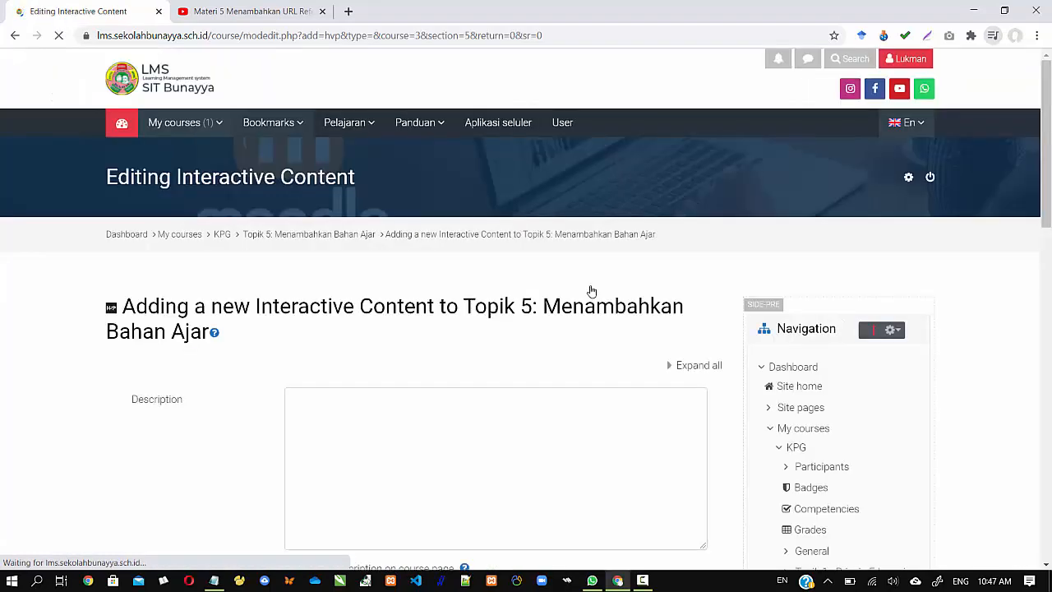
Switch to Notepad and copy the line "Materi 5.3 Menambahkan URL Referensi" for use in the activity's description
scroll(42, 405, "down", 4)
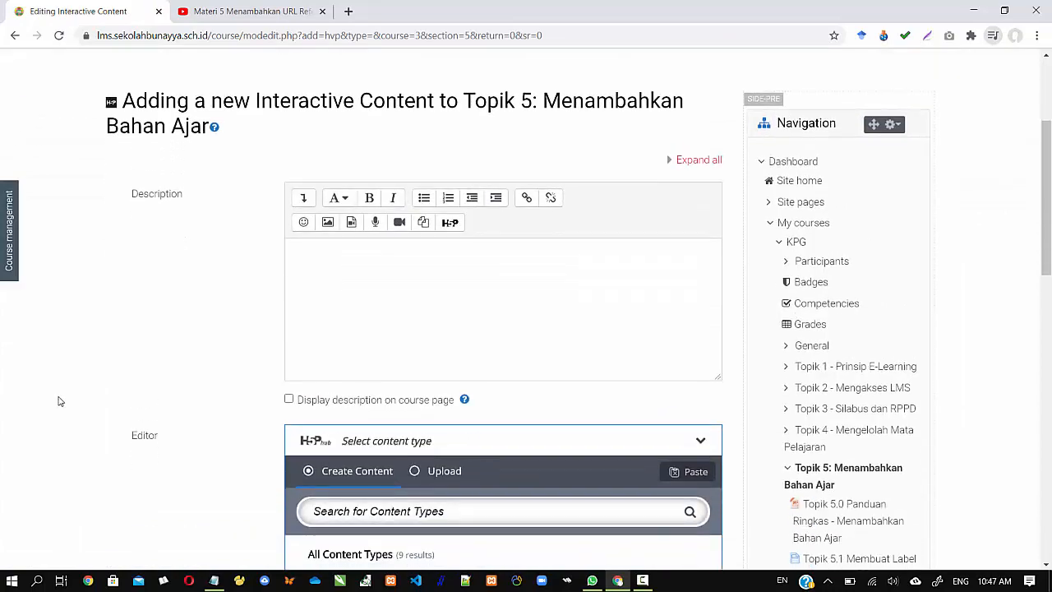
scroll(57, 401, "down", 6)
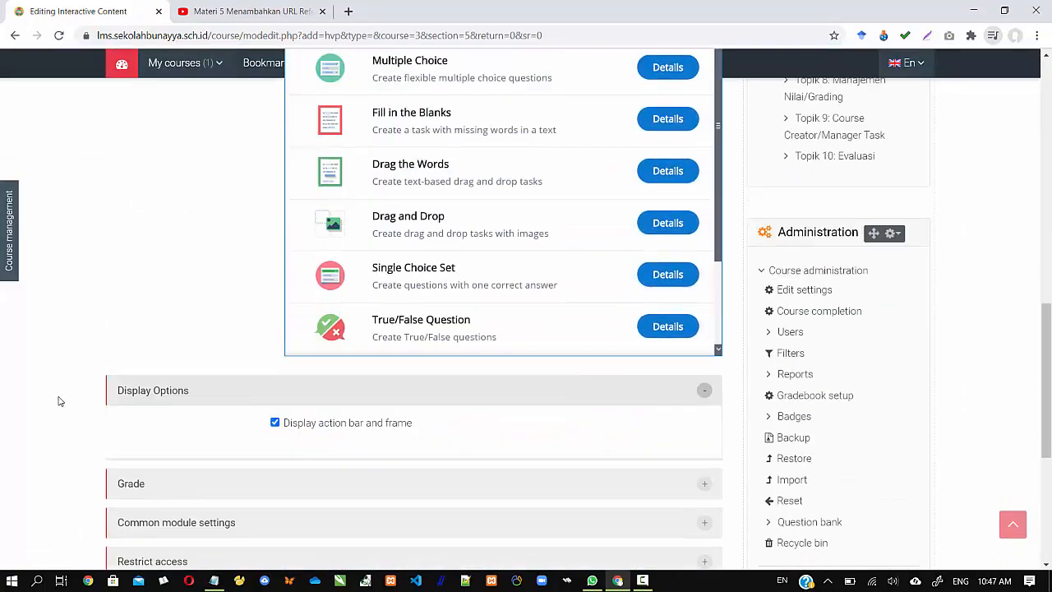
scroll(58, 402, "up", 5)
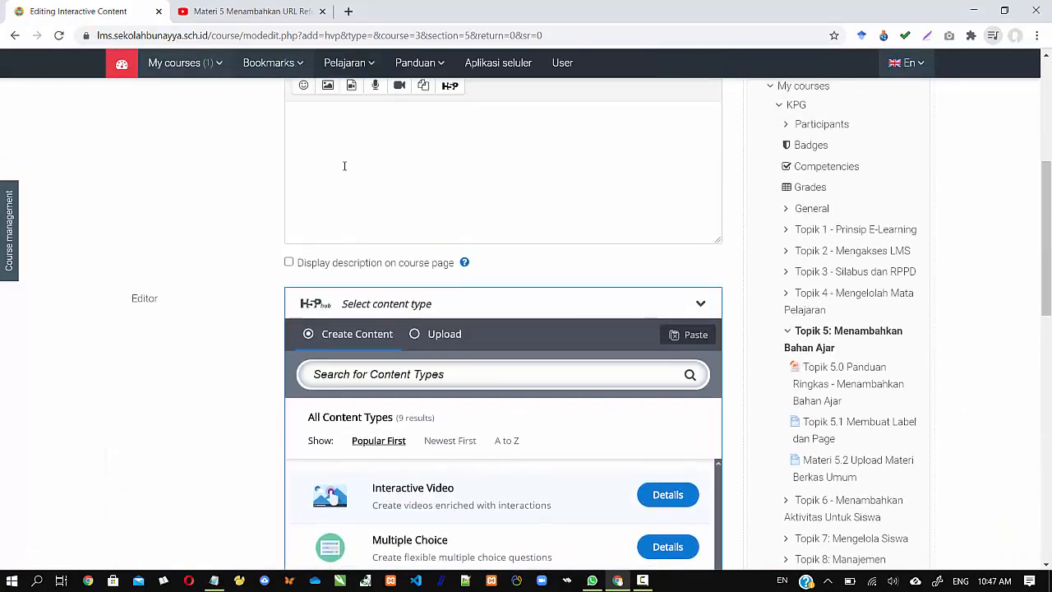
left_click(344, 166)
left_click(213, 580)
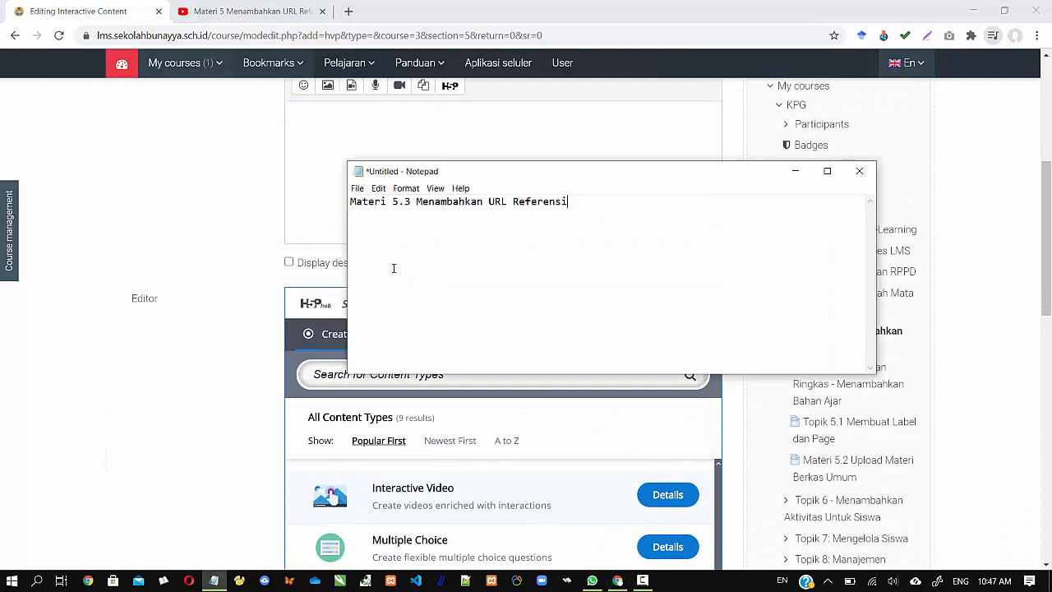
mouse_move(587, 208)
left_mouse_down()
mouse_move(356, 206)
mouse_move(567, 203)
left_mouse_up()
right_click(566, 206)
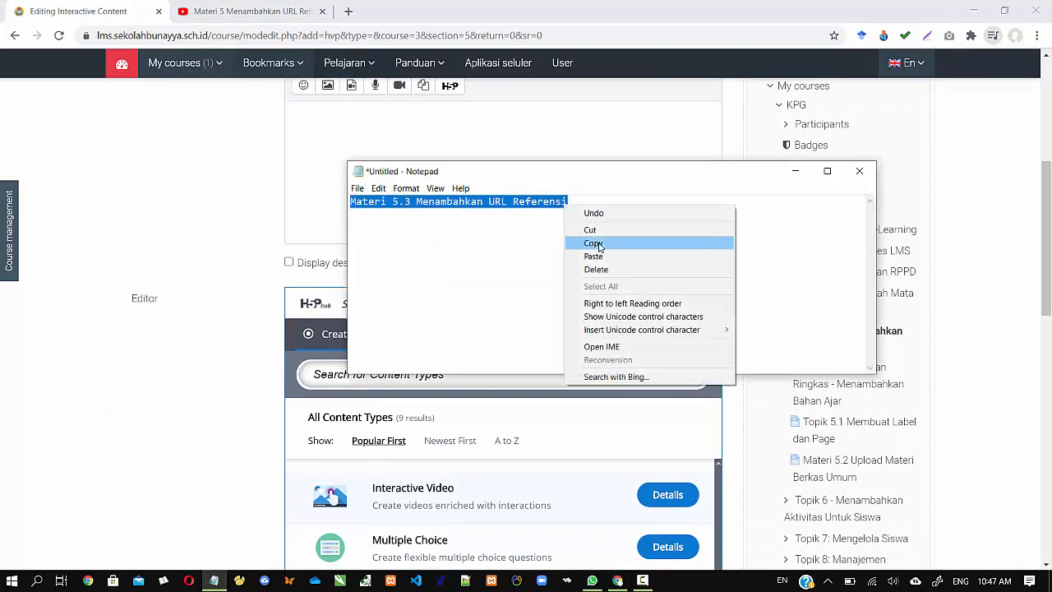
left_click(594, 243)
Paste "Materi 5.3 Menambahkan URL Referensi" as the activity description in the browser and enable displaying it on the course page
left_click(155, 192)
scroll(293, 277, "up", 3)
left_click(371, 350)
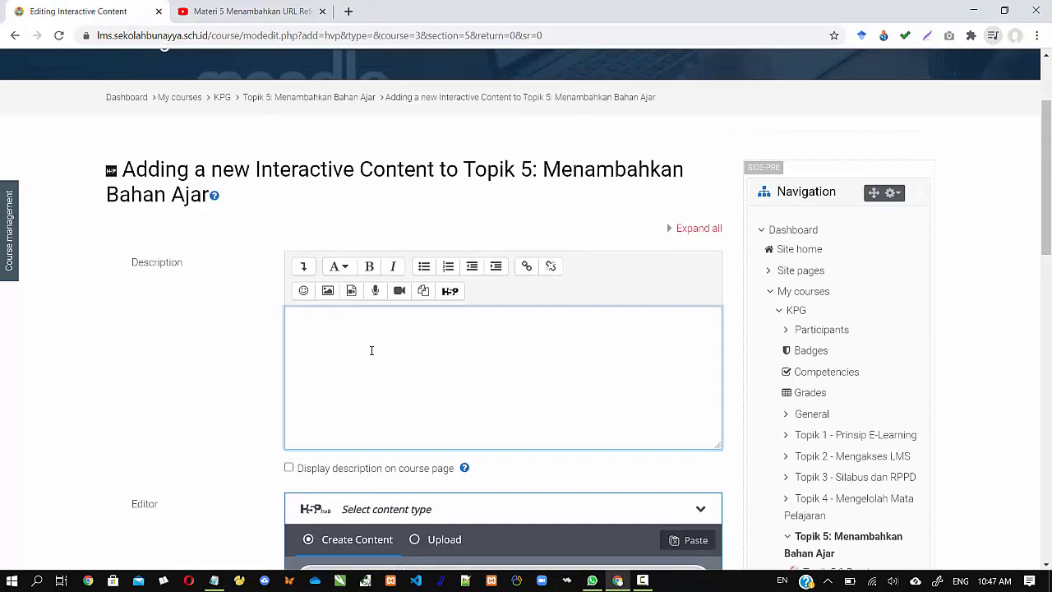
key("ctrl+v")
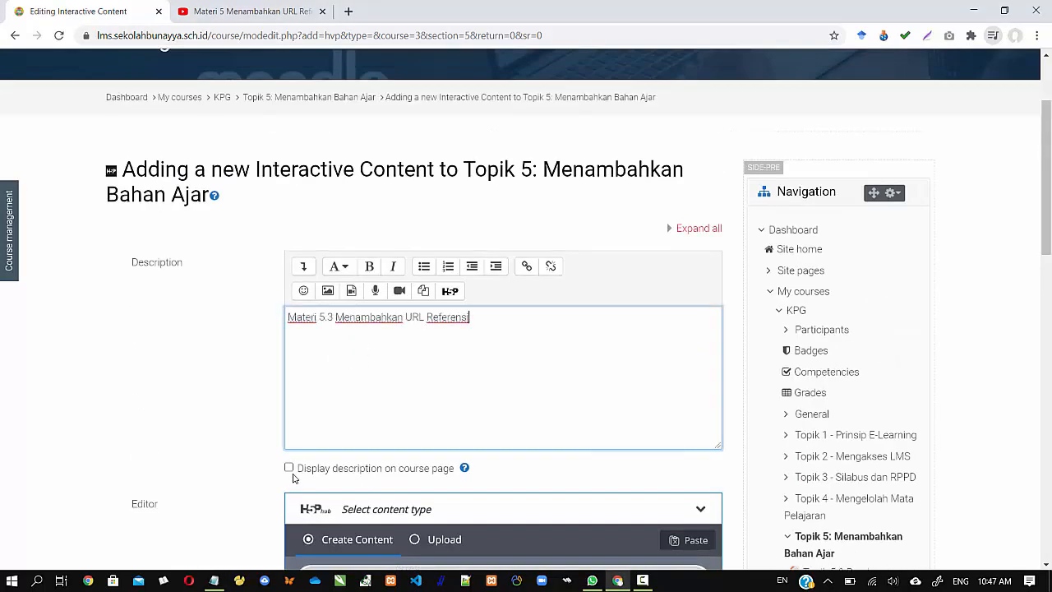
left_click(289, 468)
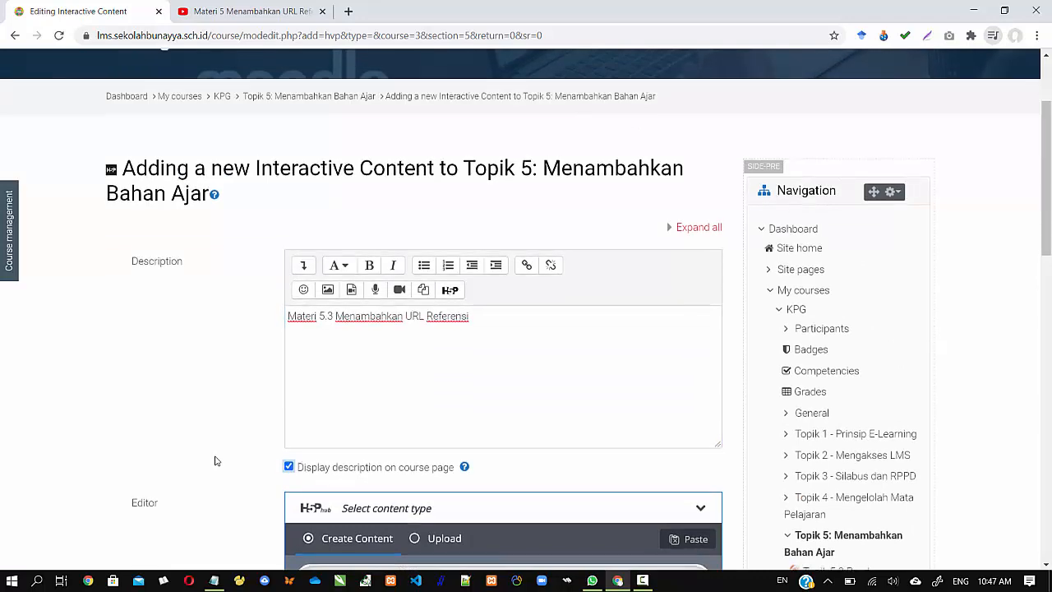
Insert the word "Ikuti" before "Materi 5.3 Menambahkan URL Referensi" in the activity description
scroll(215, 461, "down", 2)
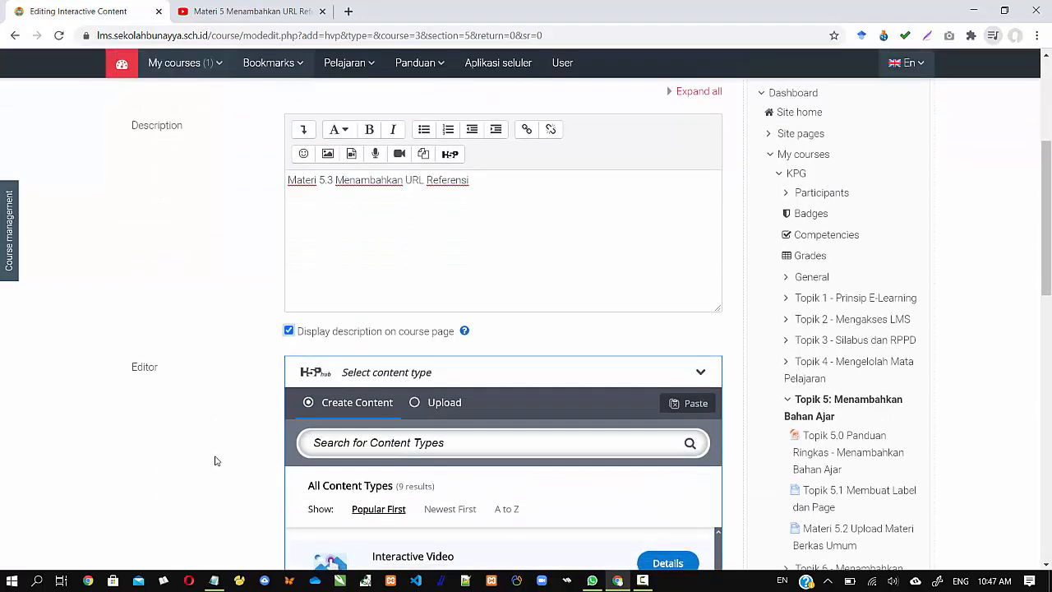
scroll(215, 461, "down", 2)
scroll(215, 461, "up", 2)
left_click(291, 181)
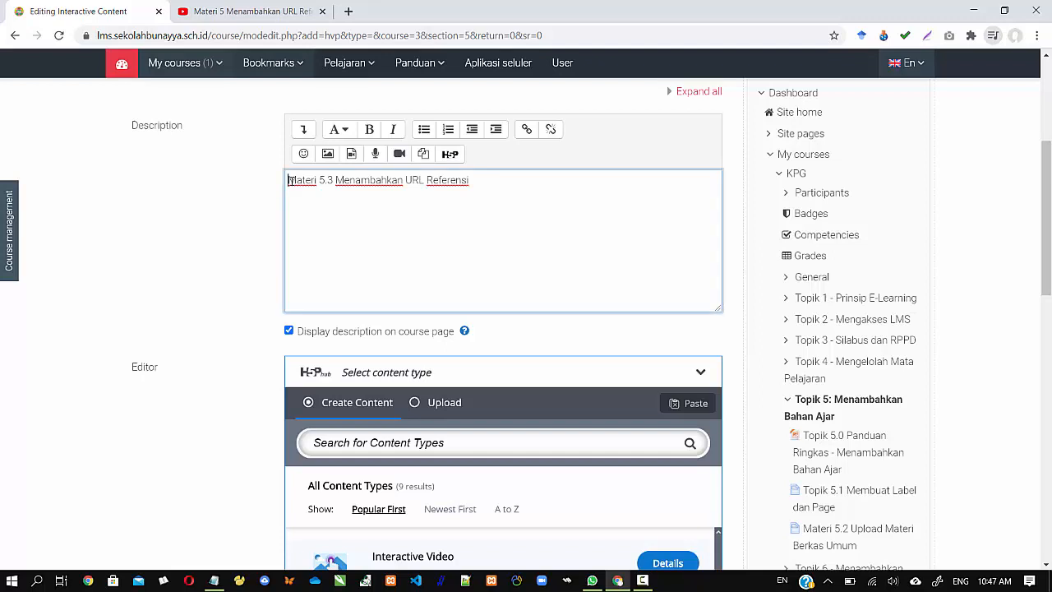
type("Ikuti")
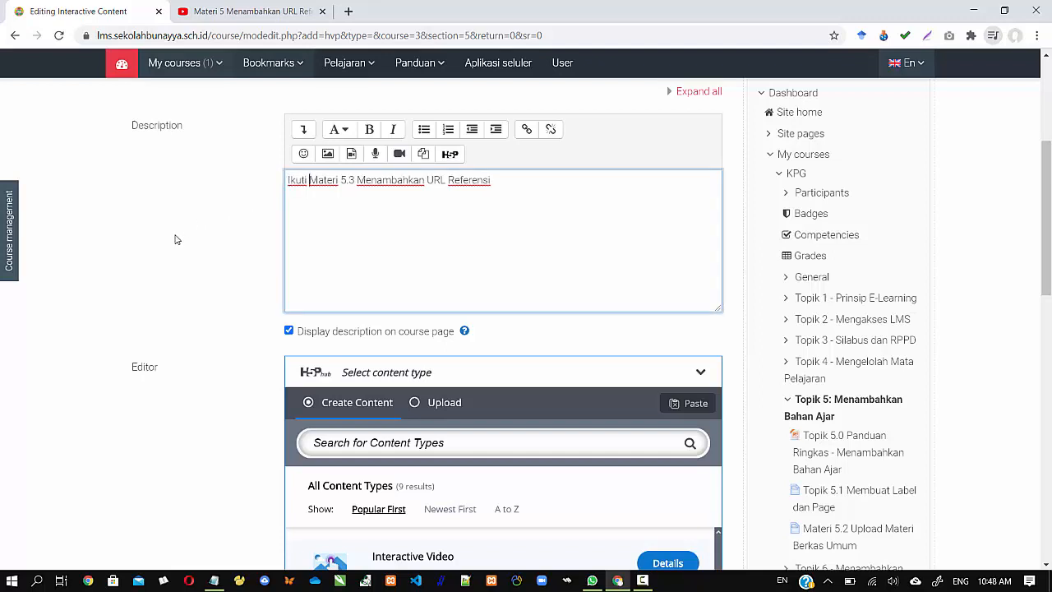
Review the available H5P content types, view the details of Interactive Video and use it for this activity
scroll(179, 244, "down", 3)
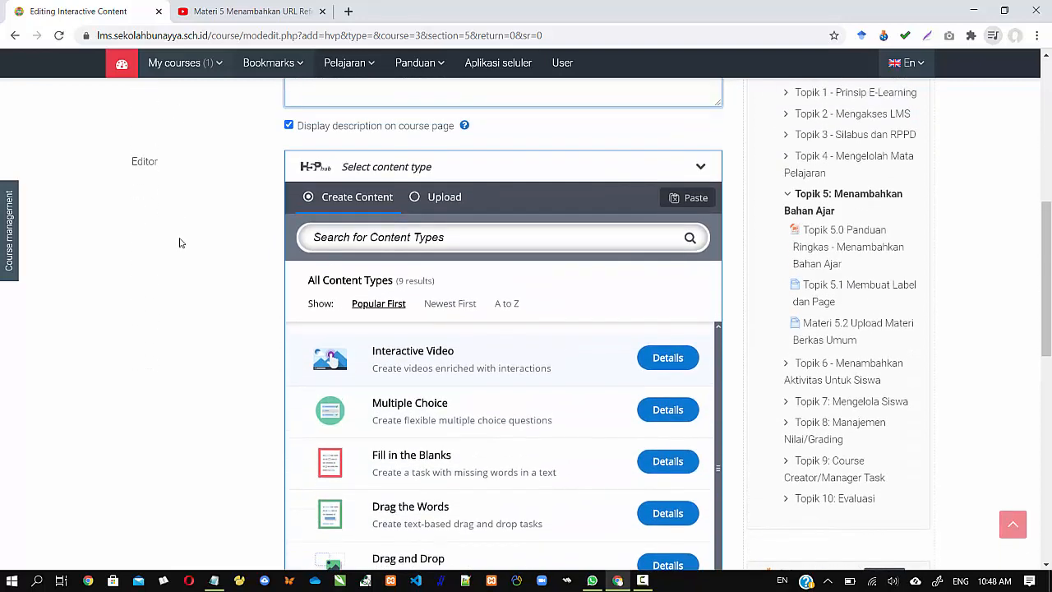
scroll(188, 280, "down", 5)
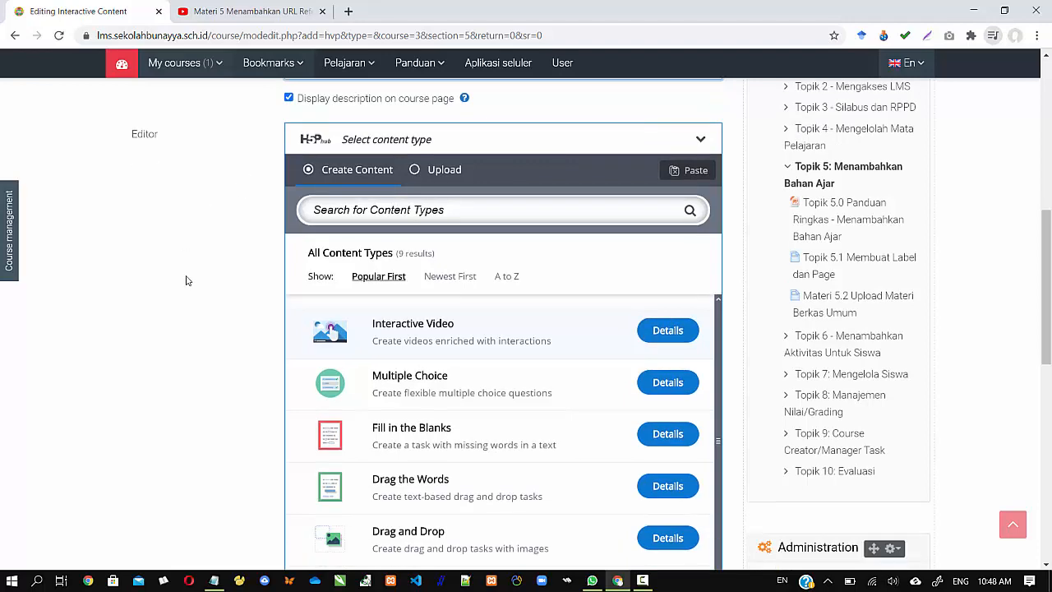
scroll(189, 280, "up", 3)
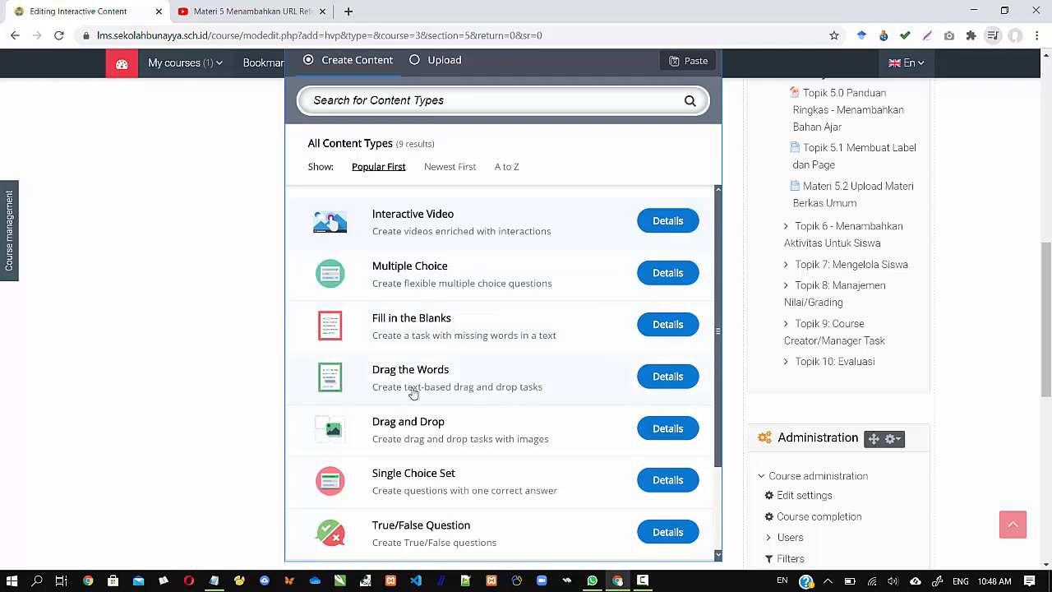
scroll(197, 419, "down", 1)
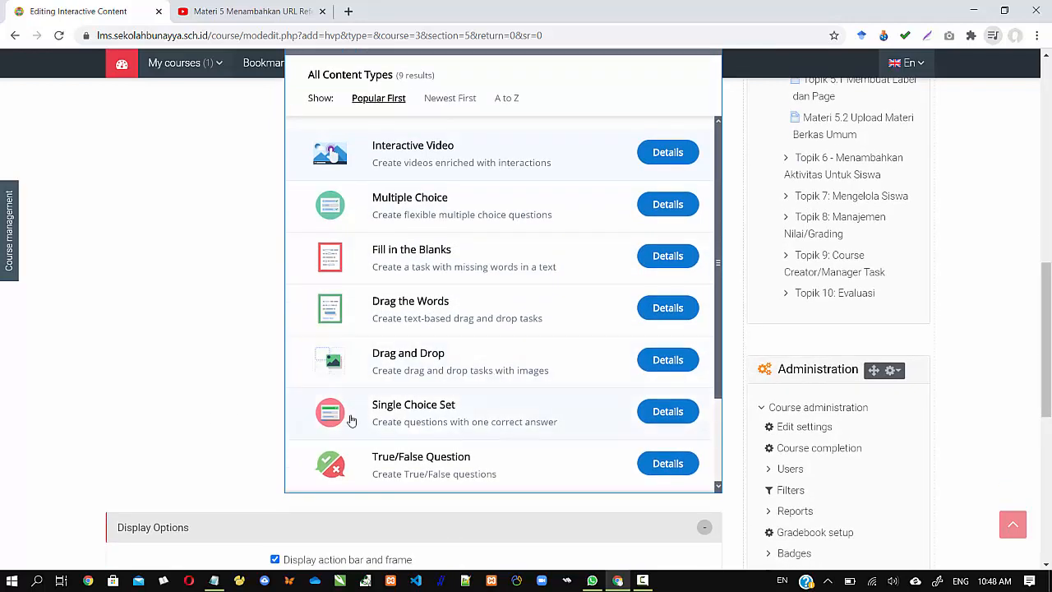
scroll(176, 271, "up", 1)
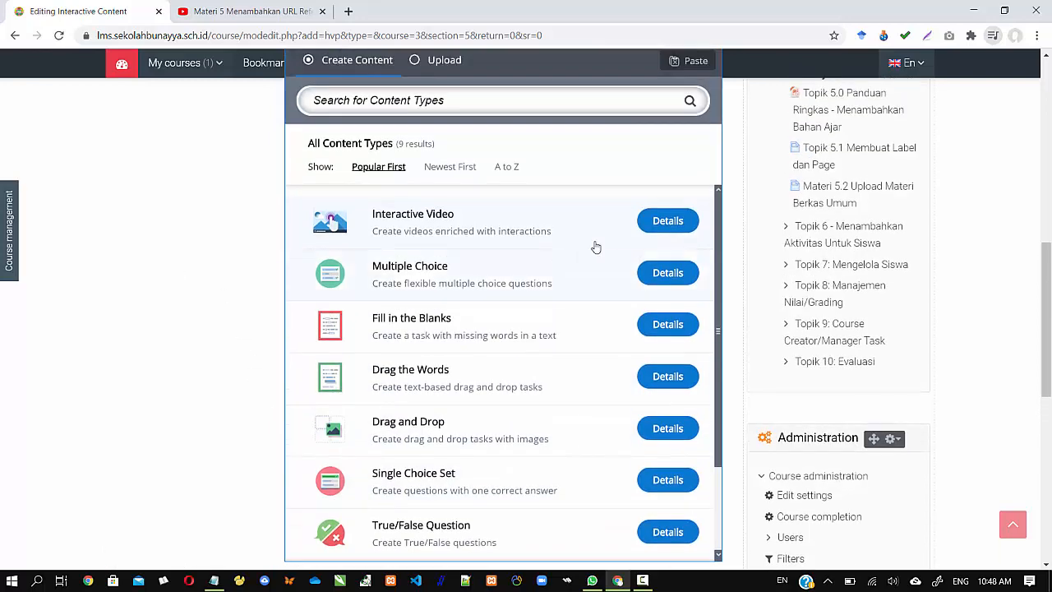
left_click(669, 222)
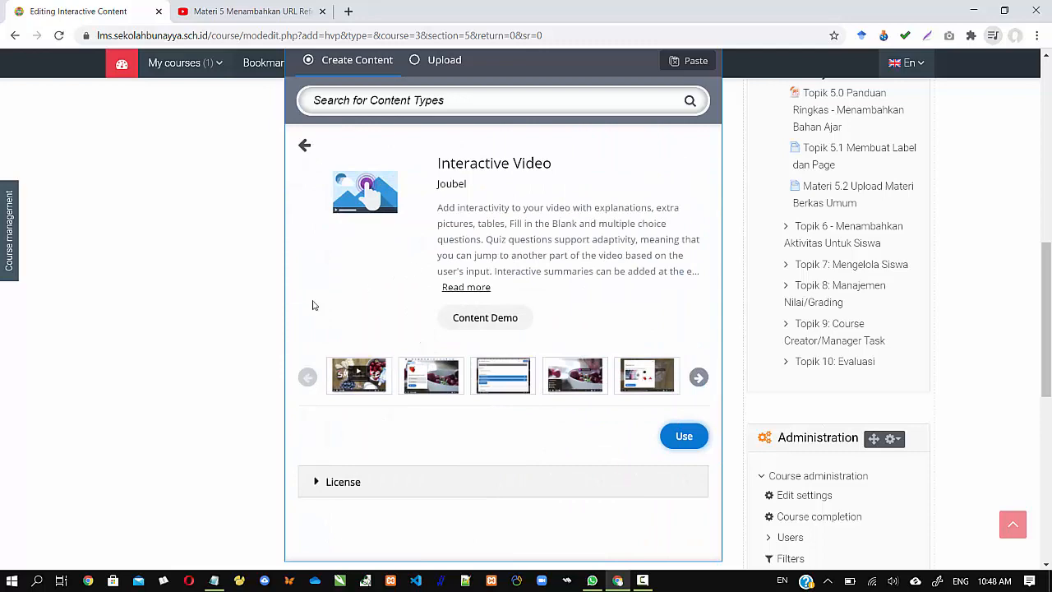
scroll(224, 304, "up", 2)
scroll(224, 303, "down", 1)
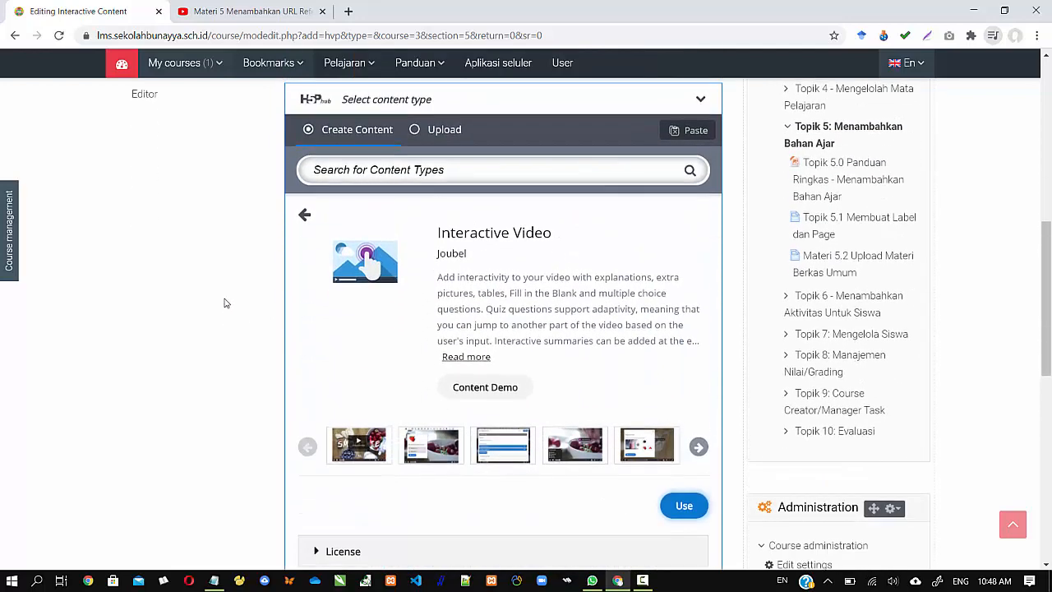
scroll(226, 303, "up", 1)
scroll(226, 305, "down", 1)
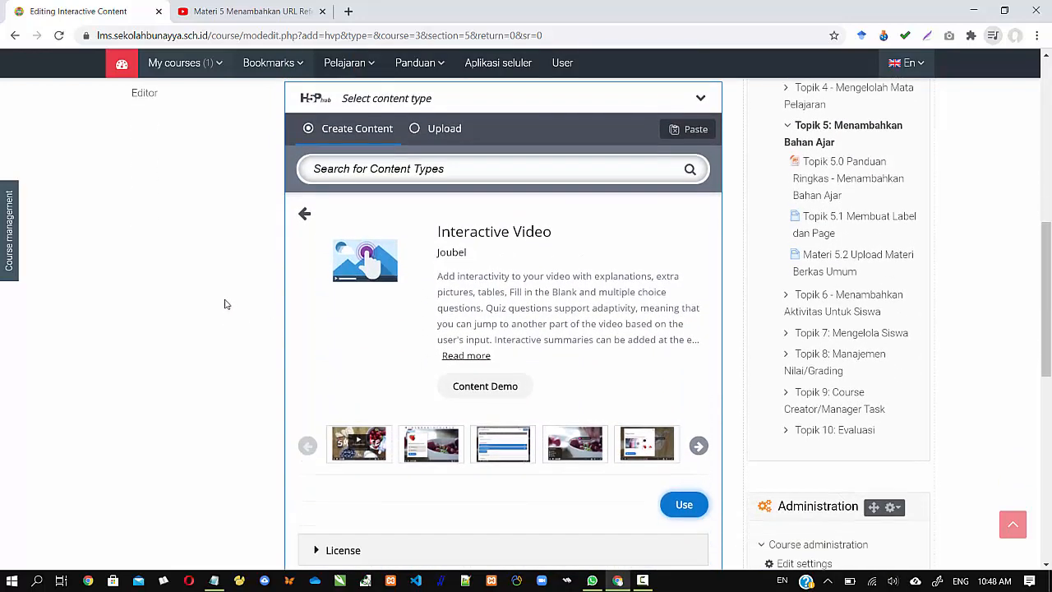
left_click(684, 504)
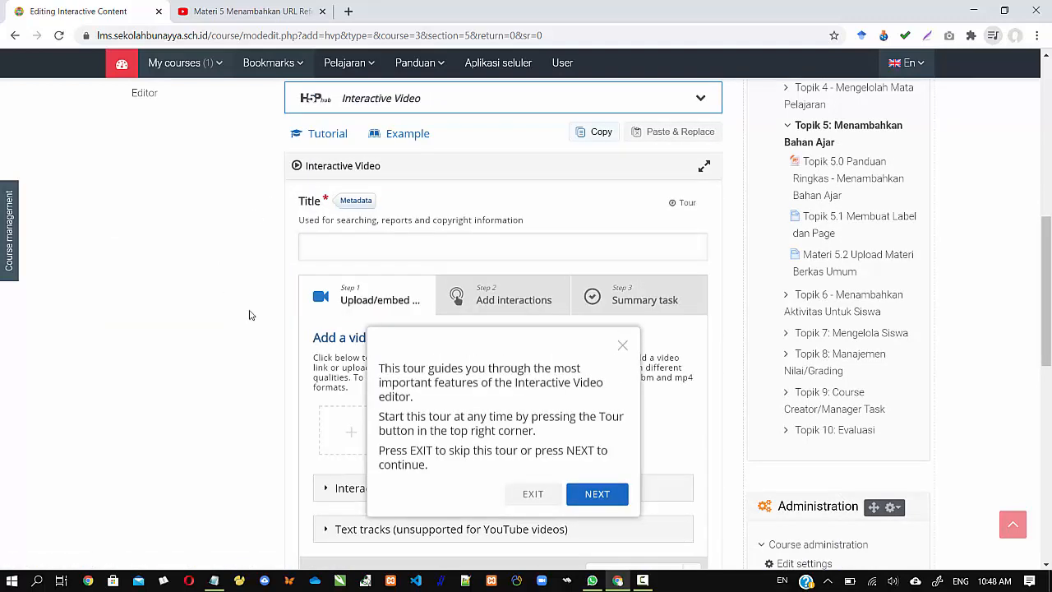
Step through the Interactive Video editor's introductory tour and dismiss it
left_click(600, 497)
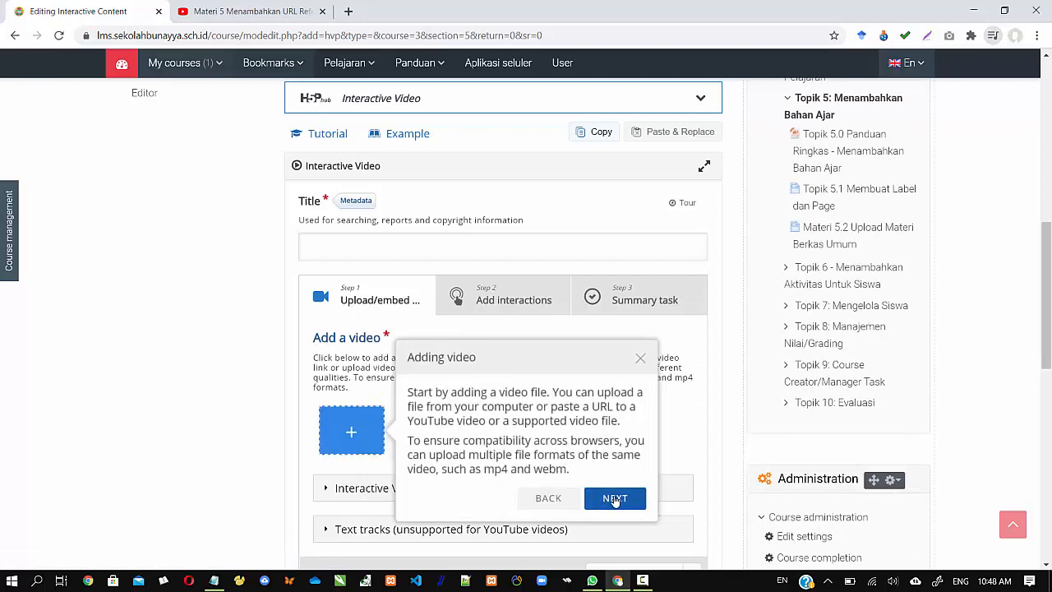
left_click(608, 498)
left_click(600, 443)
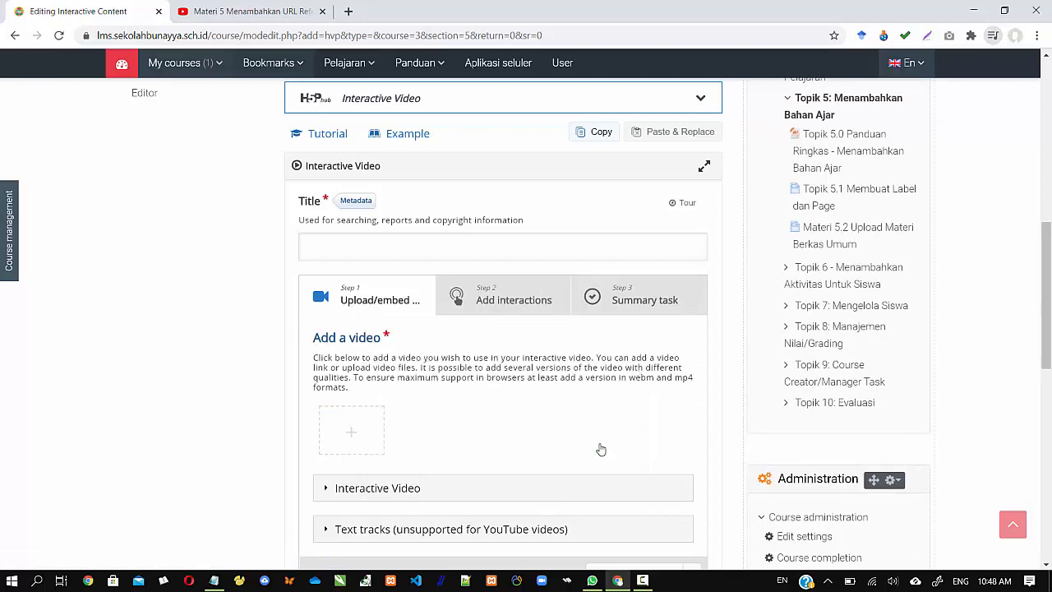
Set the interactive video's title to "Materi 5.3 Menambahkan URL Referensi"
scroll(93, 322, "up", 3)
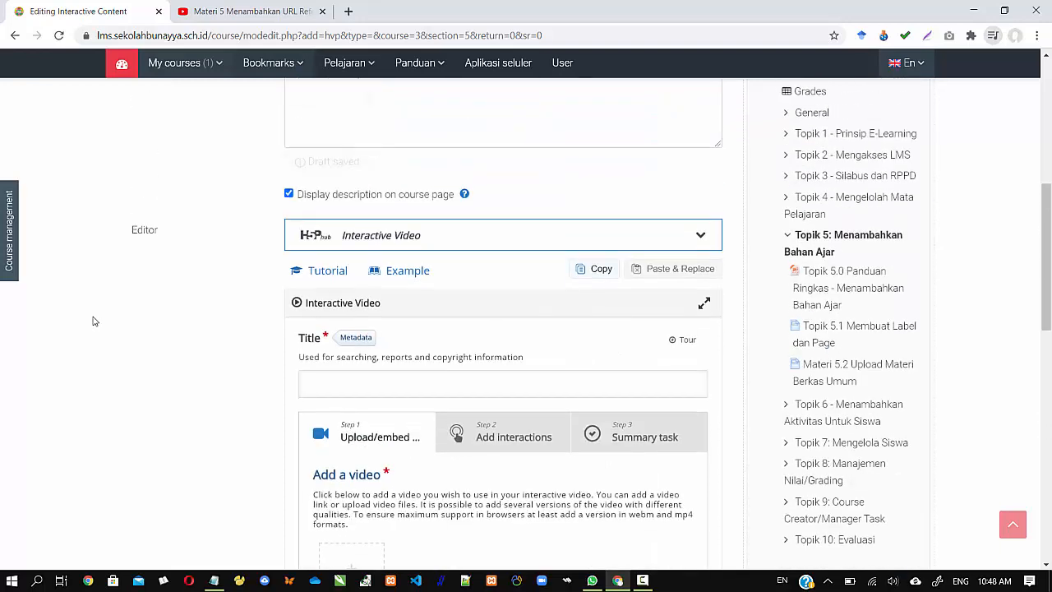
scroll(93, 322, "down", 2)
scroll(94, 322, "up", 3)
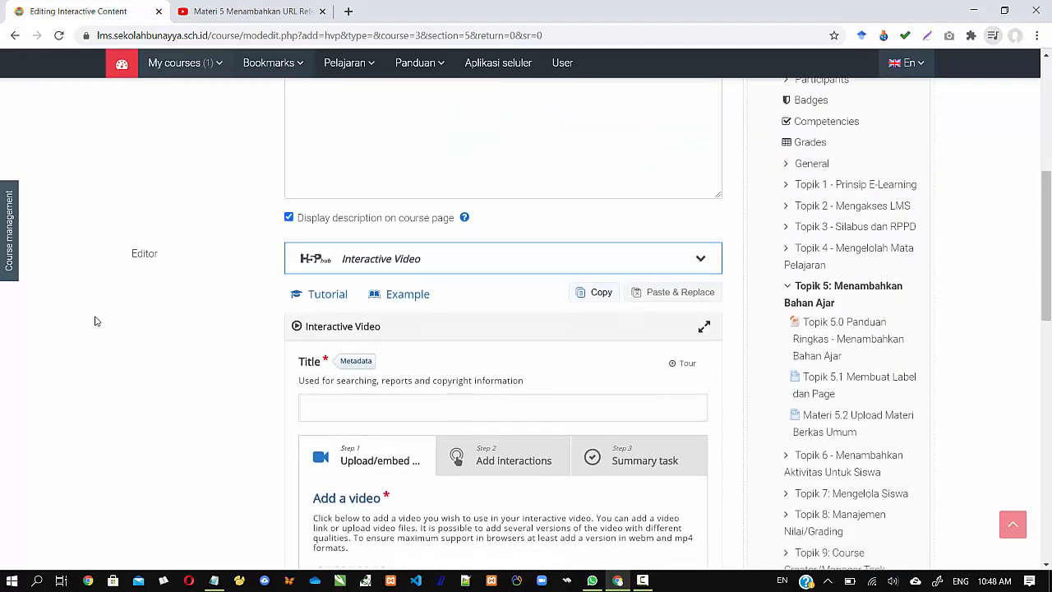
scroll(94, 321, "down", 3)
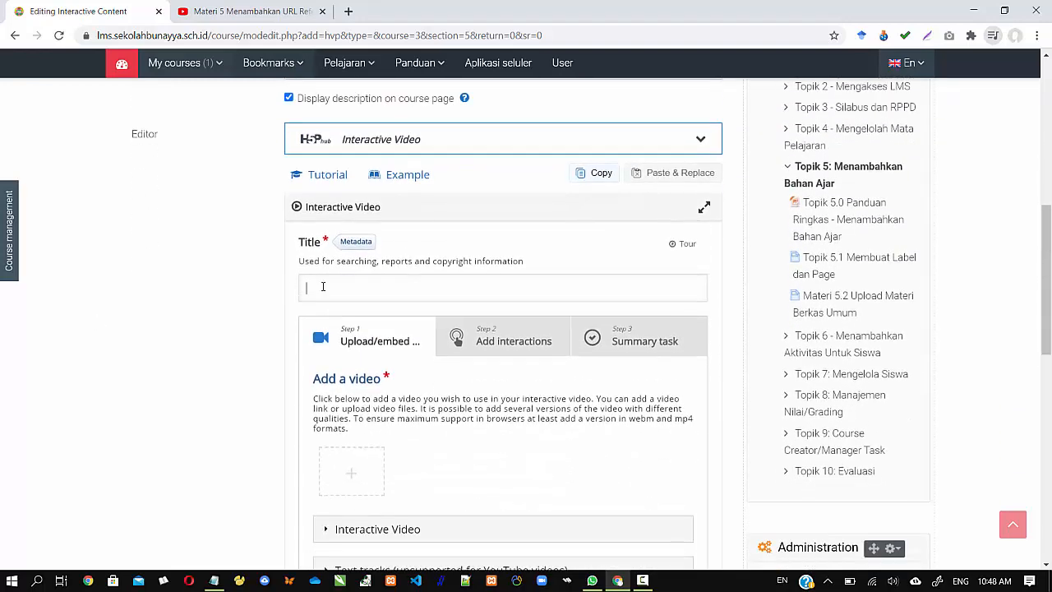
type("Materi 5.3 Menambahkan URL Referensi")
left_click(205, 320)
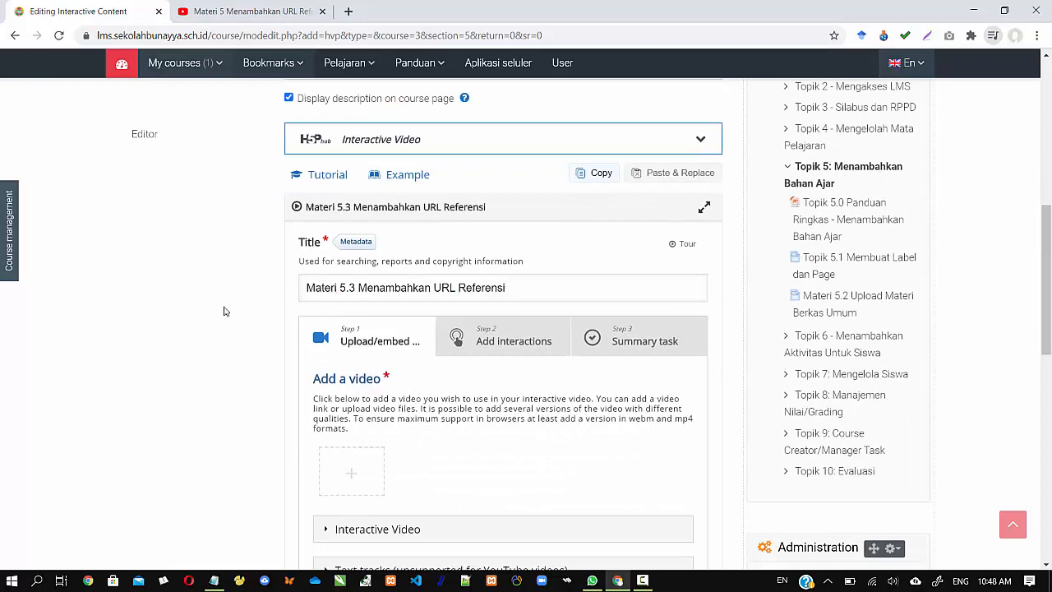
scroll(218, 204, "up", 4)
scroll(277, 317, "down", 5)
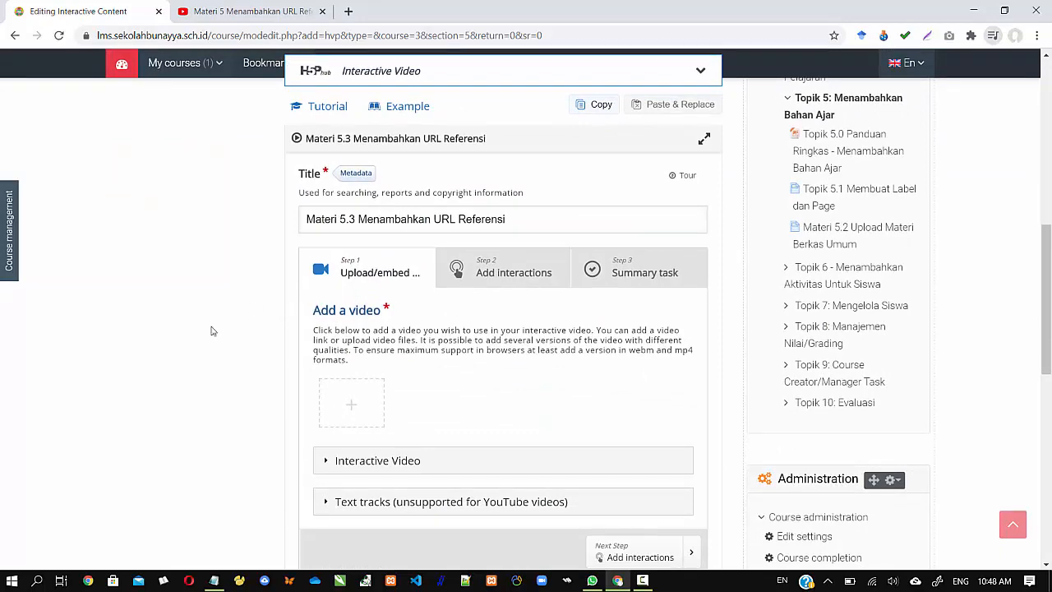
Copy the web address of the YouTube video "Materi 5 Menambahkan URL Referensi" and return to the H5P activity form
scroll(211, 332, "down", 2)
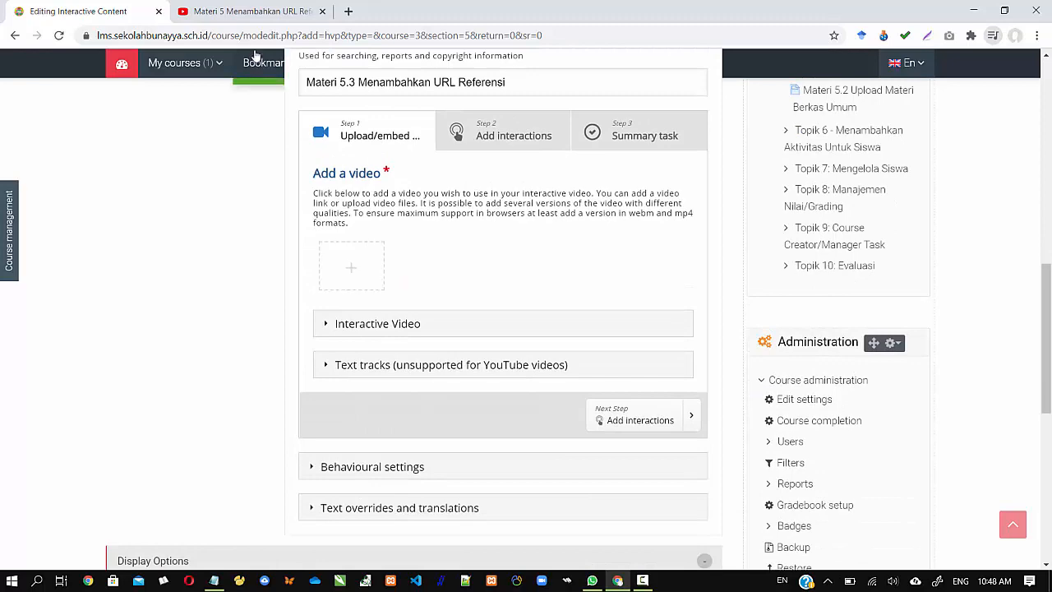
left_click(244, 11)
left_click(212, 36)
right_click(212, 36)
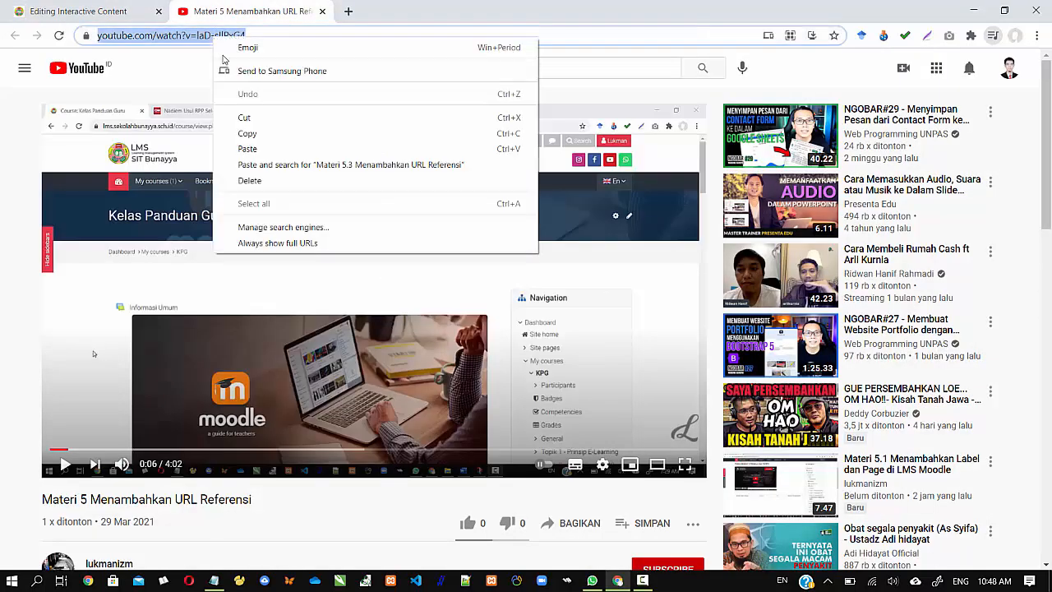
left_click(249, 134)
left_click(124, 11)
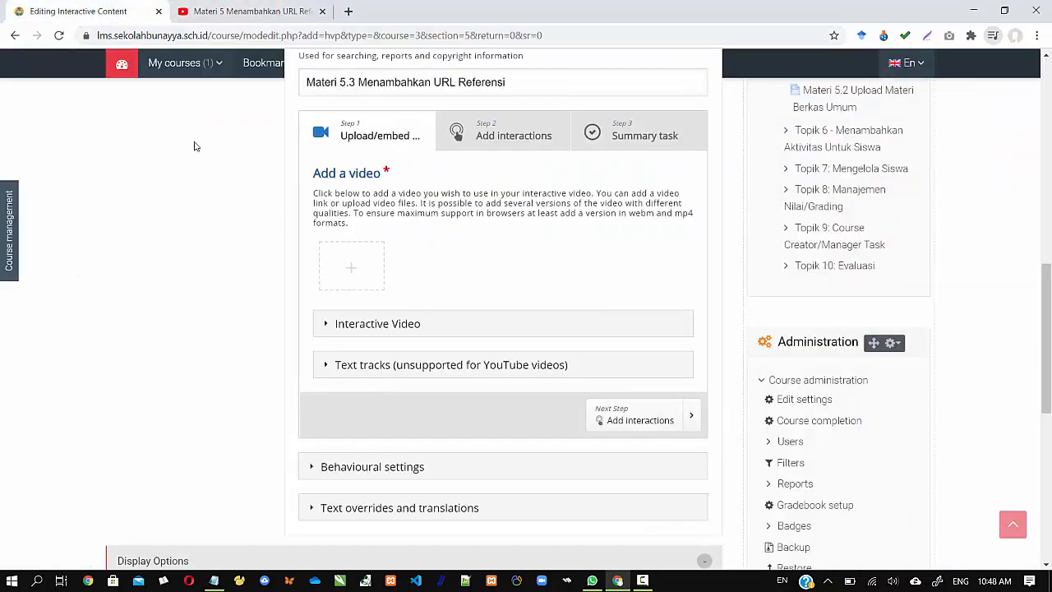
Insert the copied YouTube link as the video source of the interactive video
left_click(340, 269)
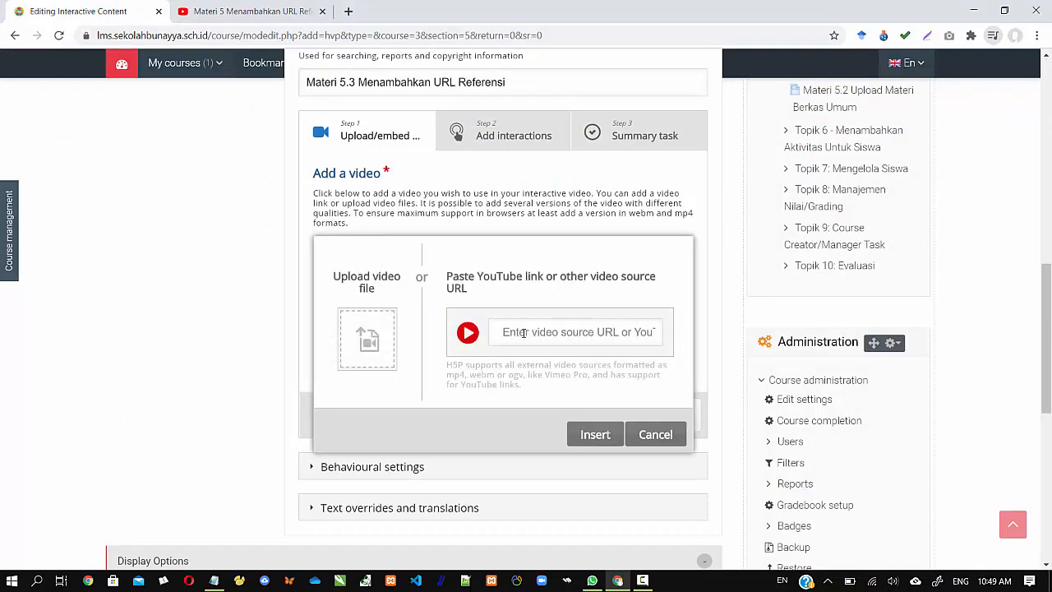
left_click(524, 333)
key("ctrl+v")
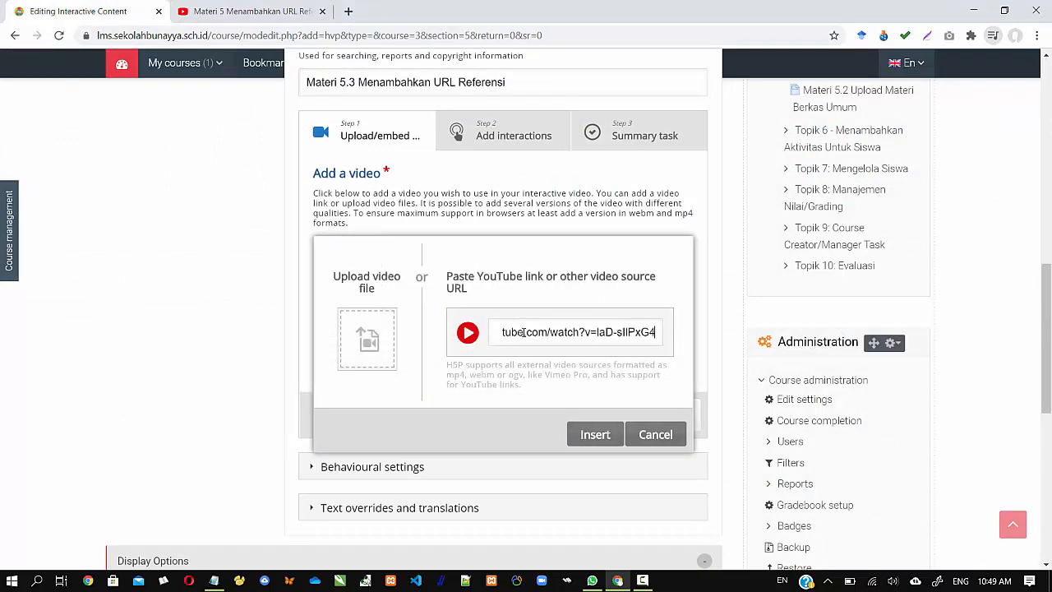
left_click(596, 434)
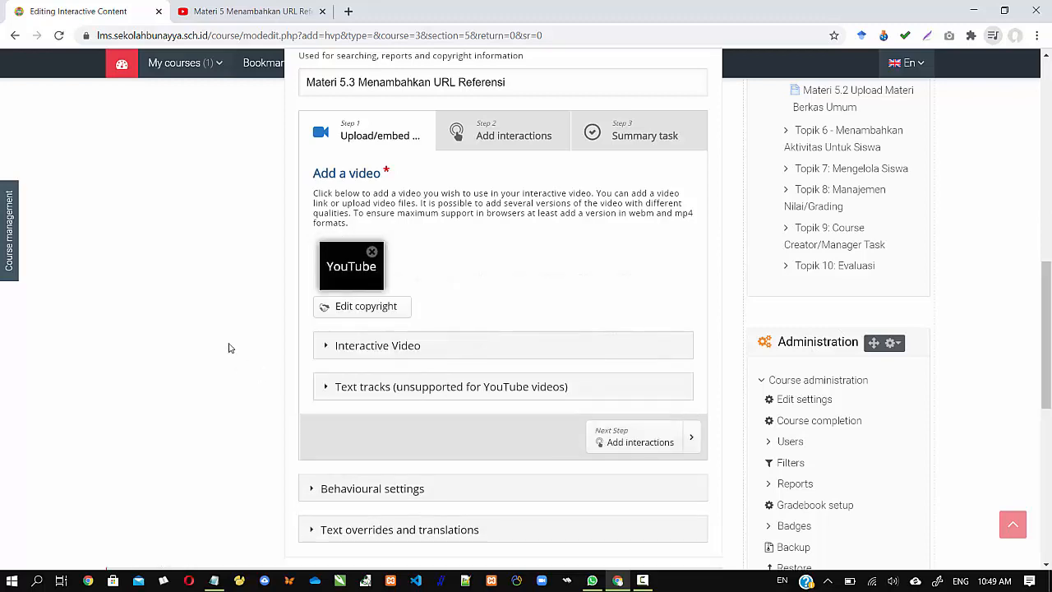
Look through the Interactive Video and Text tracks settings of the upload step, leaving both sections collapsed
scroll(229, 348, "down", 2)
scroll(229, 348, "up", 1)
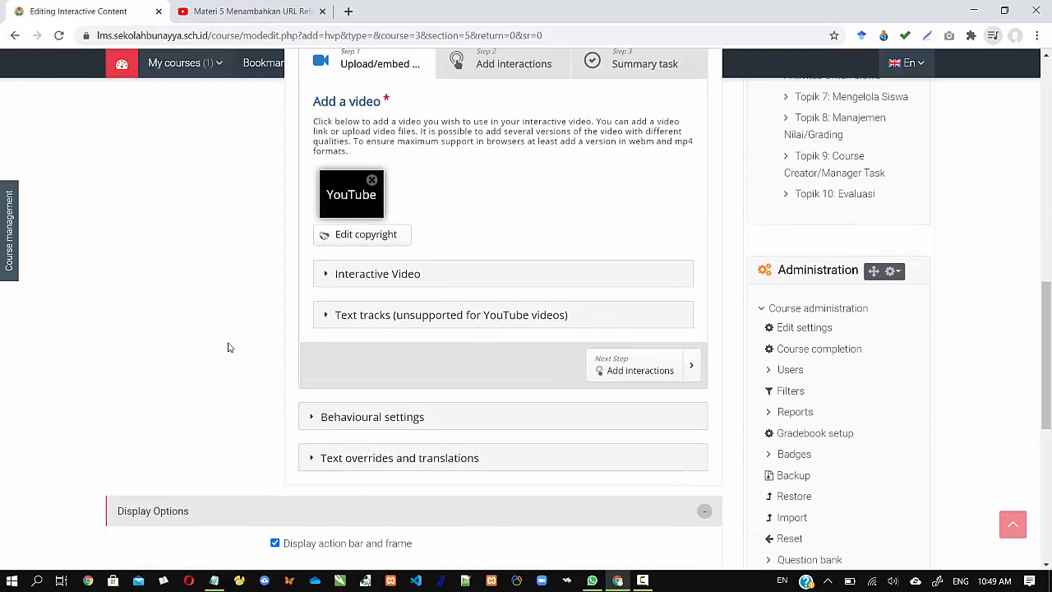
left_click(330, 278)
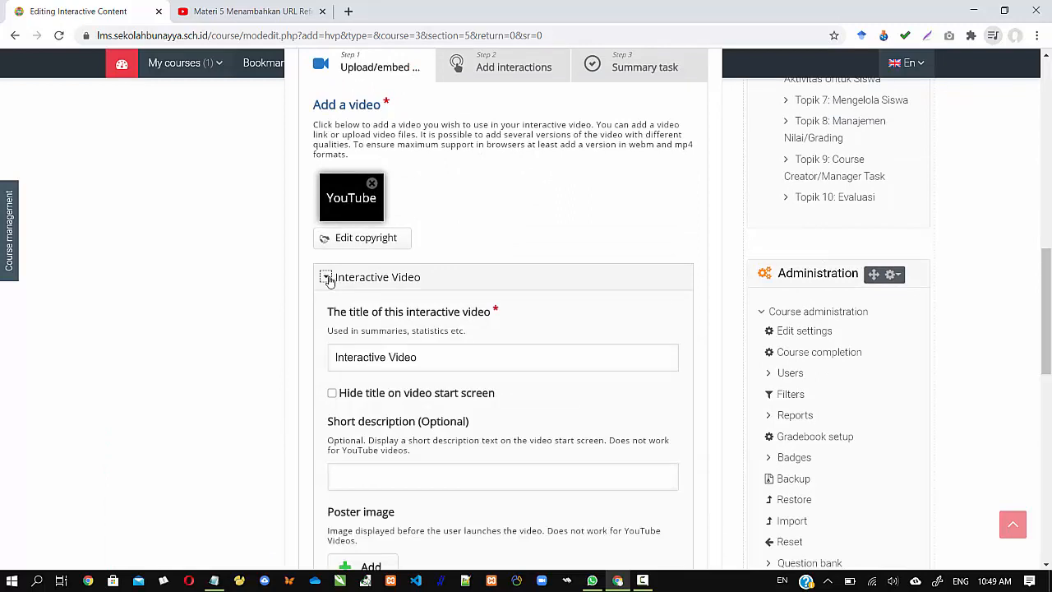
left_click(327, 278)
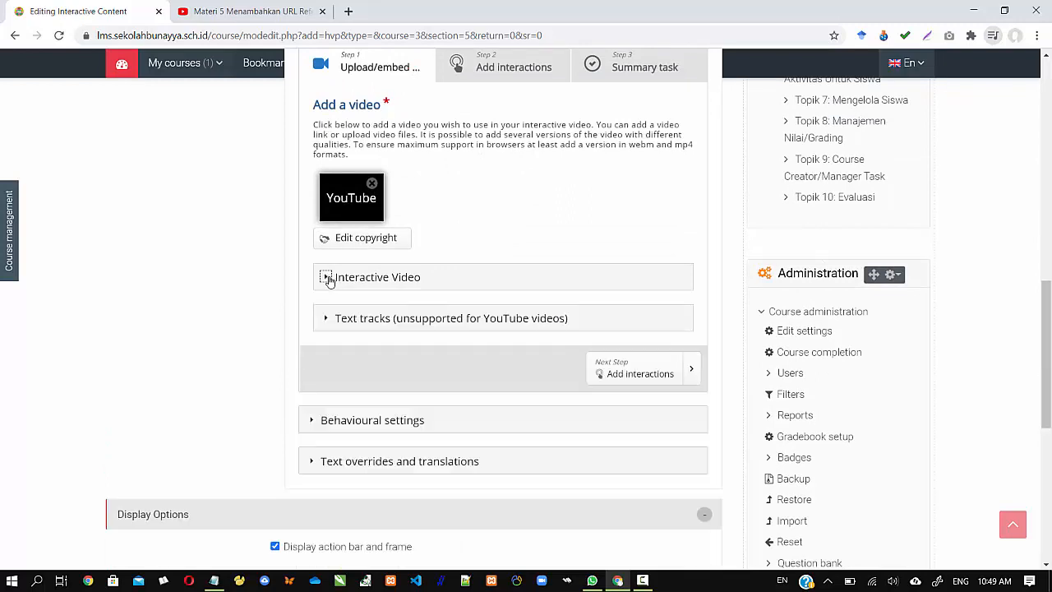
left_click(327, 320)
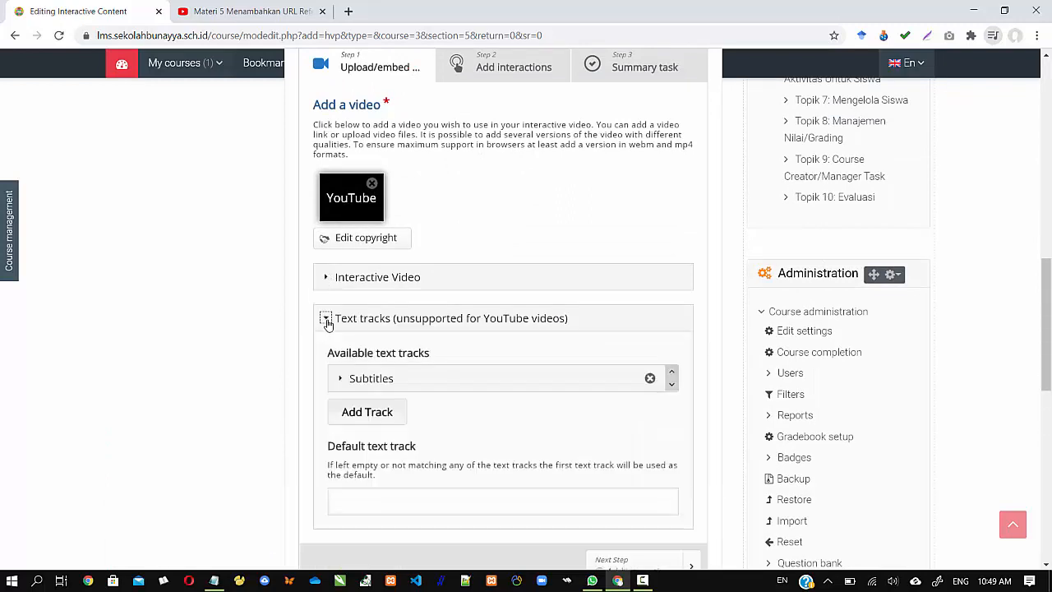
left_click(326, 320)
scroll(209, 362, "up", 2)
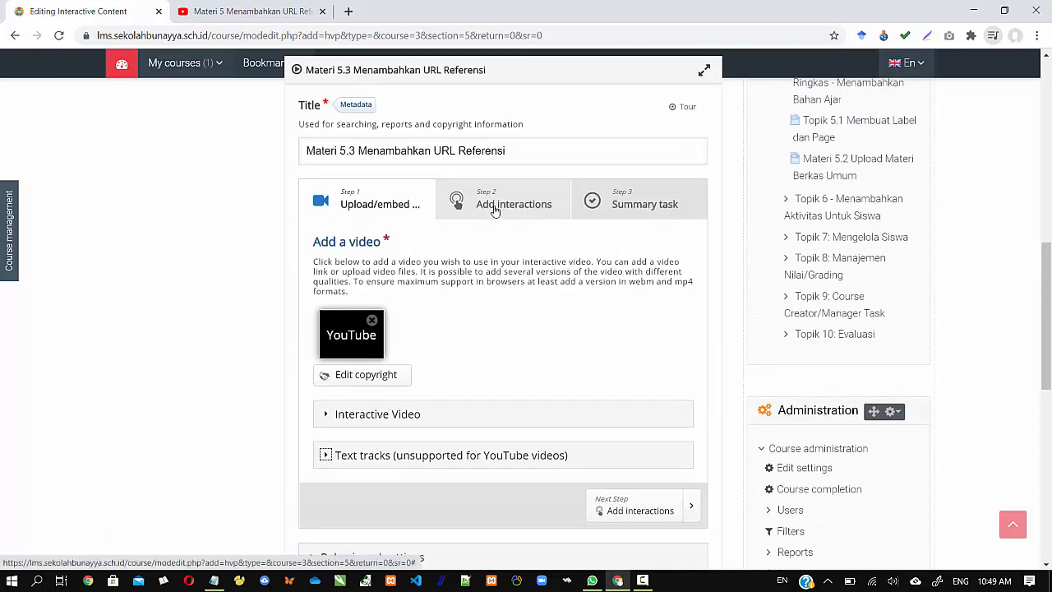
Go to the Add interactions stage, step through its introductory tour and finish it
left_click(490, 205)
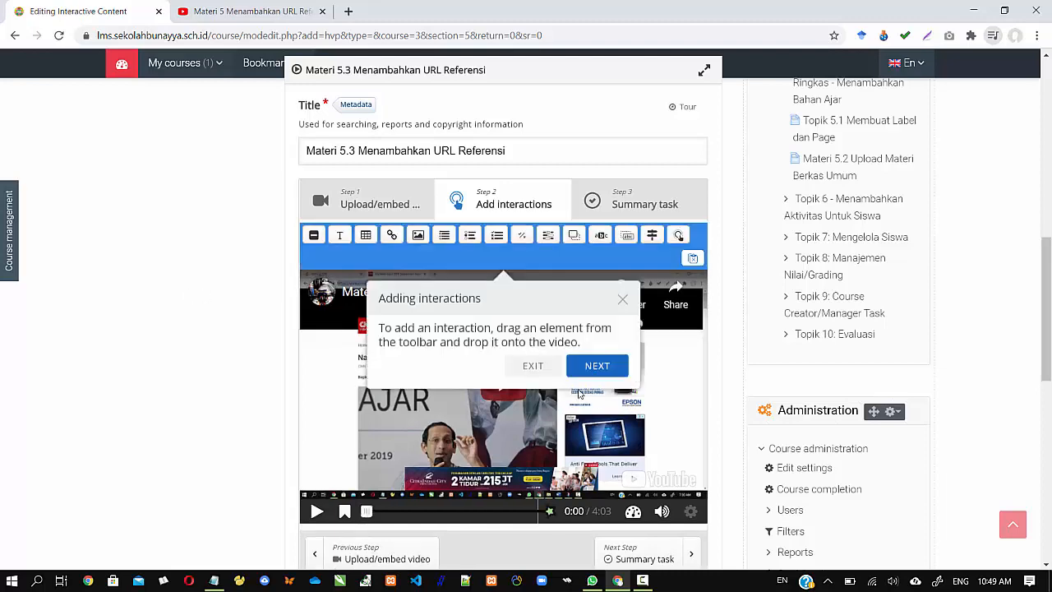
left_click(595, 367)
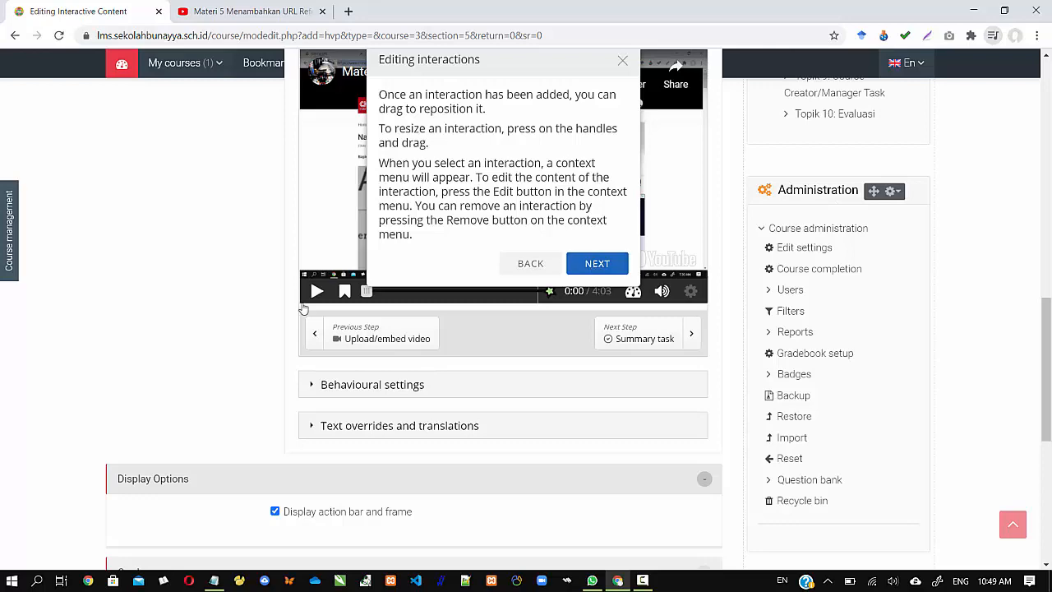
scroll(482, 345, "up", 2)
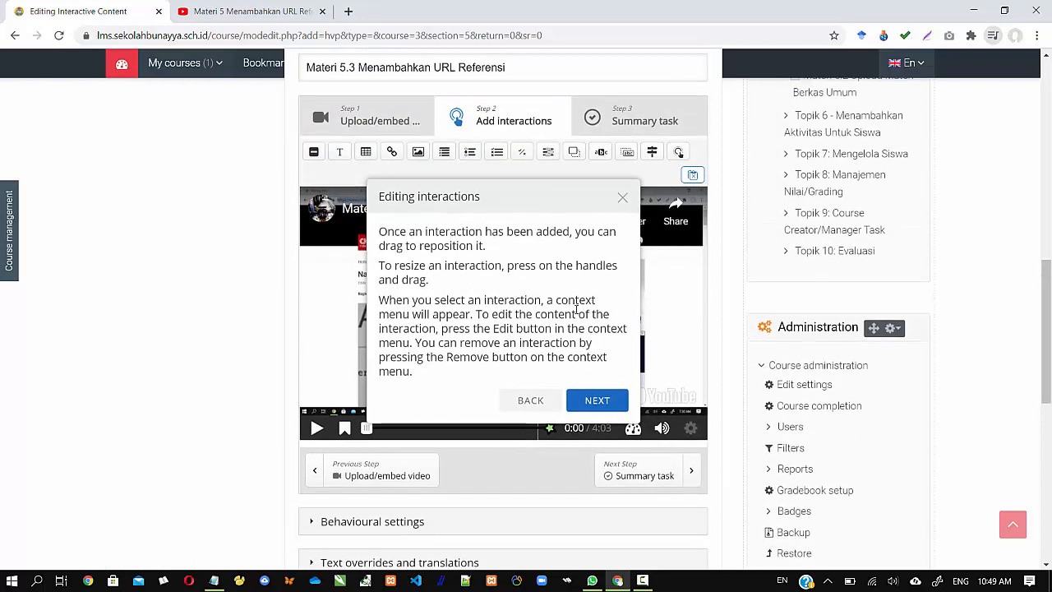
left_click(597, 401)
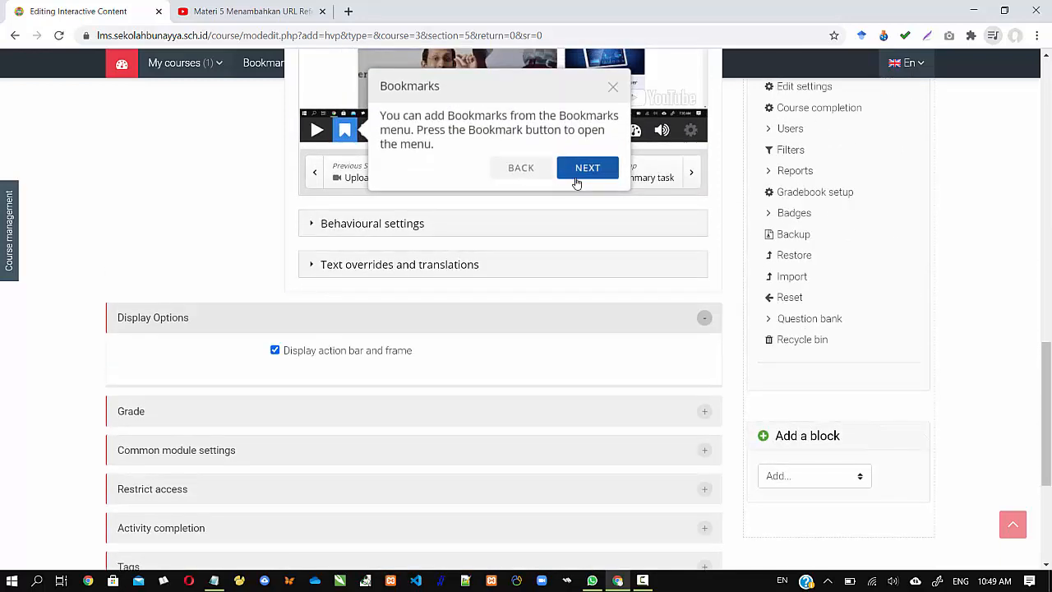
left_click(578, 180)
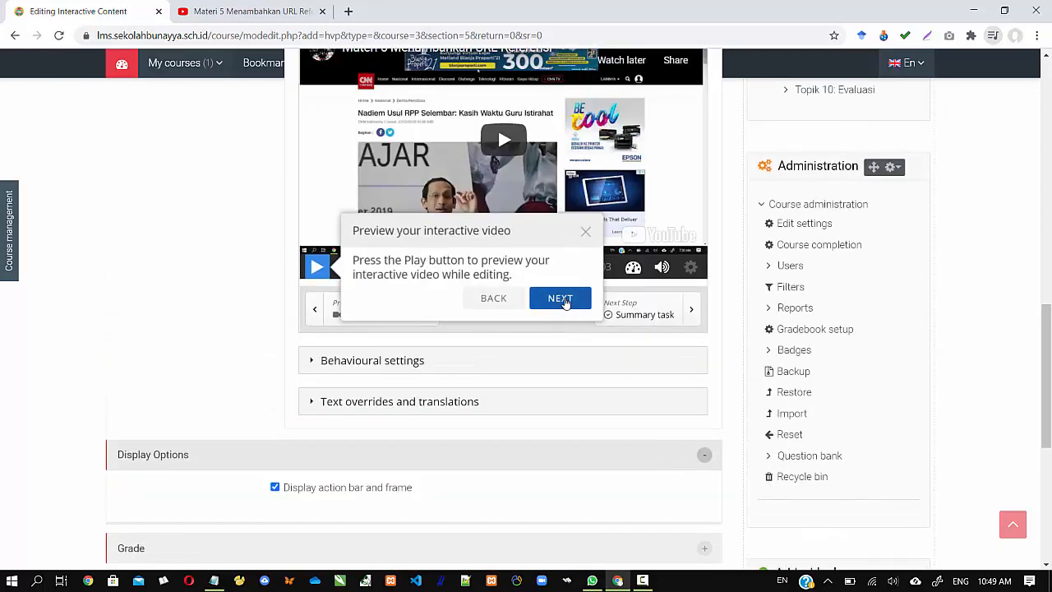
left_click(567, 304)
left_click(593, 197)
scroll(164, 296, "up", 1)
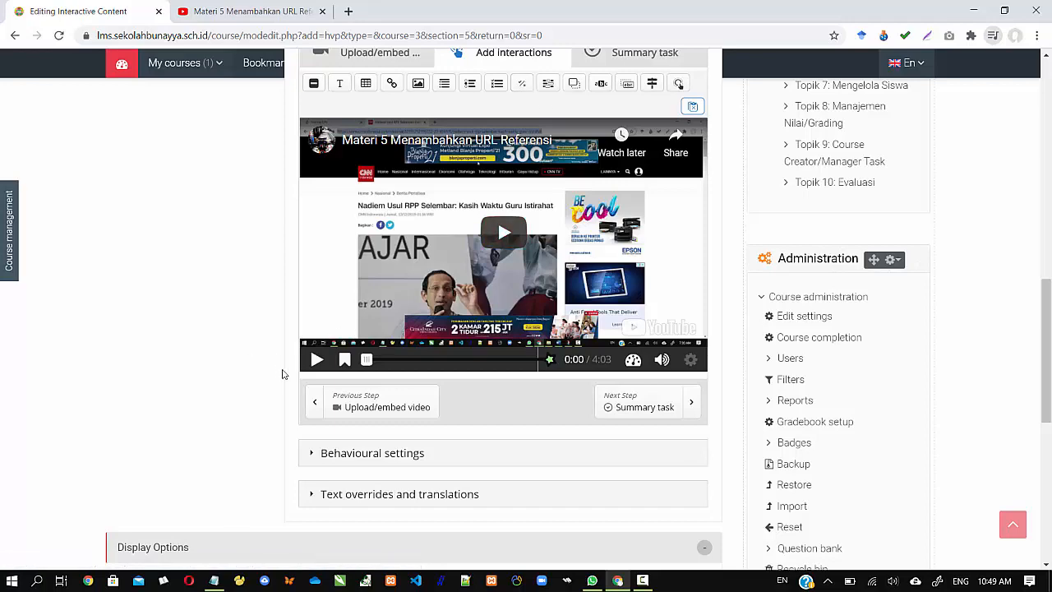
Play the video preview and pause it at 0:11
left_click(317, 360)
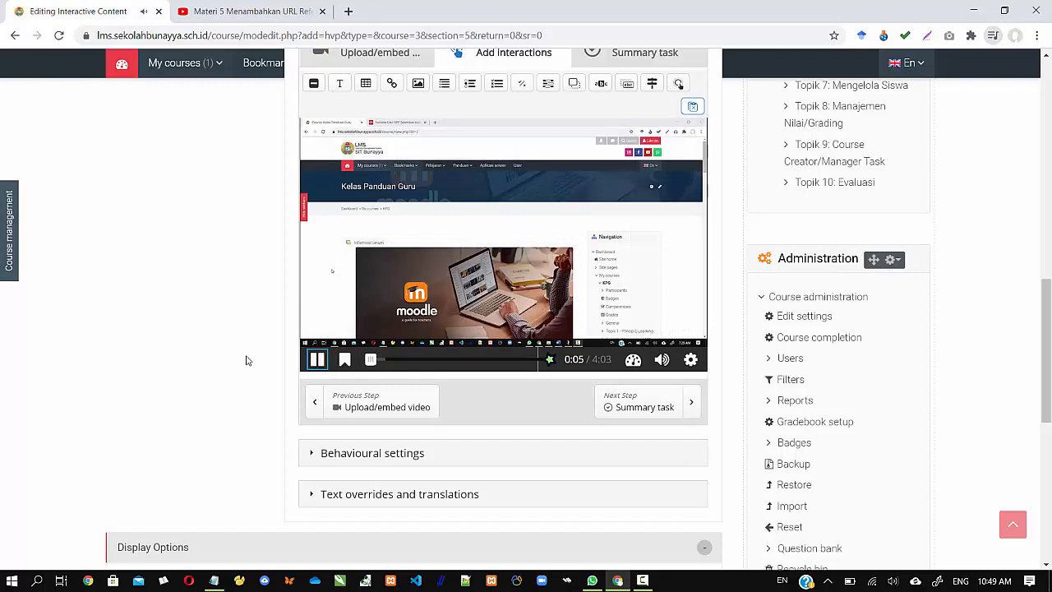
left_click(317, 360)
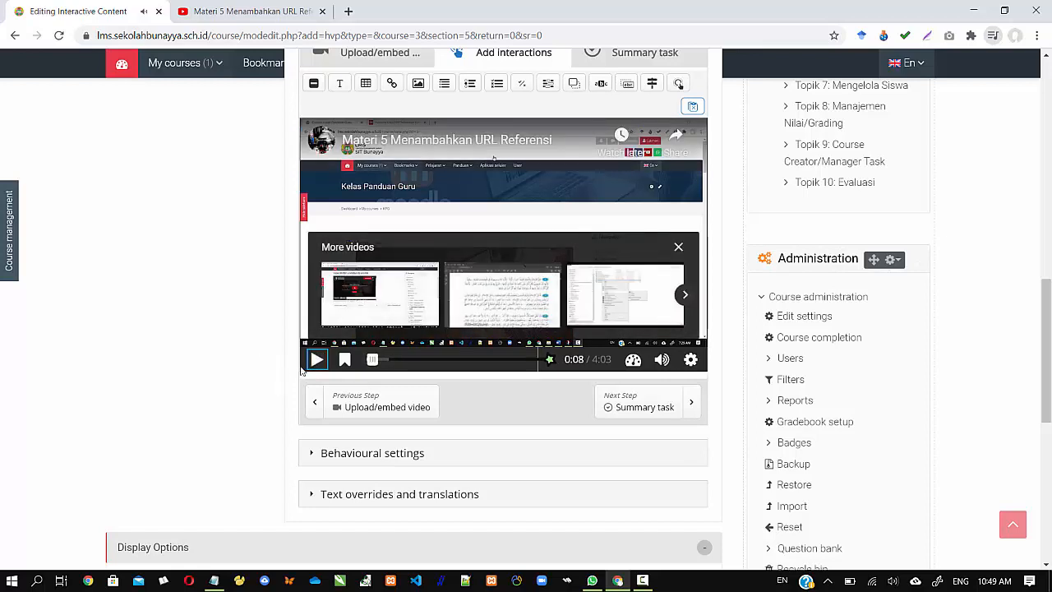
left_click(317, 360)
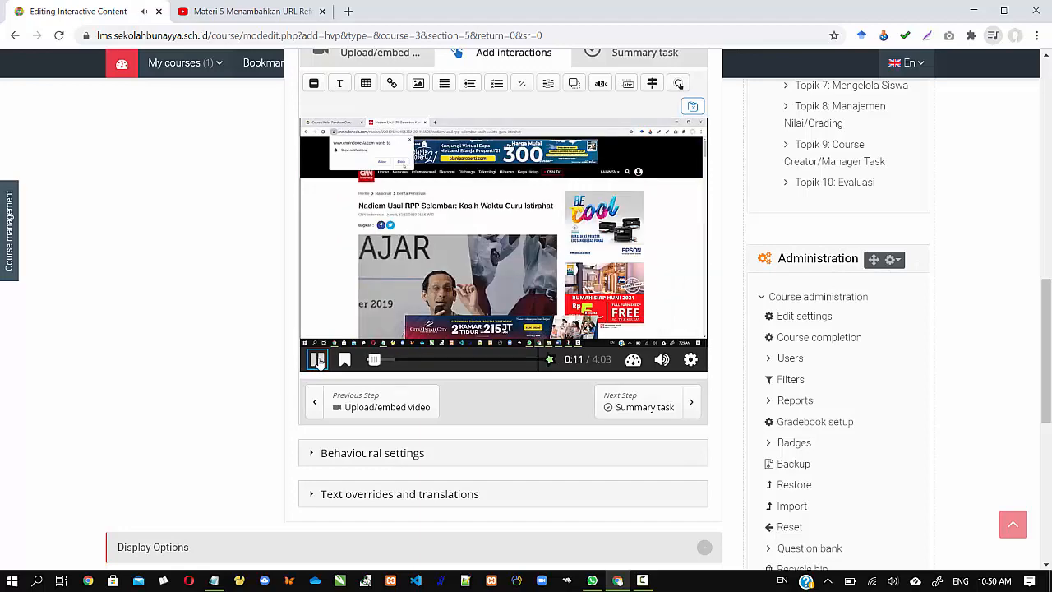
left_click(317, 360)
scroll(230, 341, "up", 1)
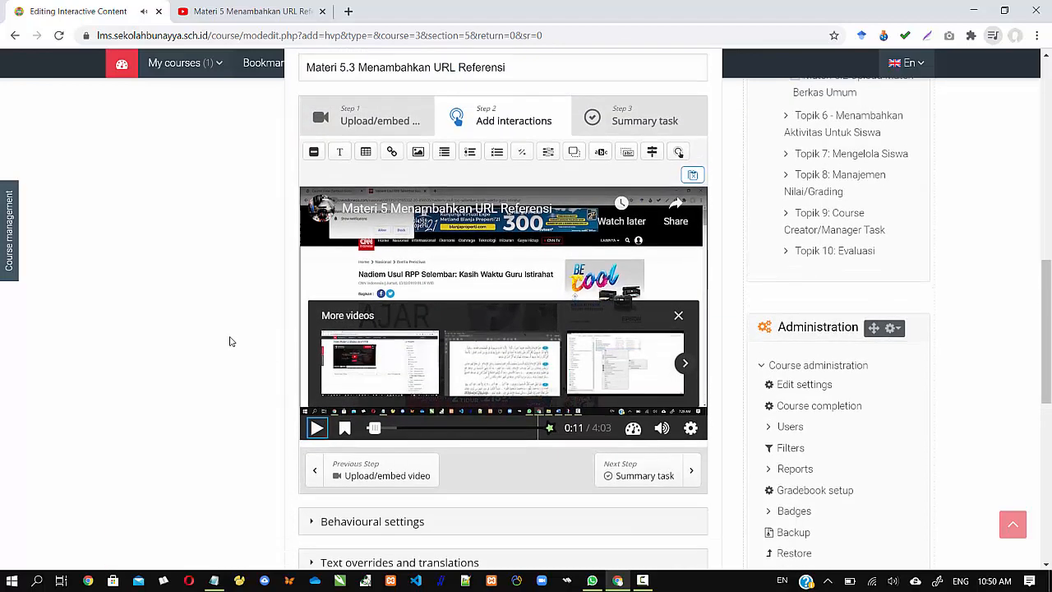
Add a True/False Question interaction at the current 0:11 position and look through its settings
left_click(520, 154)
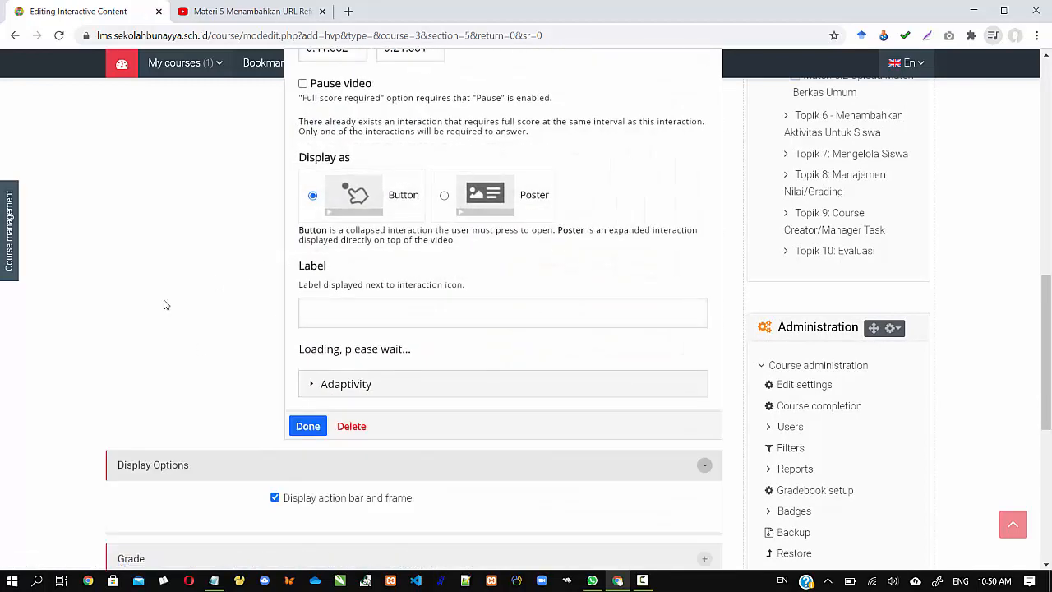
scroll(154, 314, "down", 1)
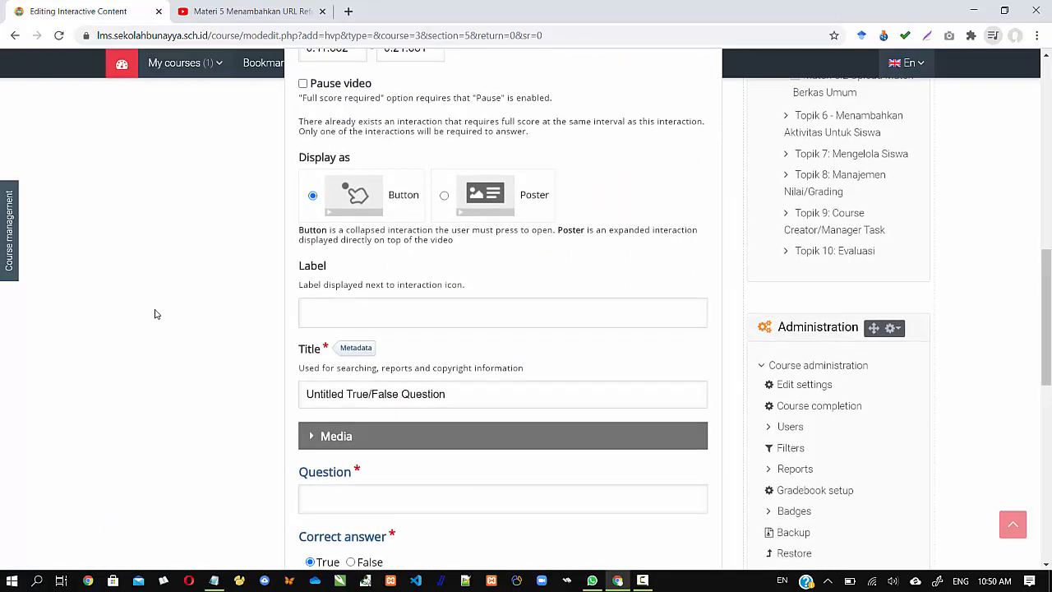
scroll(154, 314, "down", 3)
scroll(212, 286, "up", 2)
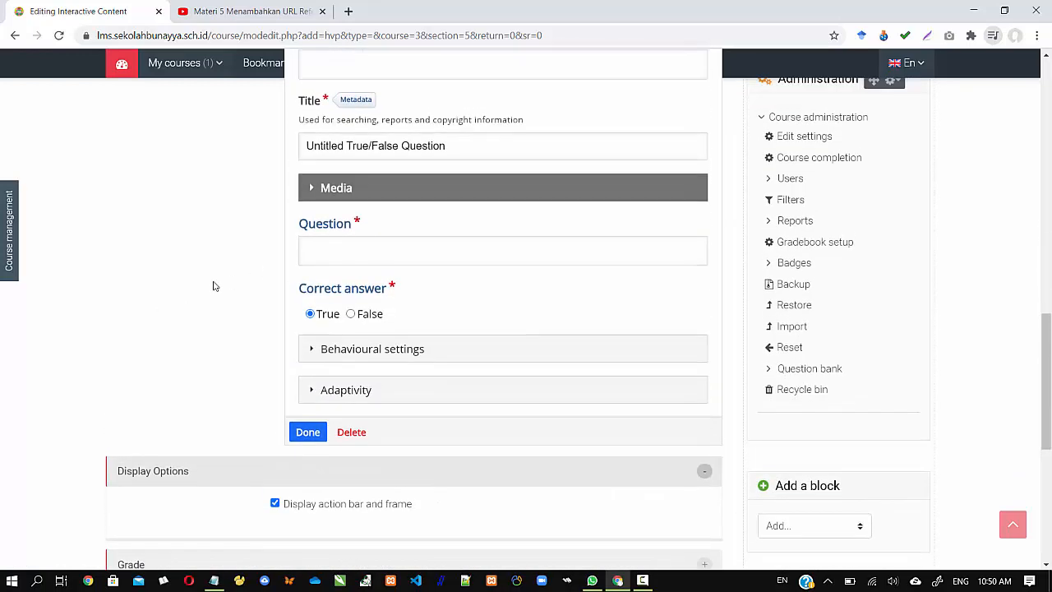
scroll(212, 286, "up", 1)
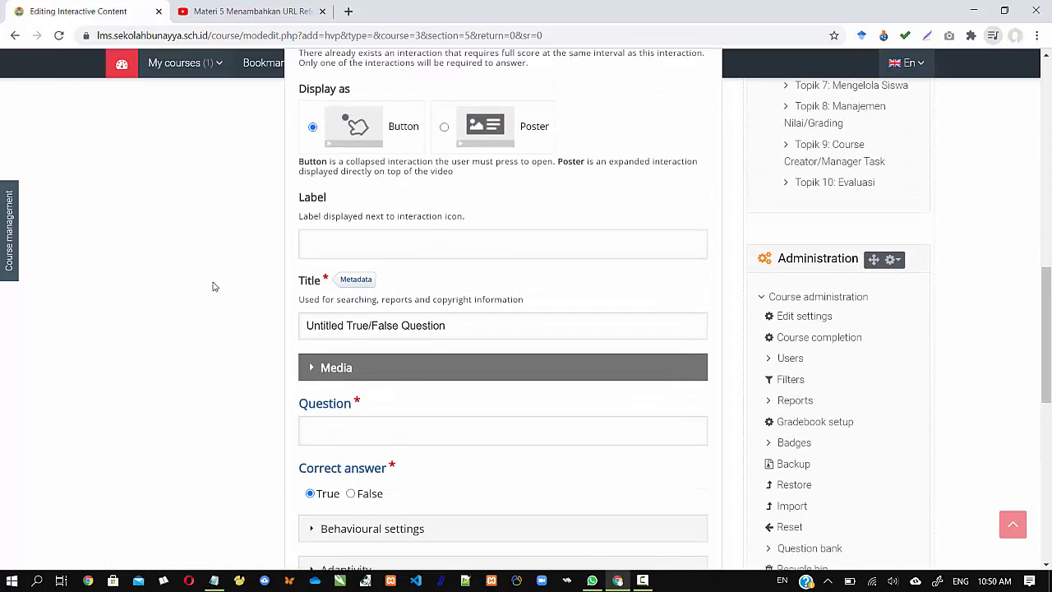
scroll(212, 286, "up", 1)
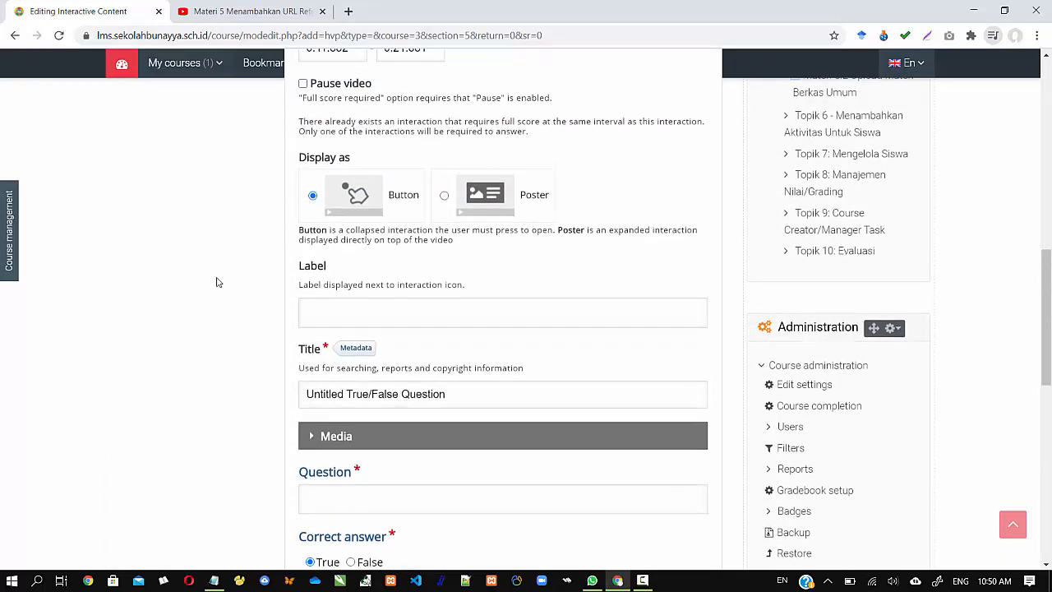
scroll(251, 369, "down", 1)
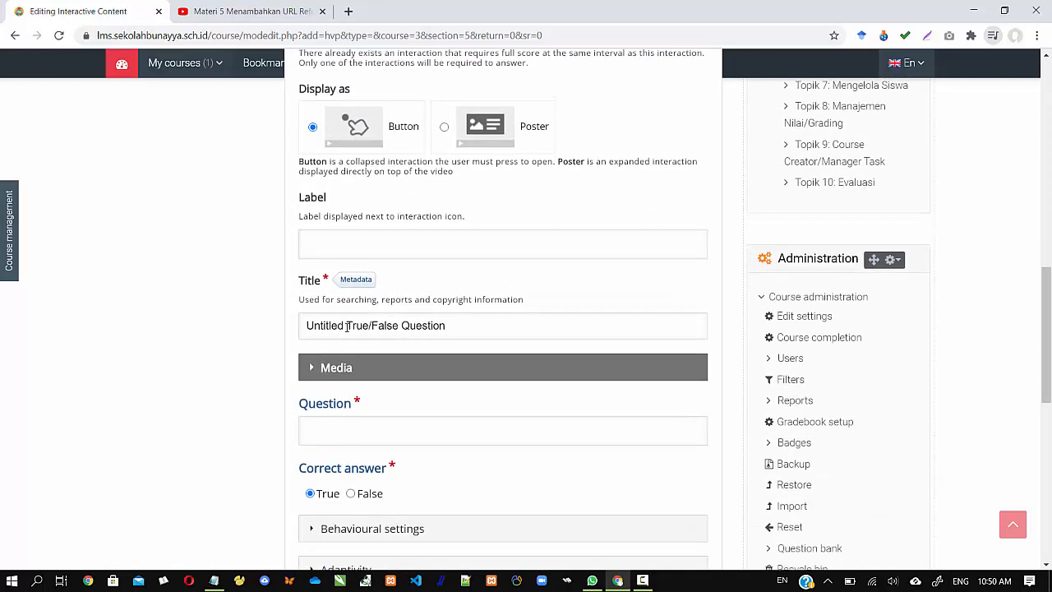
Enter "Materi ini membahas bagaimana menyematkan link atau url sumber" as the True/False question text
left_click(326, 422)
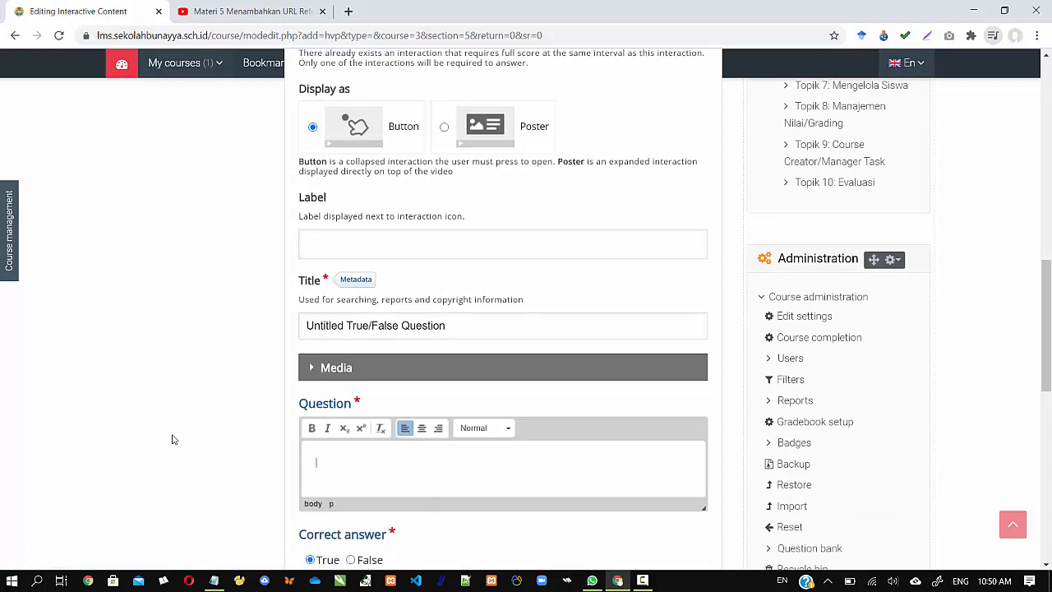
type("Materi ini membahas baga")
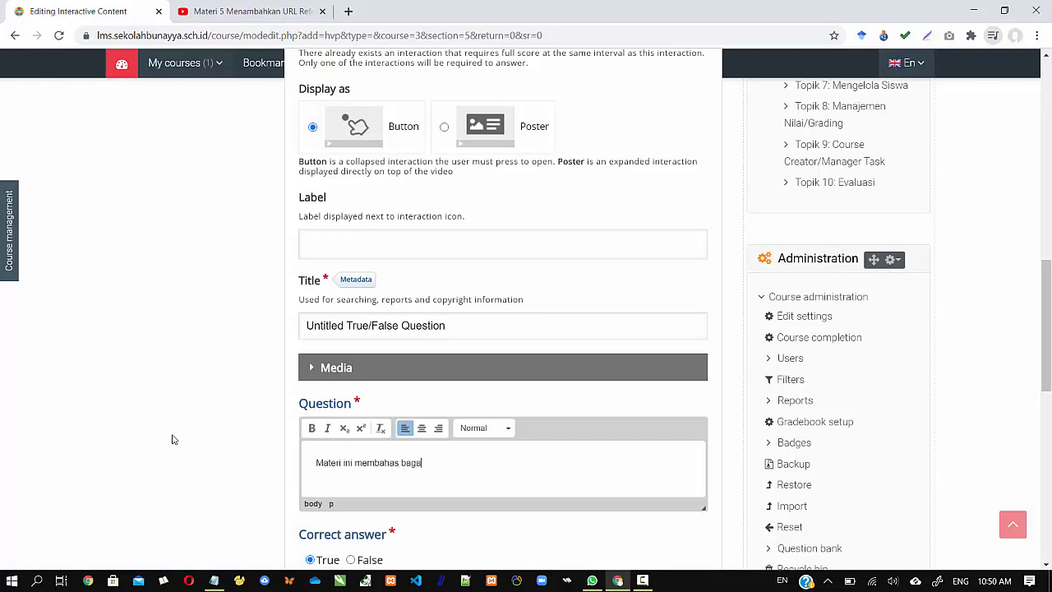
type("imana menyematkan link atau url sumber")
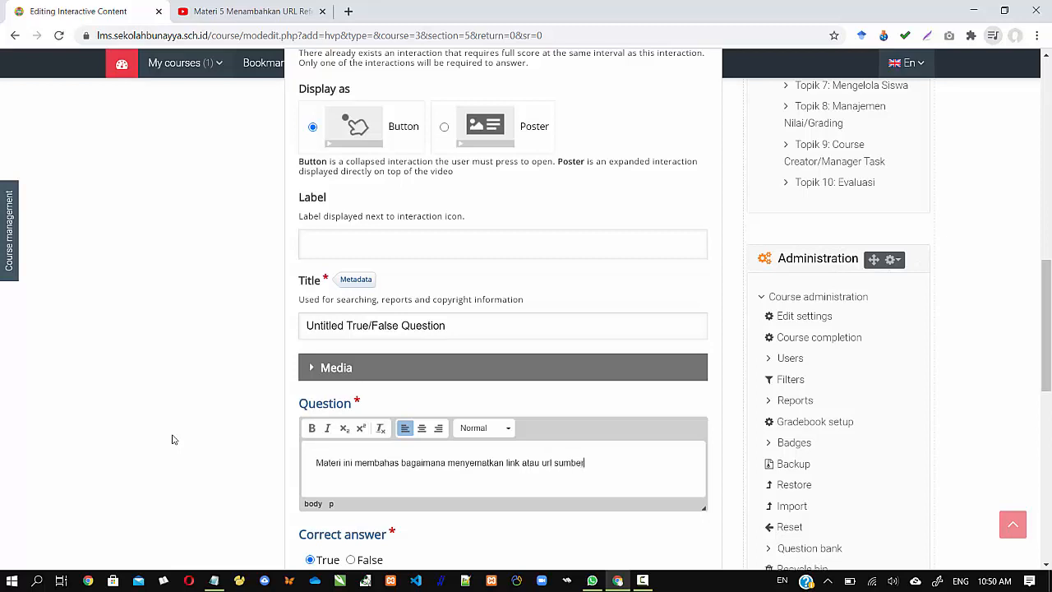
Complete the True/False question text so that it ends with "url sumber belajar", and look over the remaining fields
type("elajar")
scroll(192, 419, "down", 3)
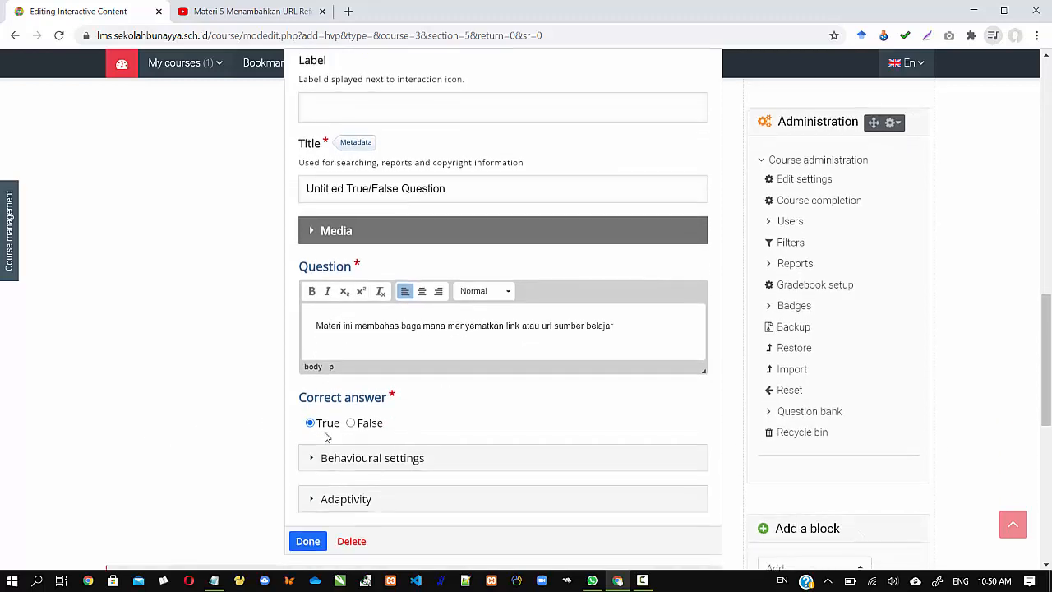
scroll(278, 440, "up", 3)
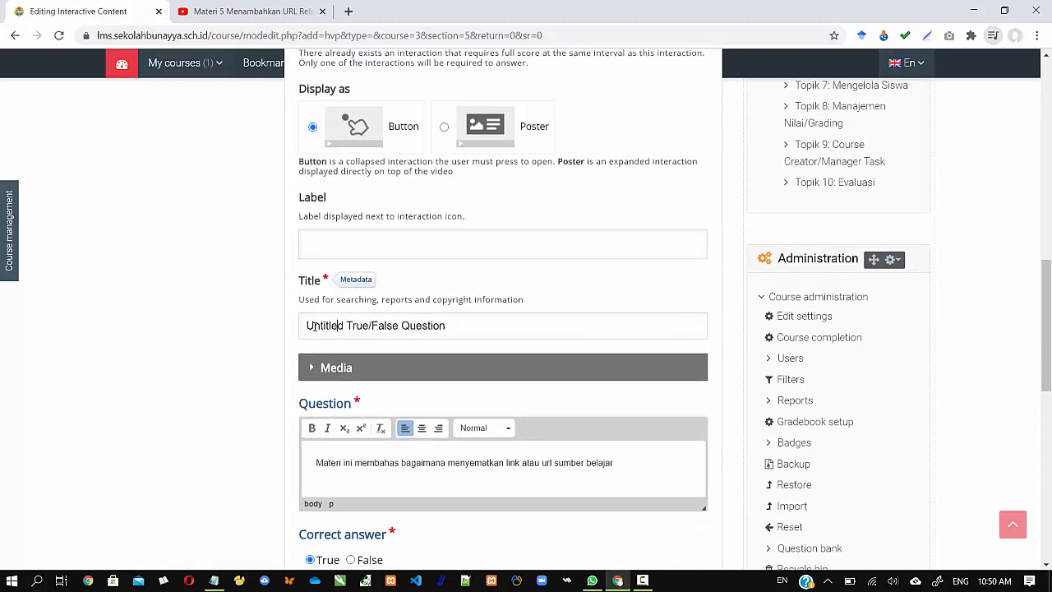
scroll(170, 284, "up", 1)
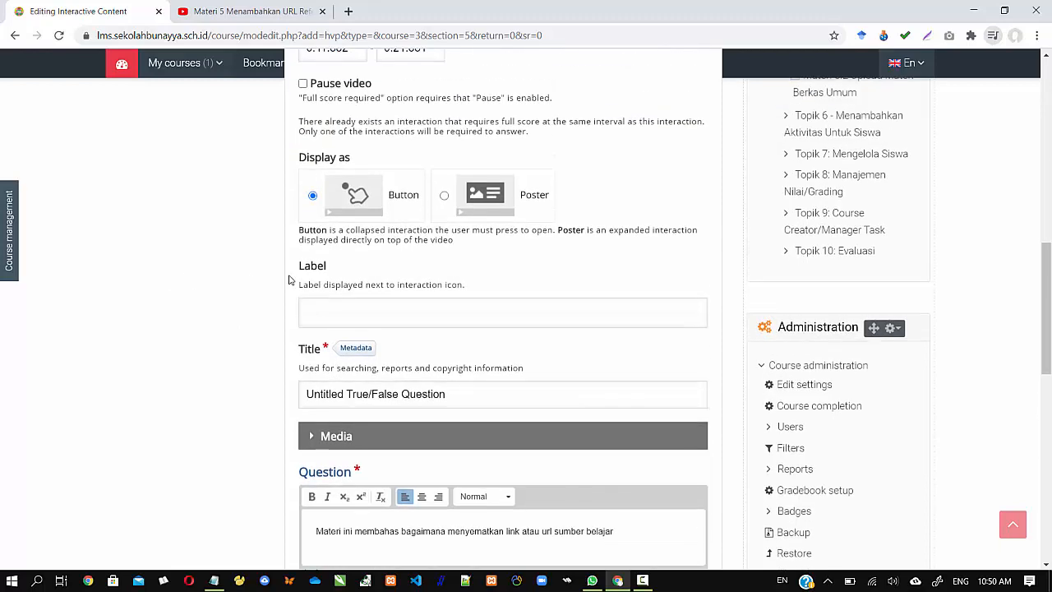
scroll(265, 307, "down", 2)
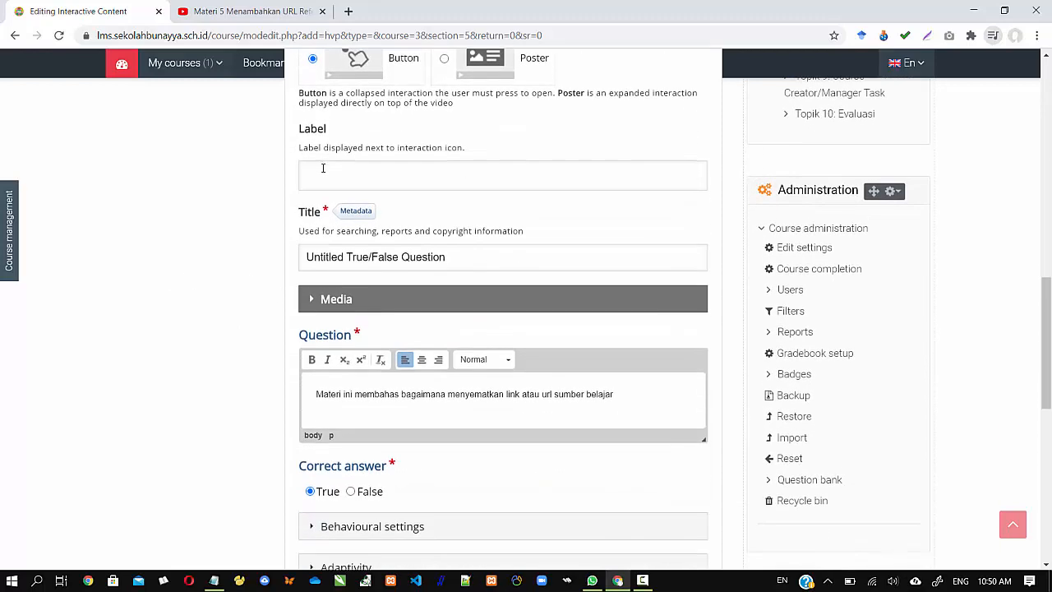
Enter "Bahasan Materi" as the label of the True/False interaction
left_click(323, 168)
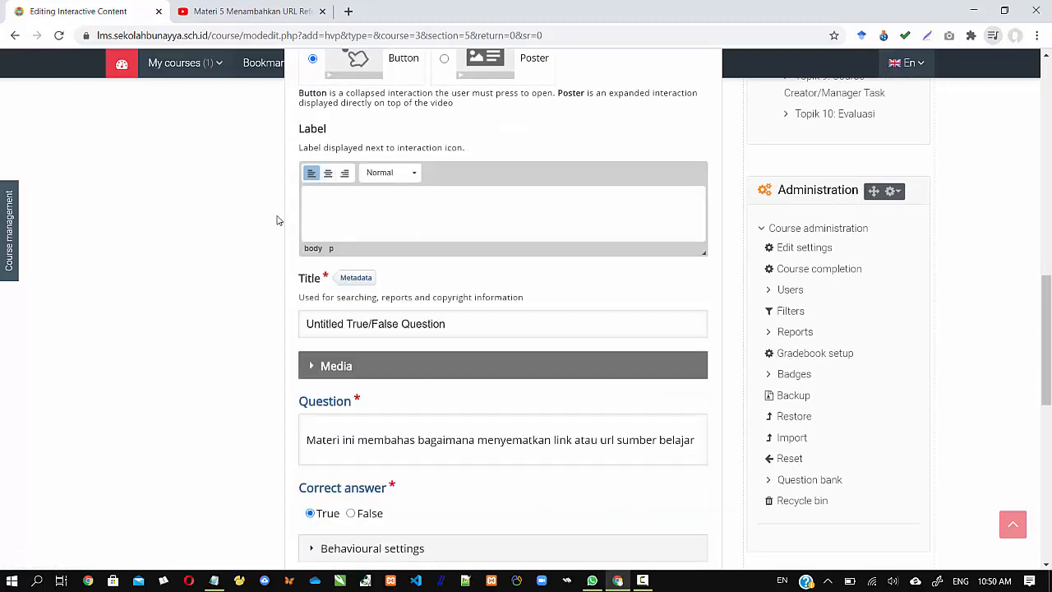
scroll(277, 220, "down", 1)
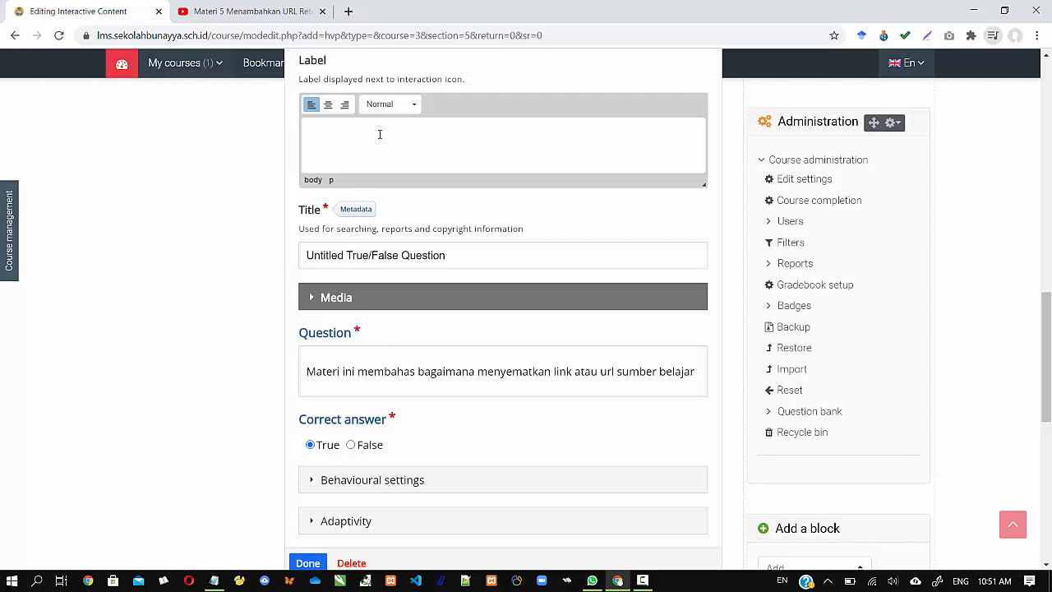
type("Bahasan Materi")
In the True/False question's behavioural settings, disable the "Retry" and "Show Solution" buttons
scroll(171, 385, "down", 3)
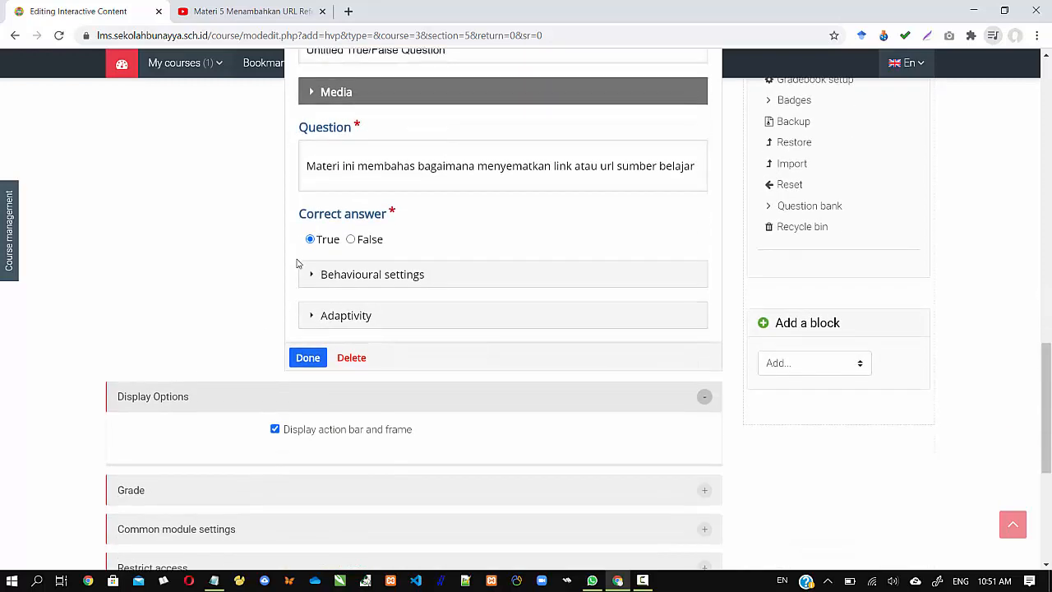
left_click(312, 275)
left_click(312, 275)
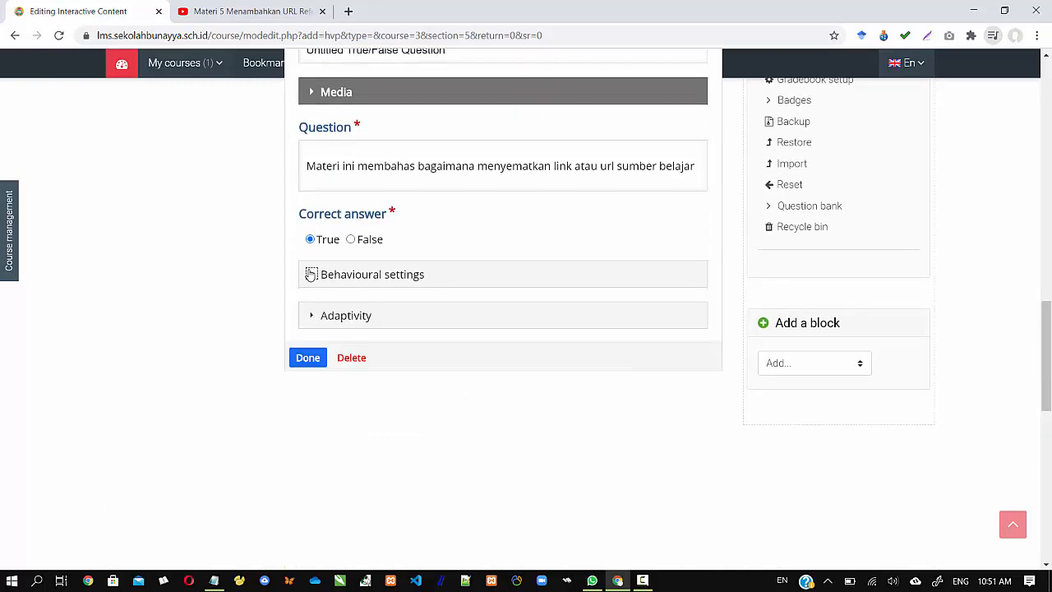
left_click(311, 275)
scroll(263, 305, "down", 1)
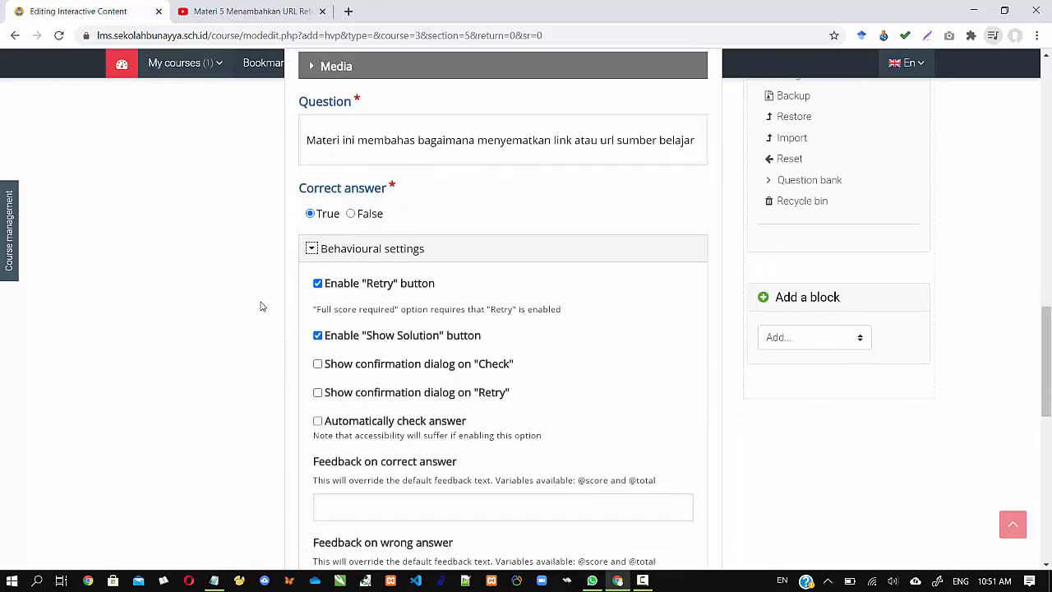
scroll(235, 285, "down", 1)
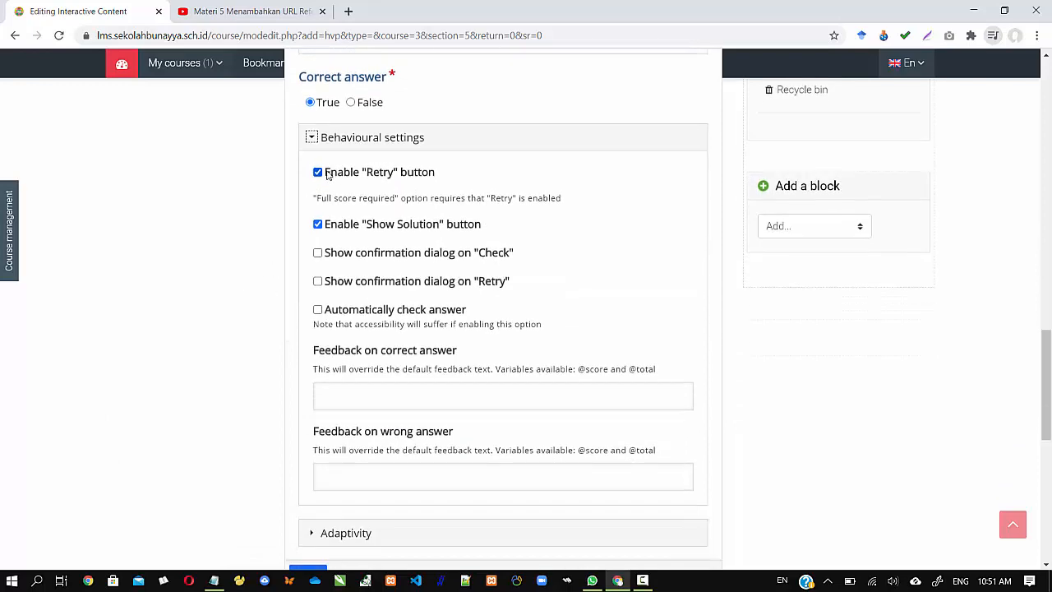
left_click(317, 173)
scroll(272, 270, "down", 1)
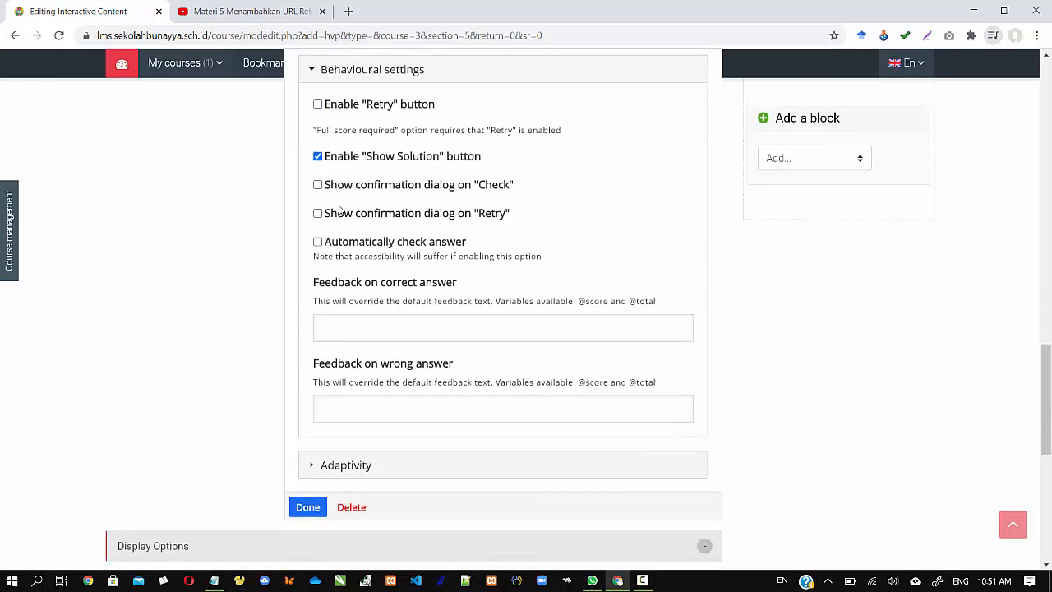
left_click(317, 157)
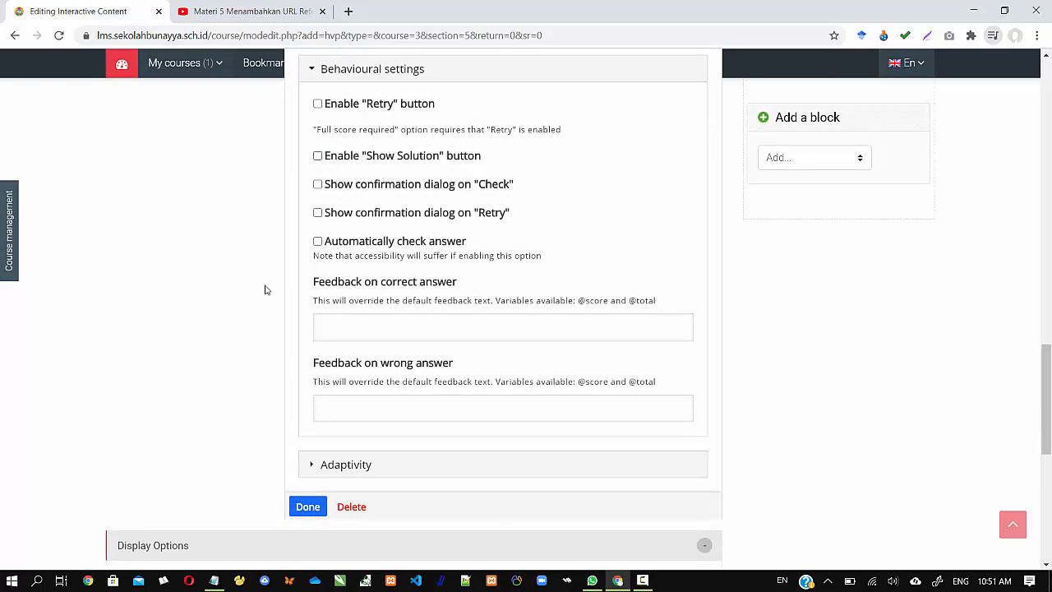
Look through the Adaptivity options of the True/False question, including the action on all correct, and collapse them again
left_click(311, 465)
scroll(234, 458, "down", 3)
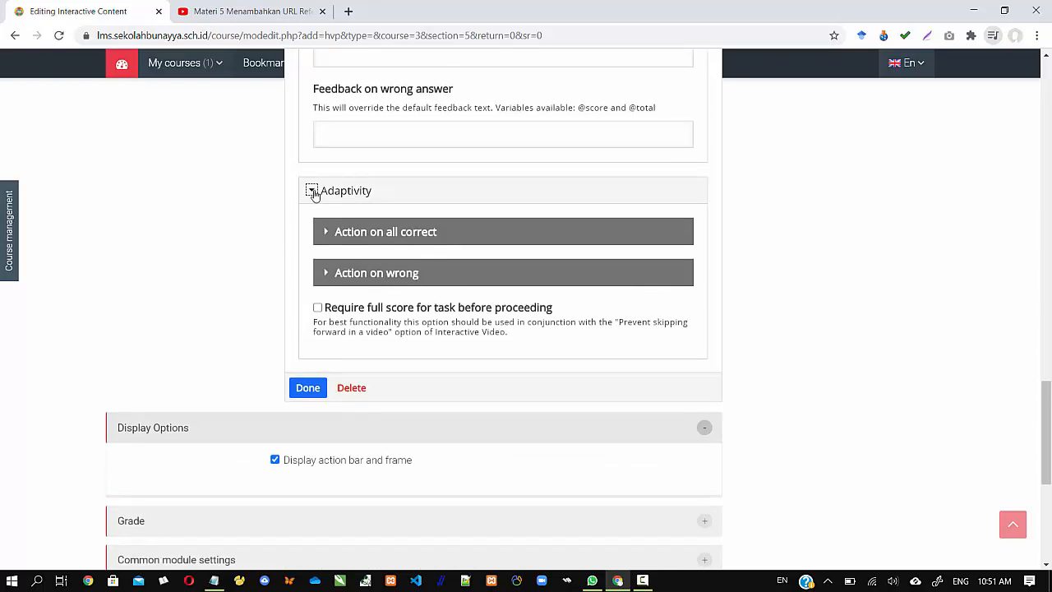
left_click(324, 233)
left_click(324, 233)
left_click(312, 190)
Set the True/False interaction's display end time to its start time, 0:11.882, and enable Pause video
scroll(253, 260, "up", 4)
scroll(253, 261, "up", 8)
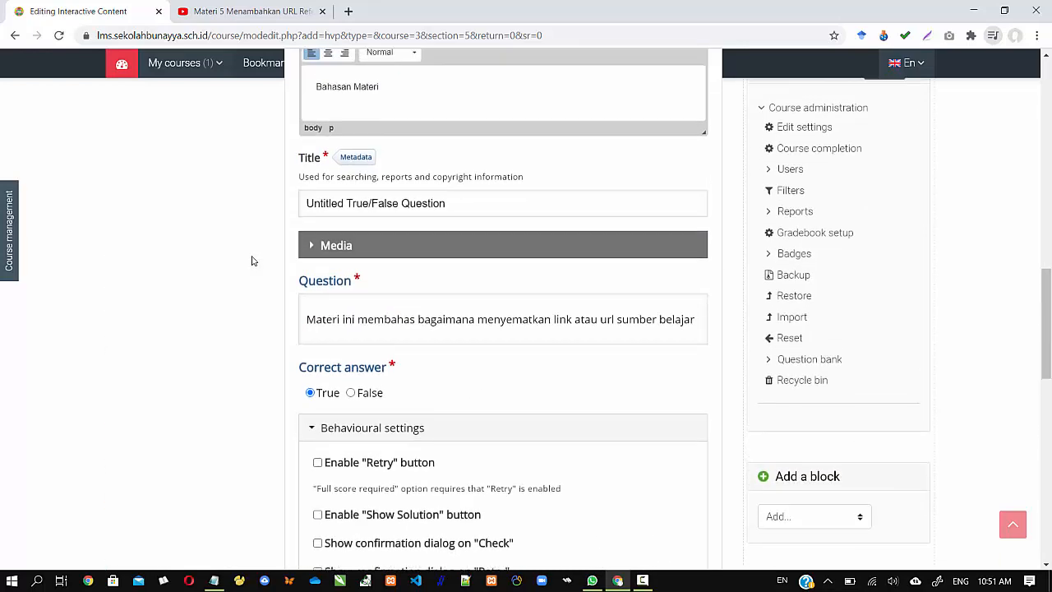
scroll(253, 260, "up", 1)
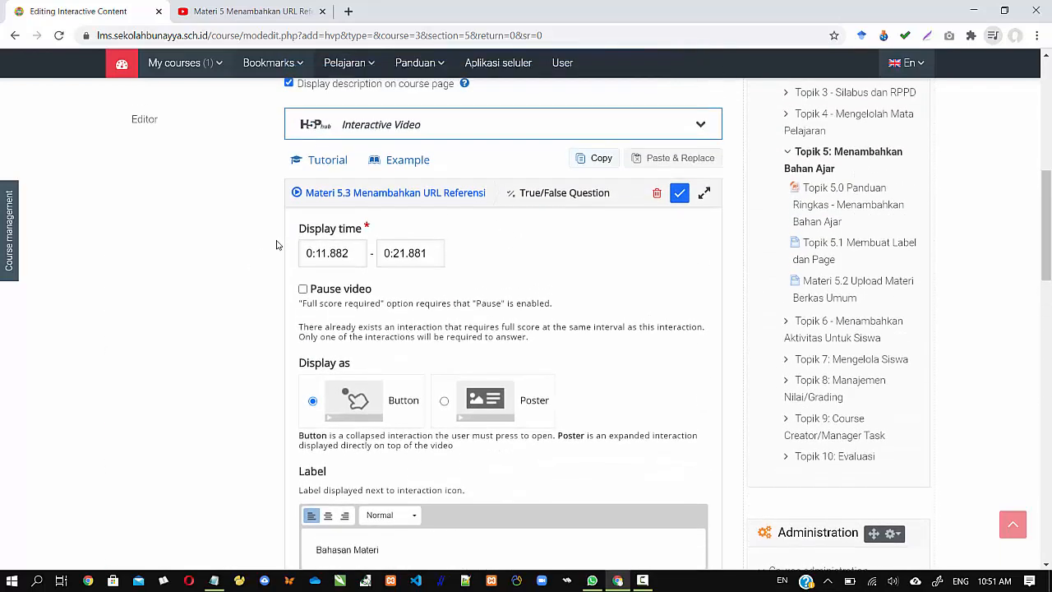
scroll(308, 276, "up", 1)
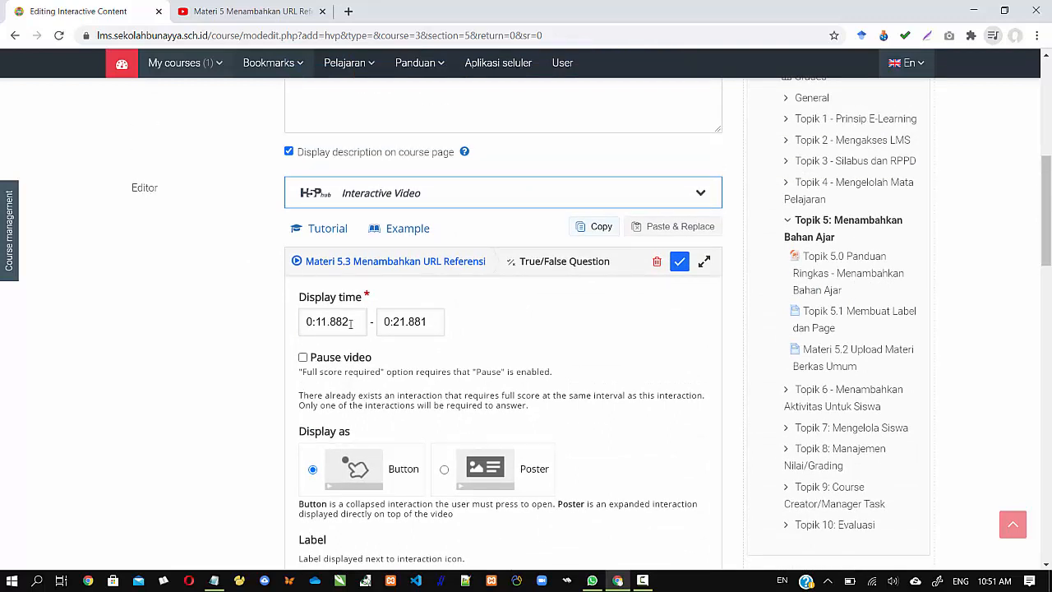
left_click_drag(351, 323, 304, 325)
key("ctrl+c")
left_click_drag(423, 321, 366, 322)
key("ctrl+v")
Review the True/False question's settings and finish editing the interaction
scroll(233, 328, "up", 4)
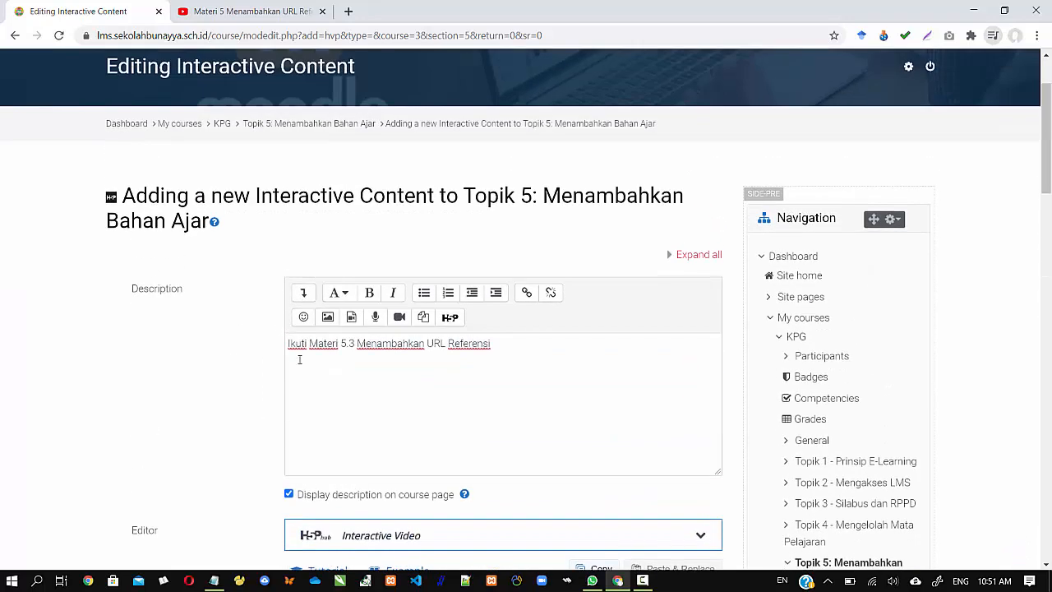
scroll(244, 414, "down", 8)
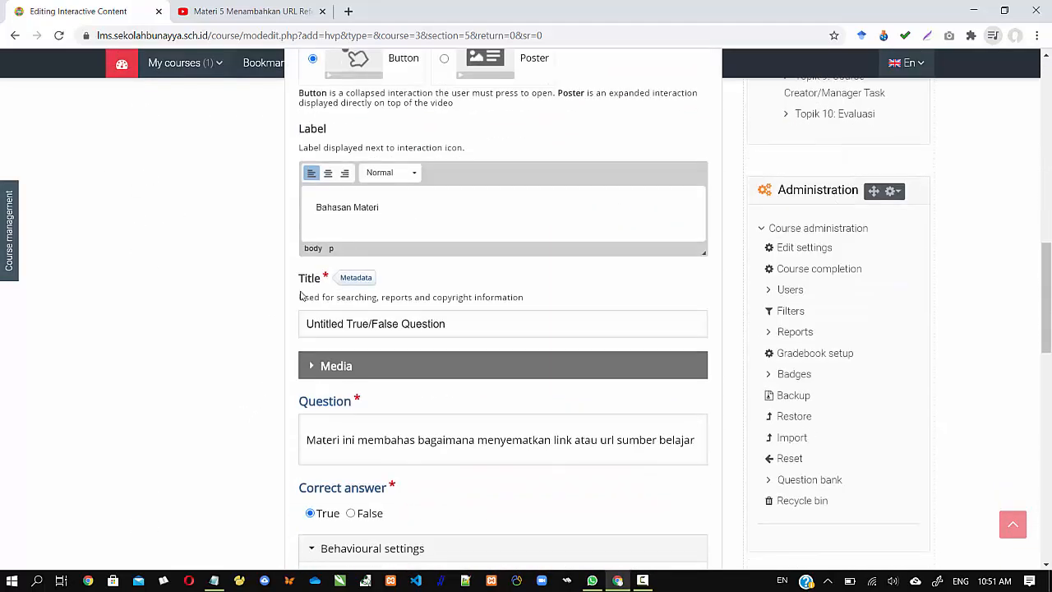
scroll(239, 402, "up", 5)
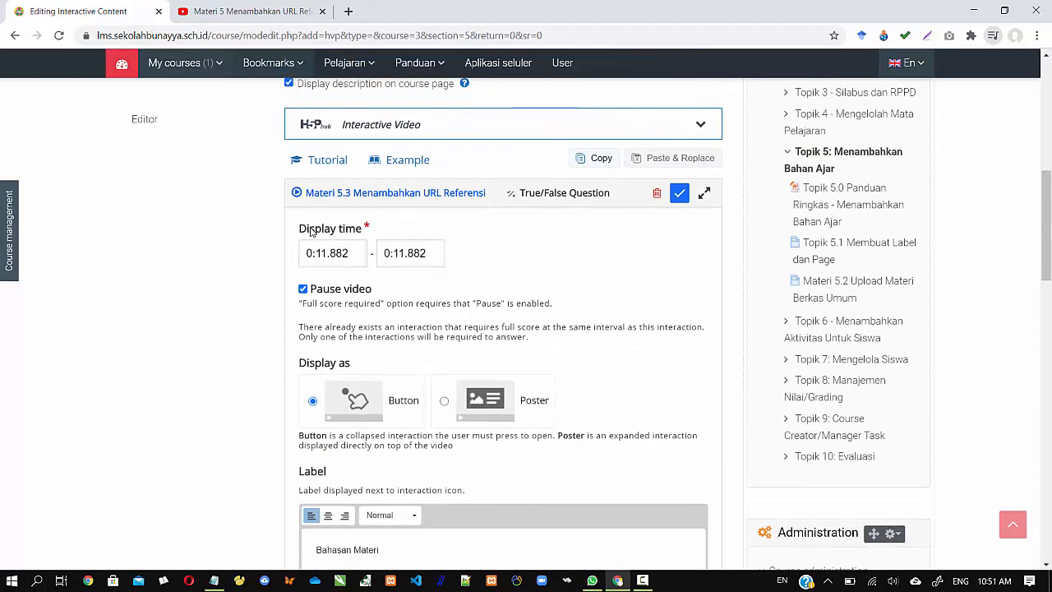
scroll(269, 306, "down", 3)
scroll(267, 309, "down", 9)
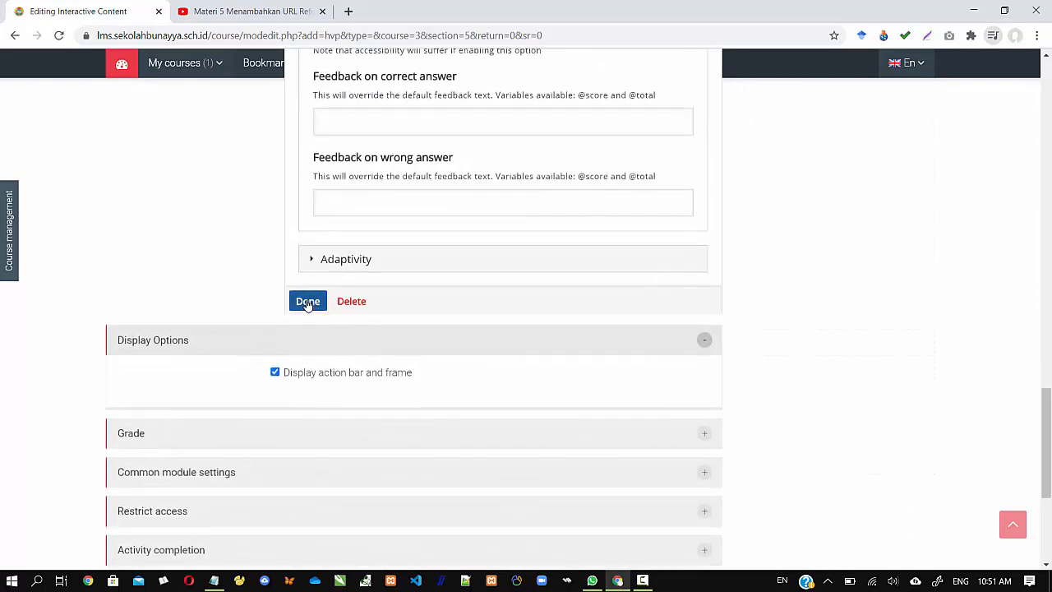
left_click(307, 302)
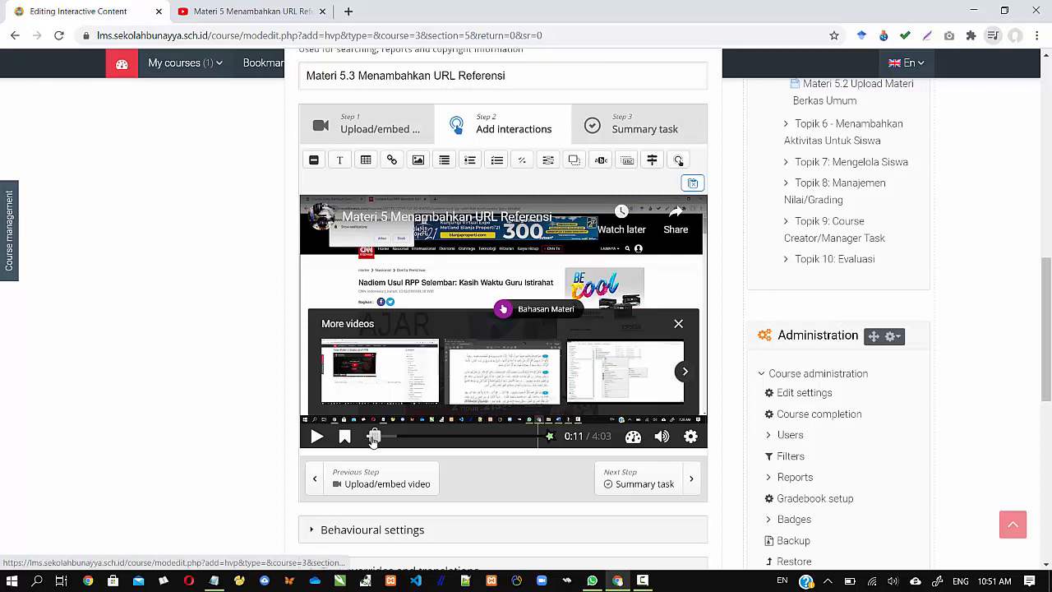
Play the video on to 1:36 and add a Multiple Choice interaction at that position
left_click(370, 437)
left_click(317, 437)
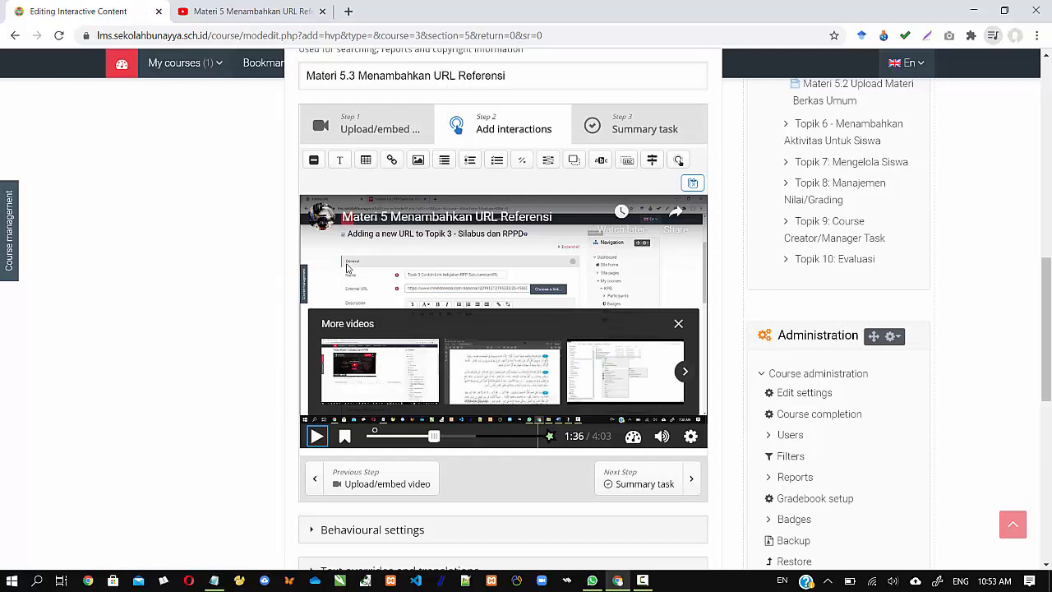
left_click(498, 160)
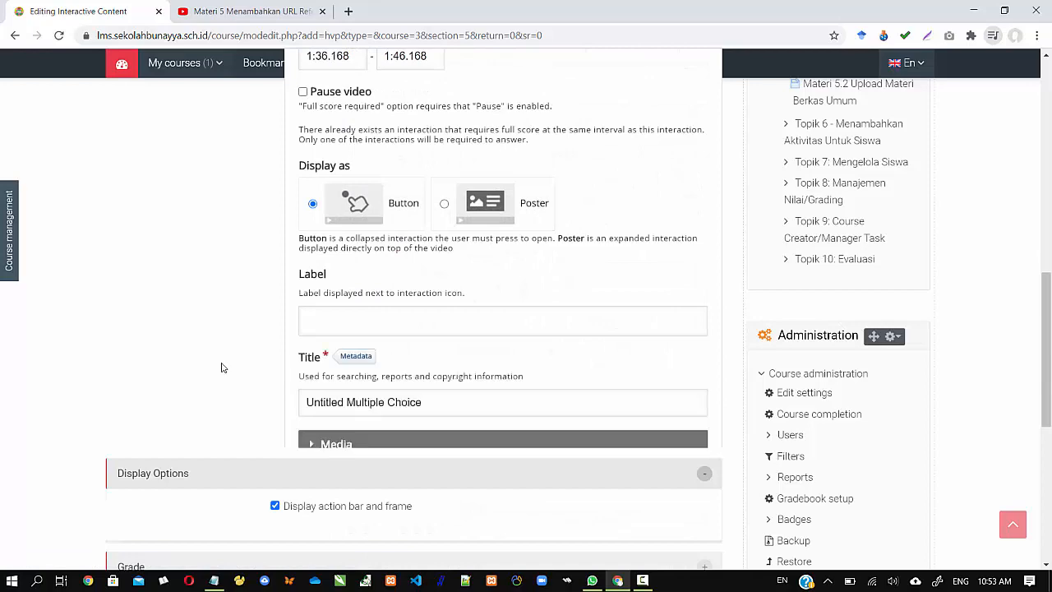
scroll(229, 277, "up", 1)
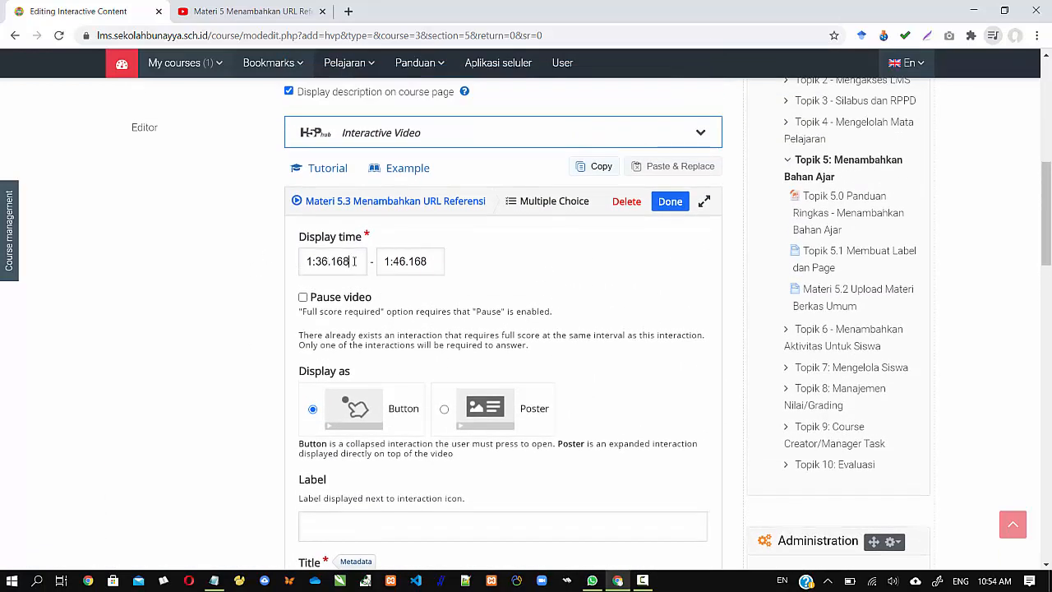
Set the Multiple Choice interaction's display end time to 1:36.168 and enable Pause video
left_click_drag(355, 261, 296, 263)
key("ctrl+c")
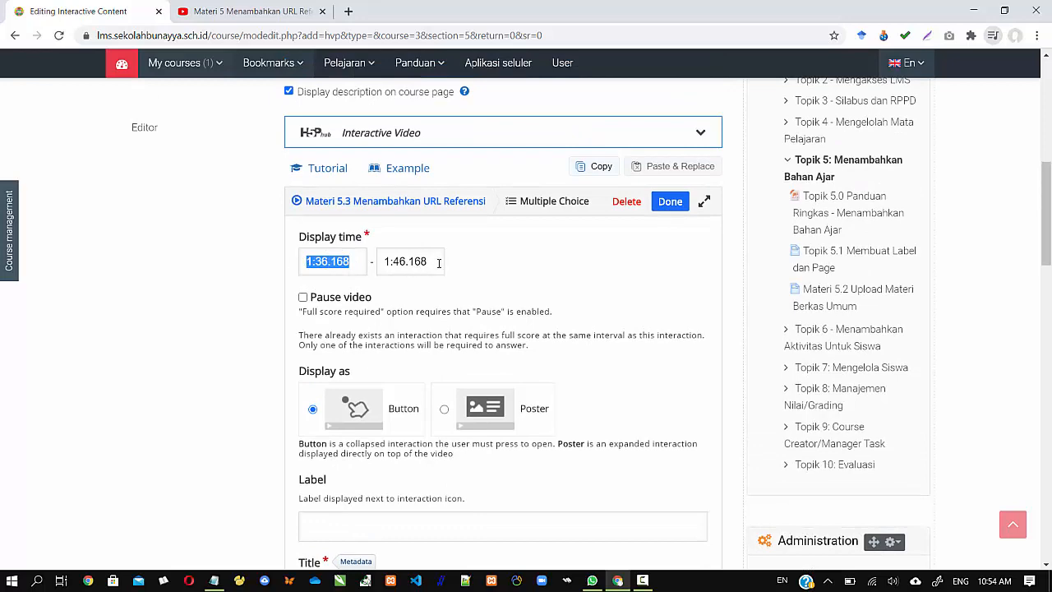
left_click_drag(439, 263, 384, 262)
key("ctrl+v")
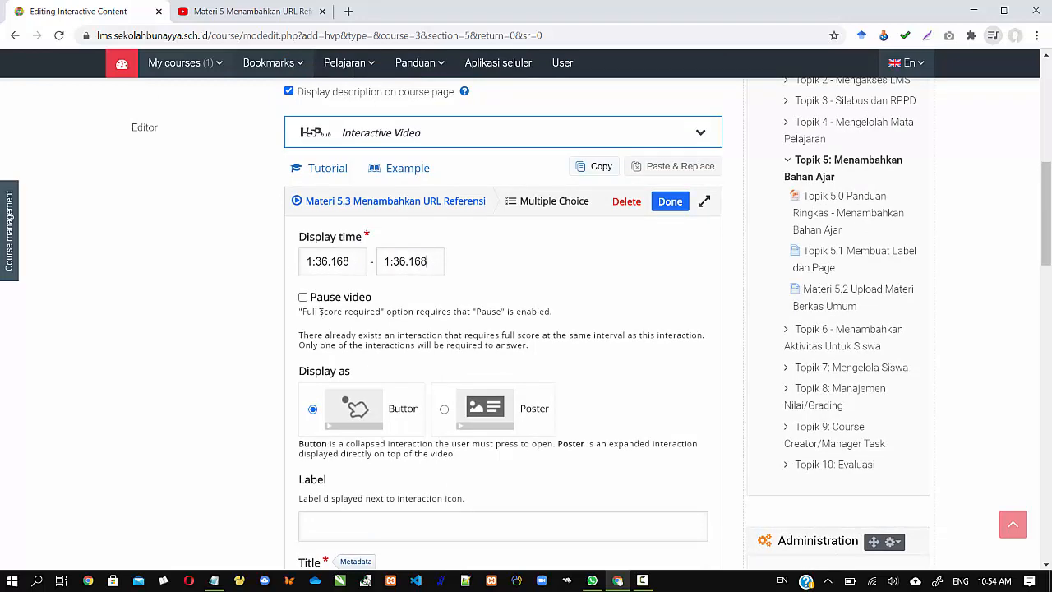
left_click(302, 298)
Enter "External URL" as the label of the Multiple Choice interaction
scroll(253, 371, "down", 2)
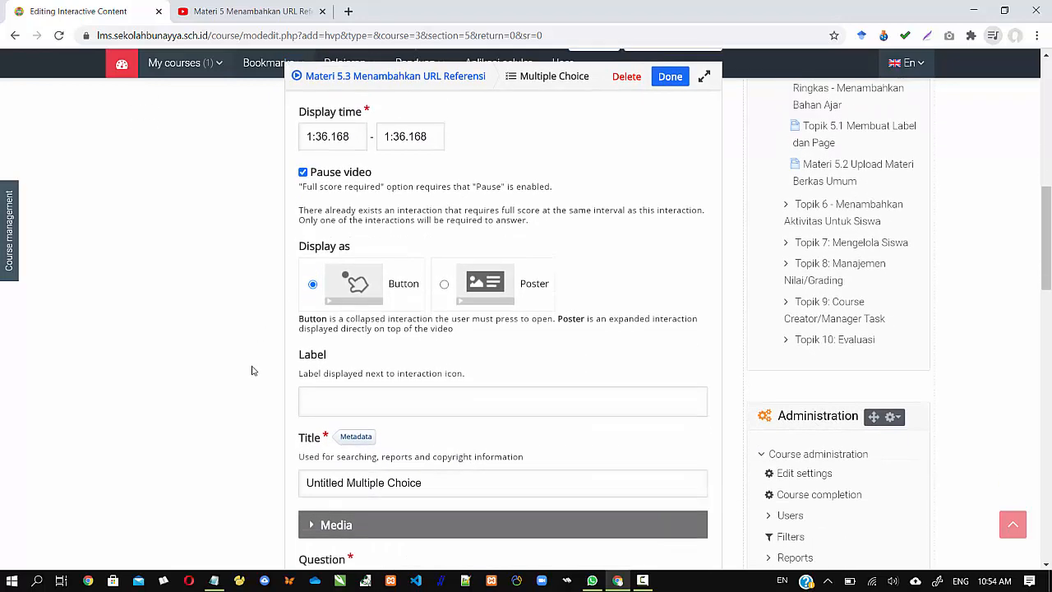
scroll(253, 371, "down", 1)
left_click(329, 320)
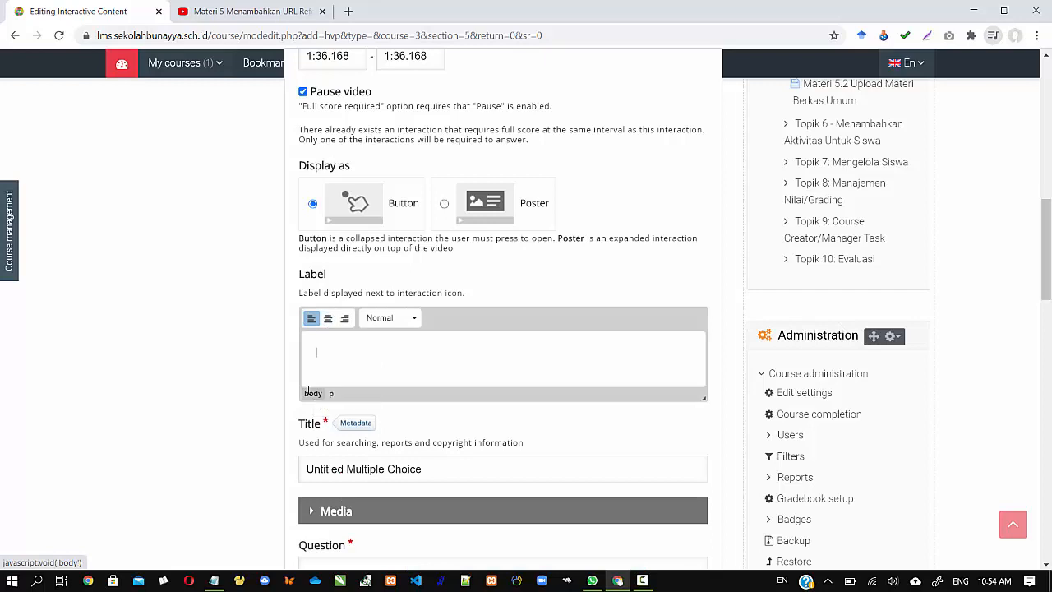
type("External URL")
Enter "Kolom "External URL" diisi dengan...." as the Multiple Choice question text
scroll(212, 413, "down", 3)
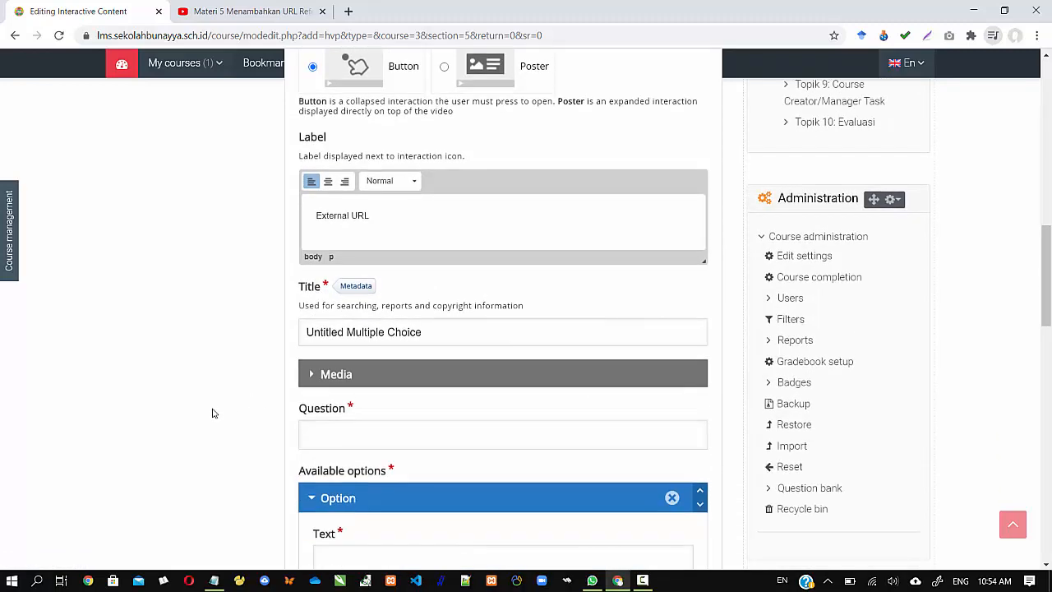
scroll(212, 413, "down", 3)
left_click(315, 305)
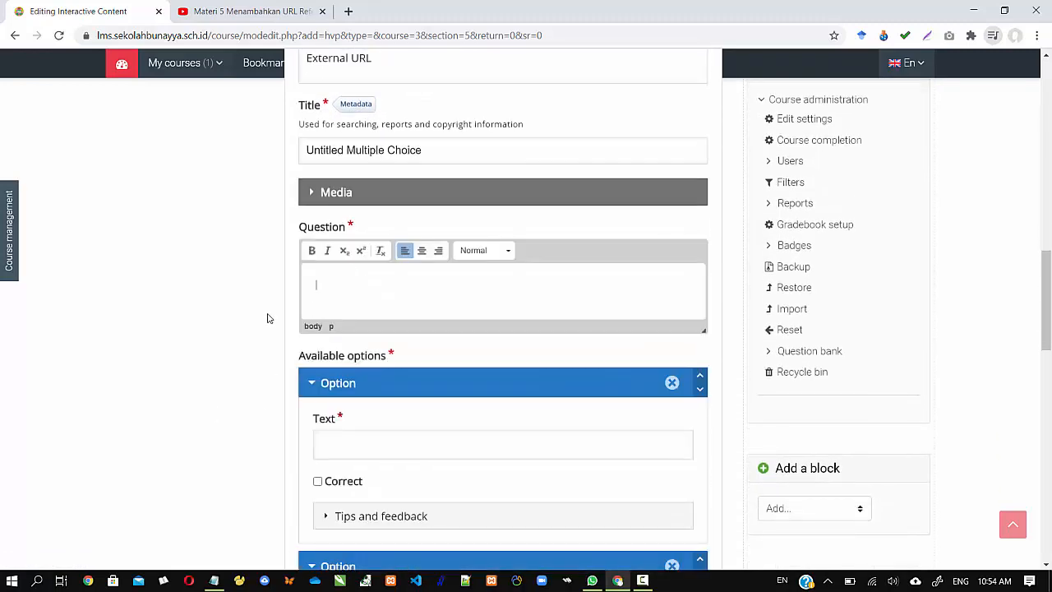
type("Kolom")
type("\"External URL\" diisi dengan....")
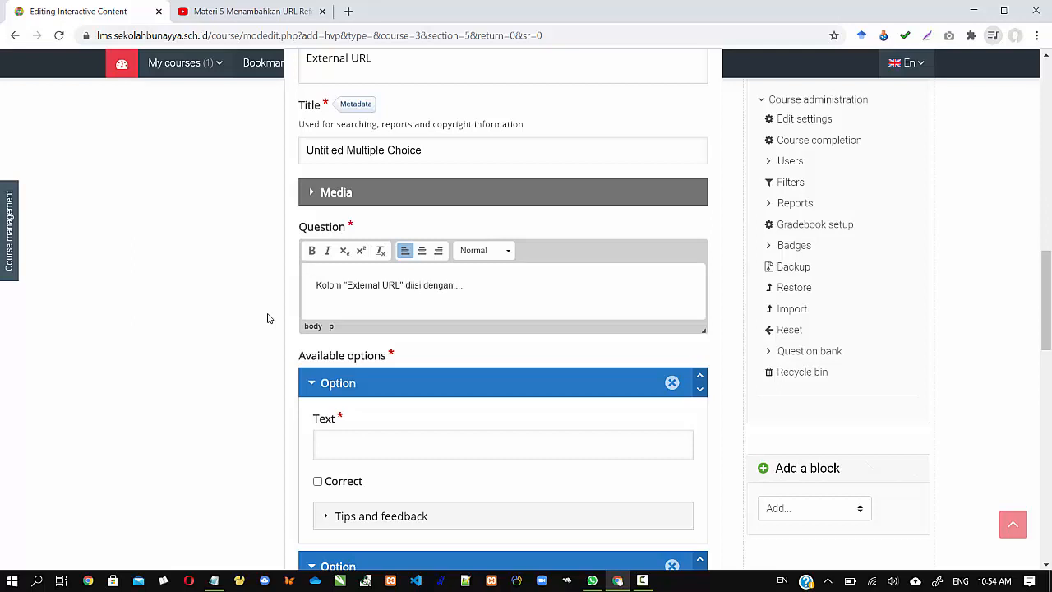
Enter "url atau link sumber belajar" as the first answer option and mark it as correct
scroll(240, 324, "down", 3)
scroll(239, 326, "up", 1)
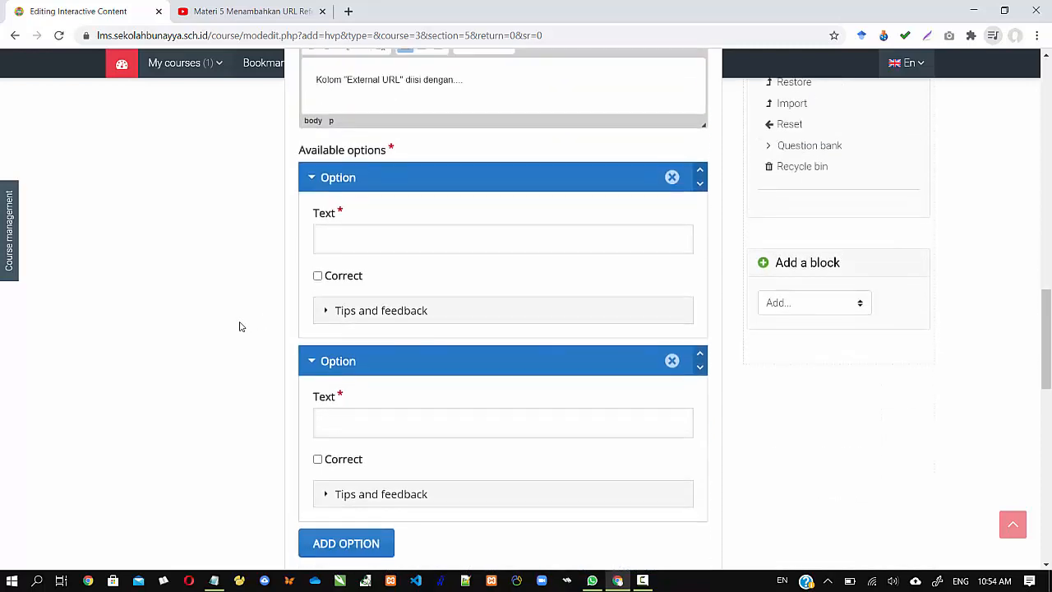
left_click(342, 241)
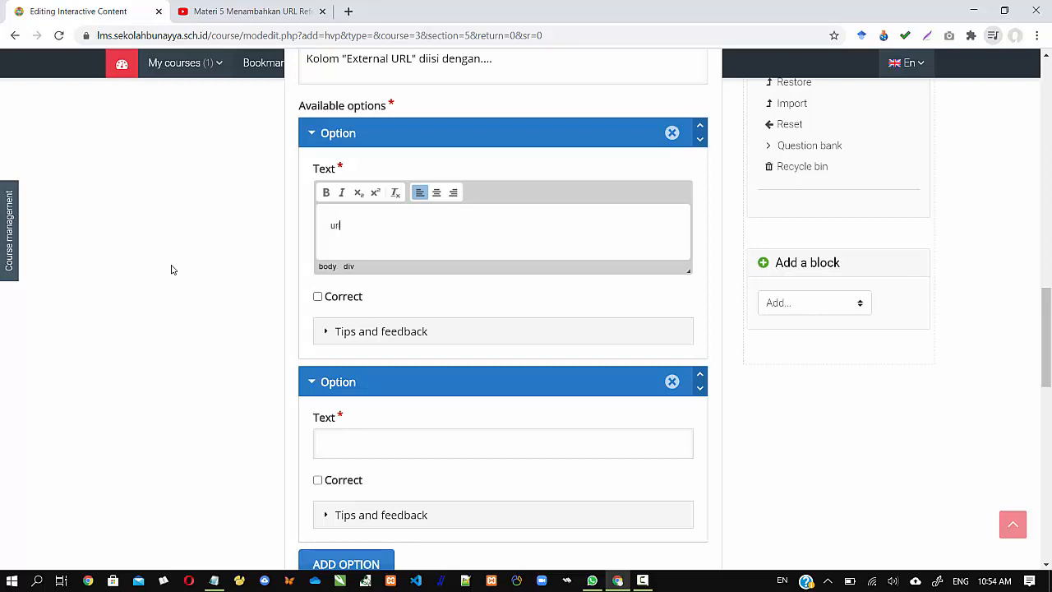
type("au link sumber belajar")
left_click(317, 296)
Enter "air panas" as the text of the second answer option, leaving it unmarked as correct
scroll(206, 379, "down", 2)
key("Tab")
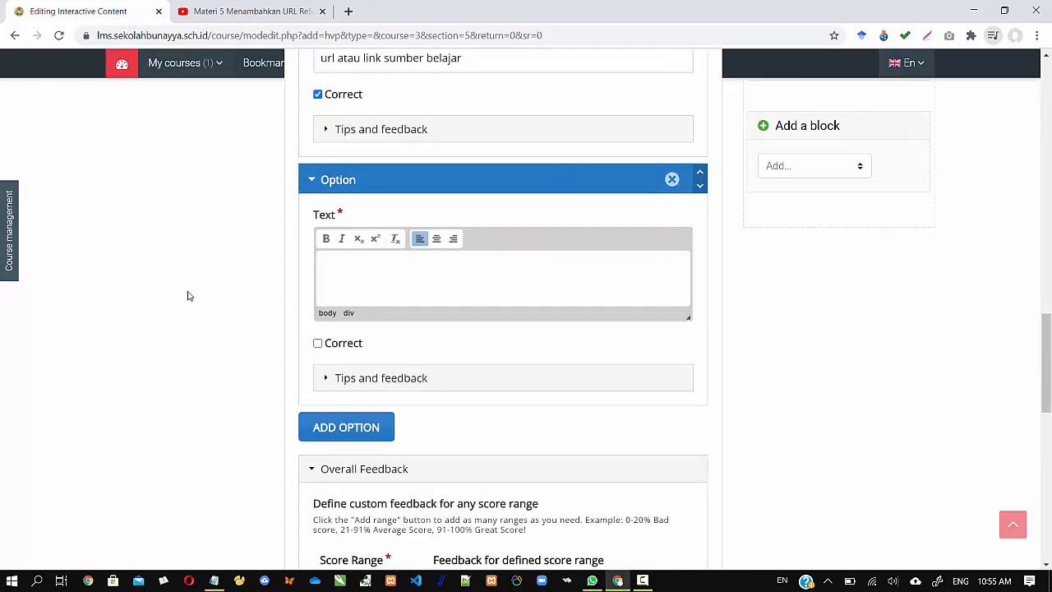
scroll(187, 296, "up", 1)
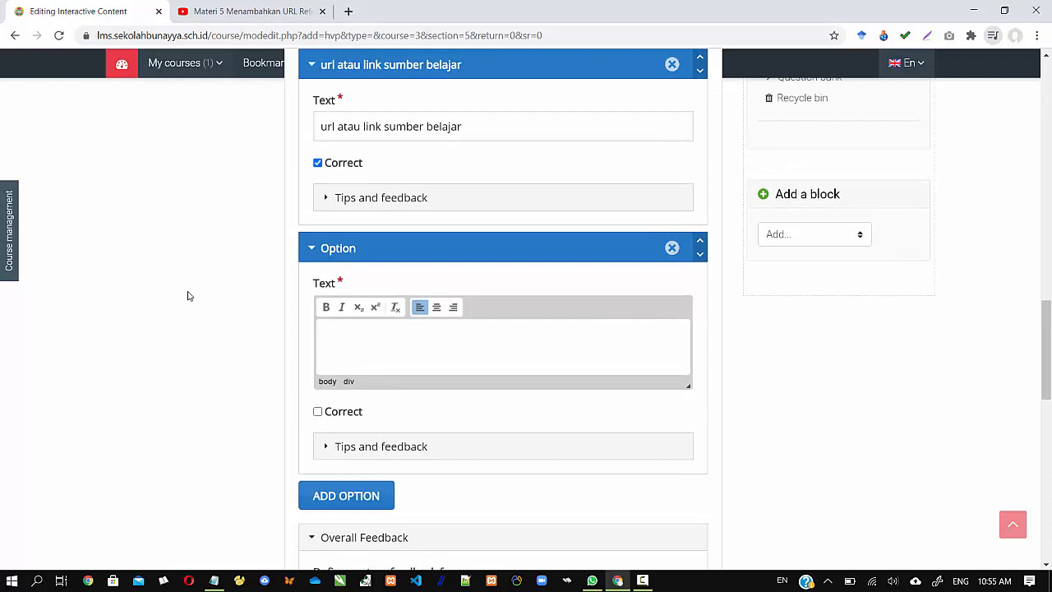
type("air panas")
scroll(187, 296, "down", 3)
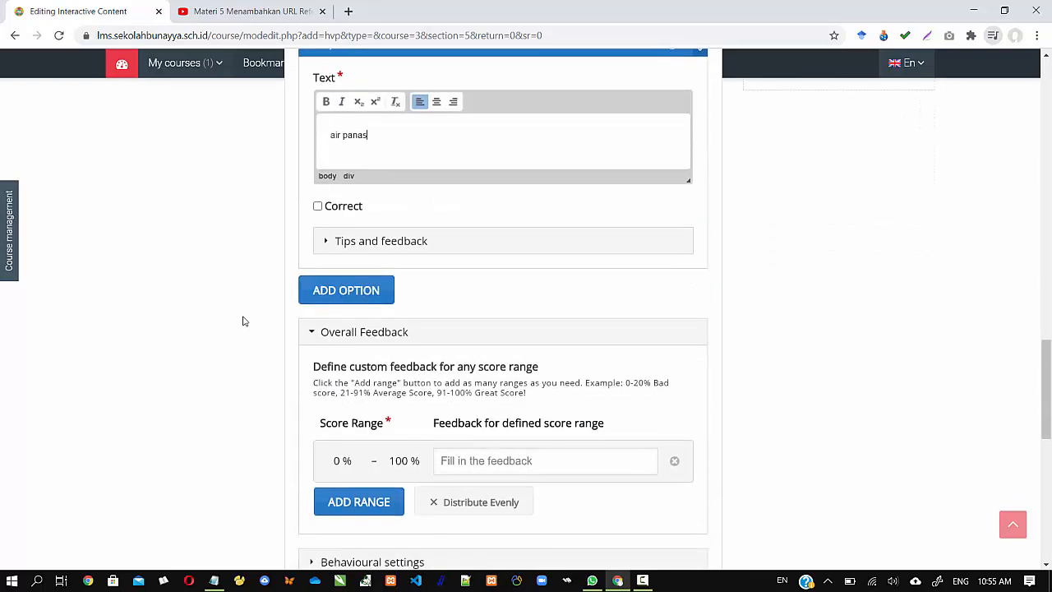
scroll(237, 306, "up", 1)
scroll(237, 306, "up", 3)
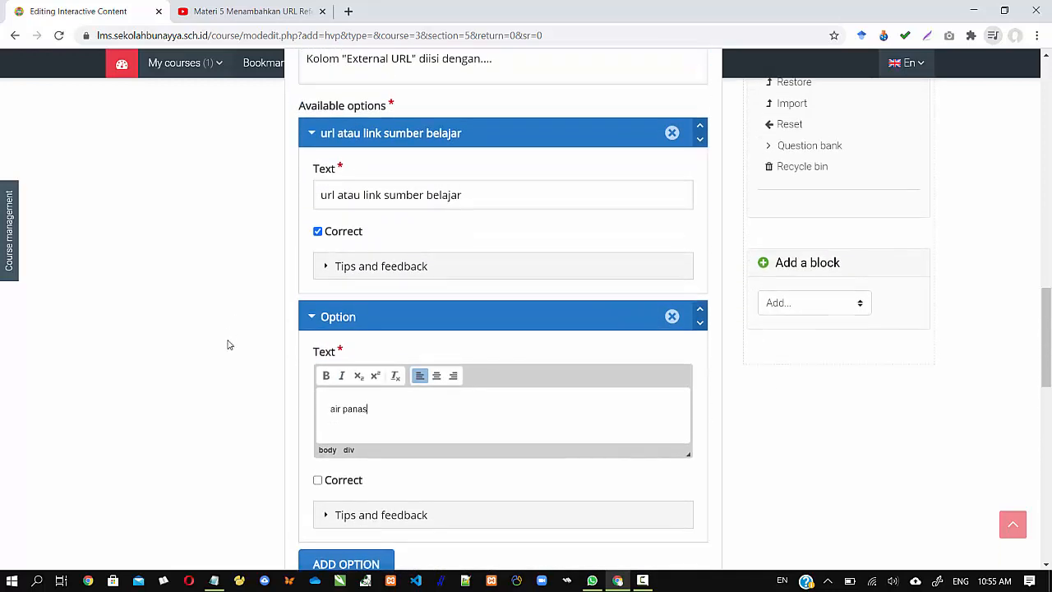
scroll(399, 405, "down", 2)
scroll(277, 362, "down", 2)
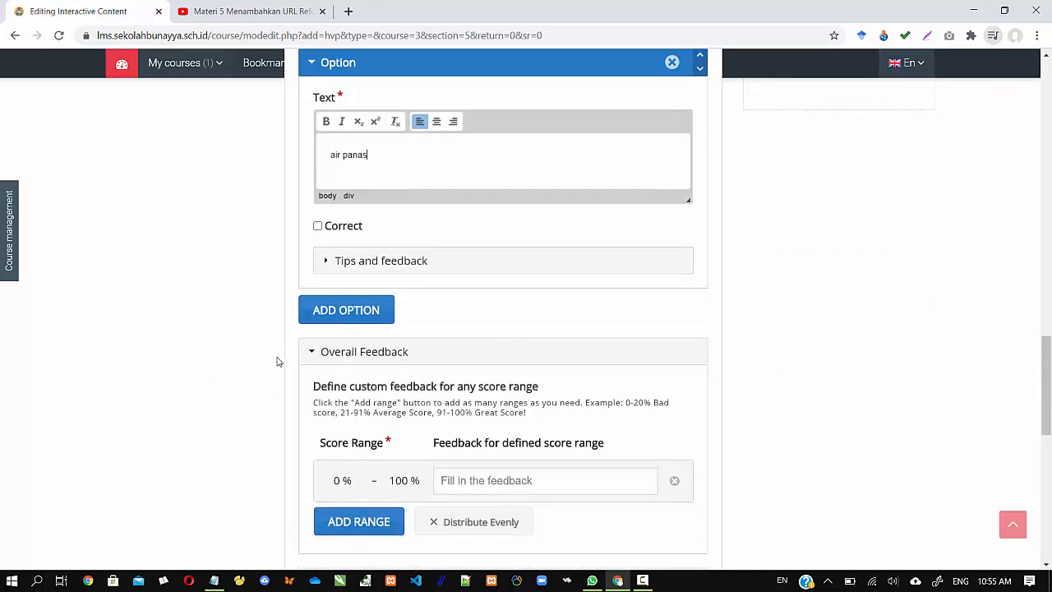
Add a third answer option to the Multiple Choice question with the text "batu"
left_click(344, 294)
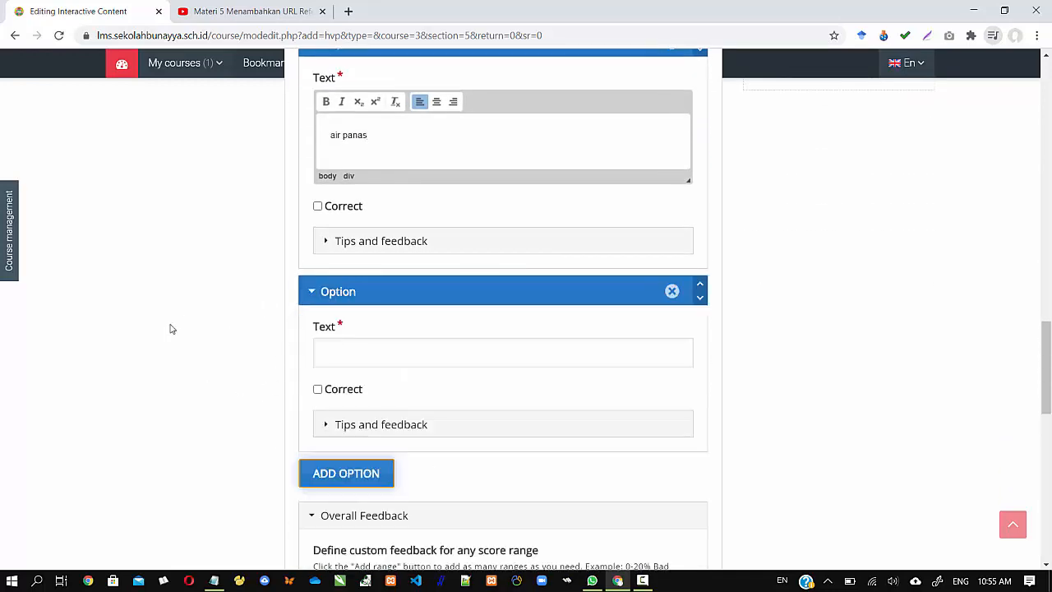
left_click(341, 360)
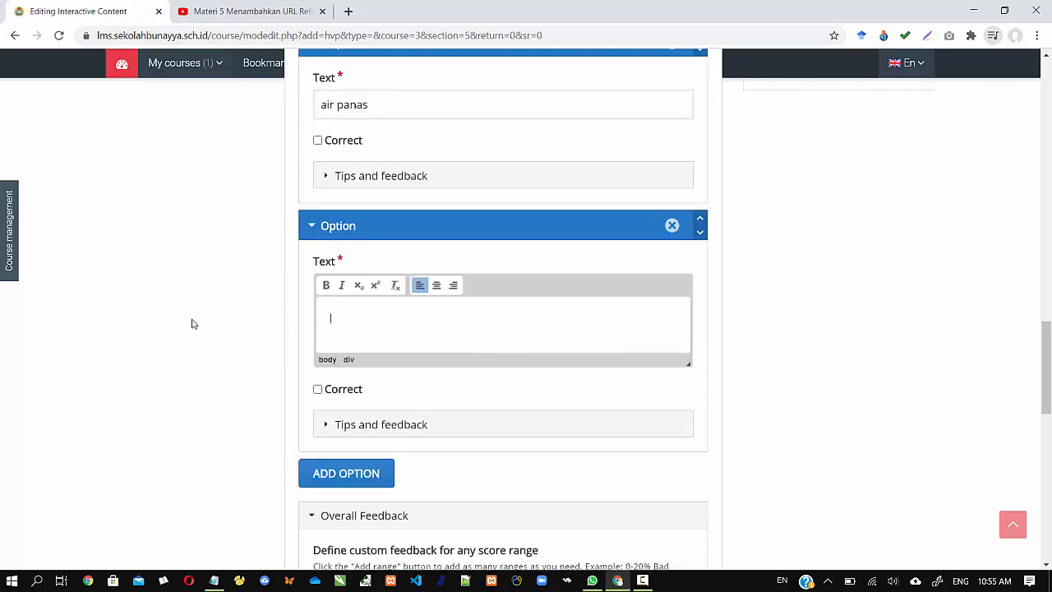
scroll(192, 324, "up", 1)
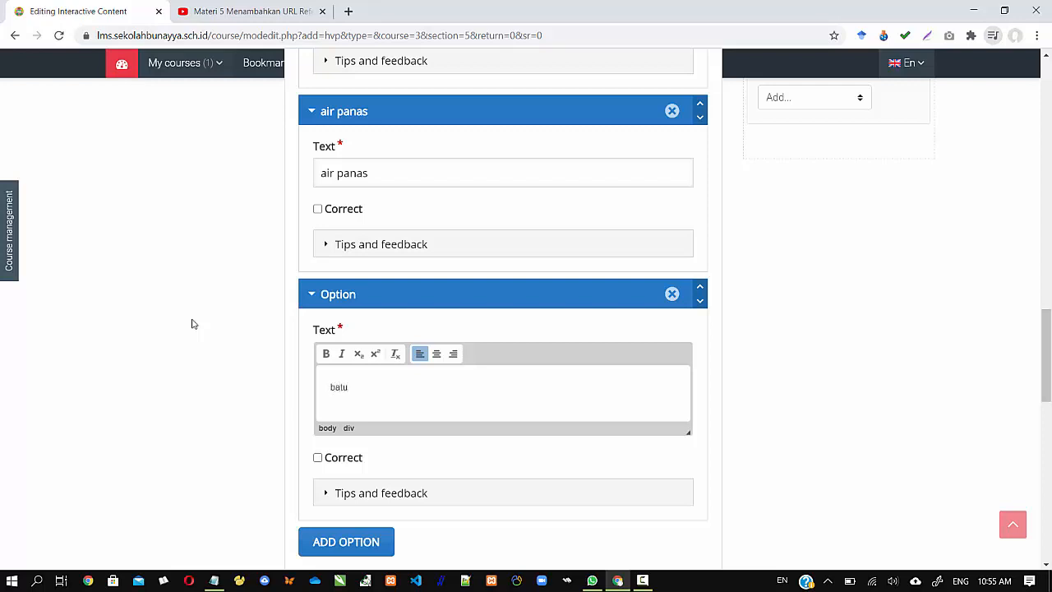
type("bala")
Review the External URL question's settings and finish the interaction to return to the video timeline
scroll(178, 404, "down", 6)
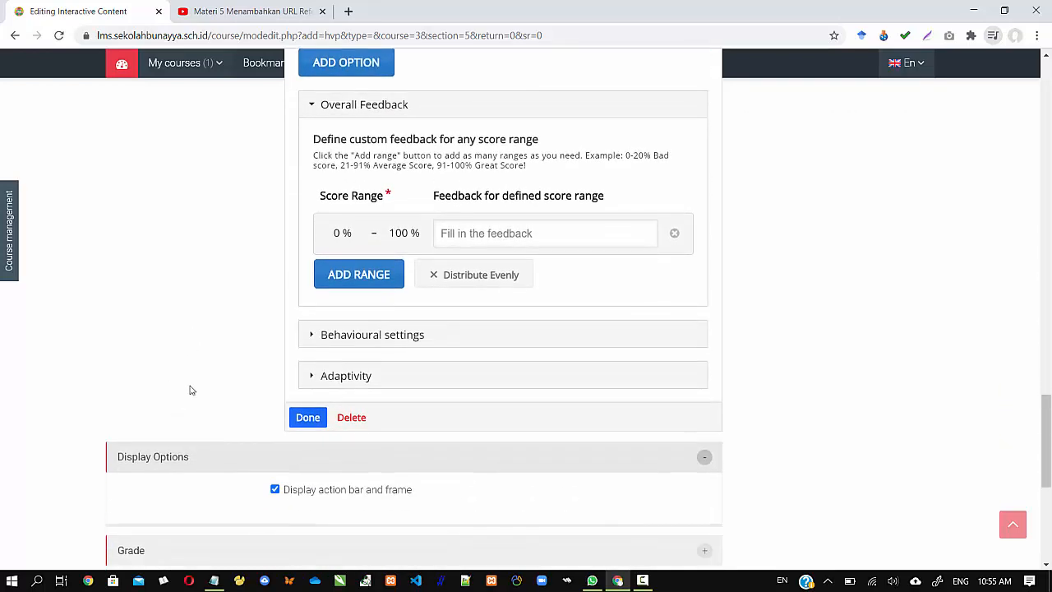
scroll(185, 296, "up", 12)
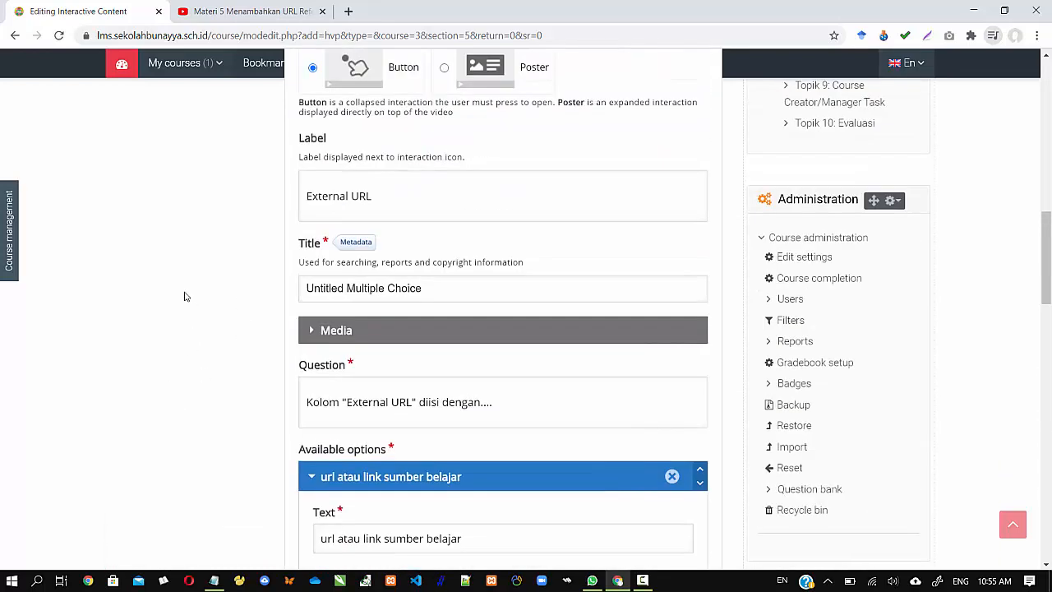
scroll(185, 296, "up", 4)
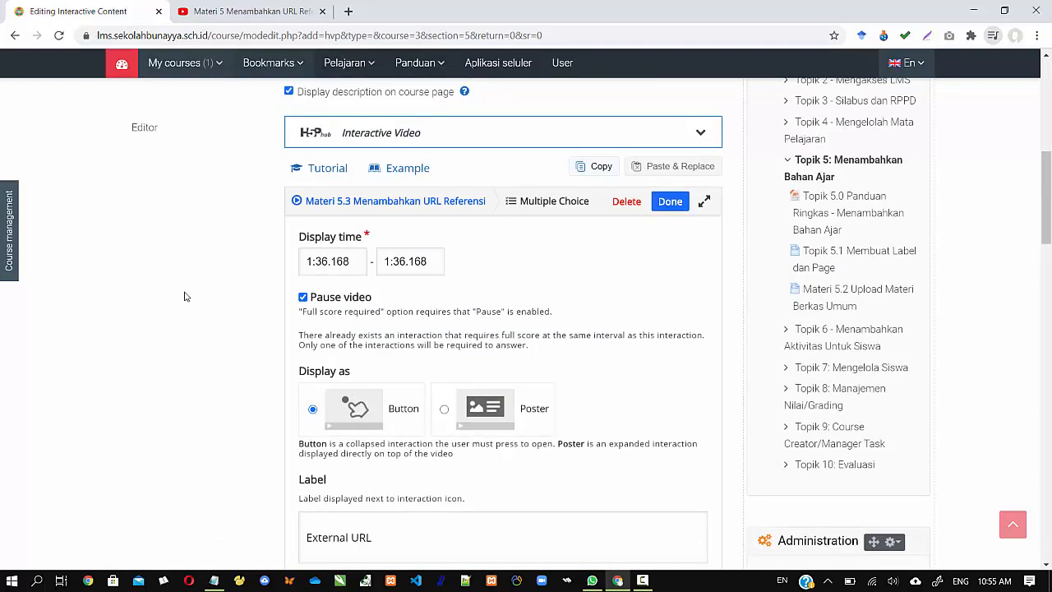
scroll(185, 296, "down", 17)
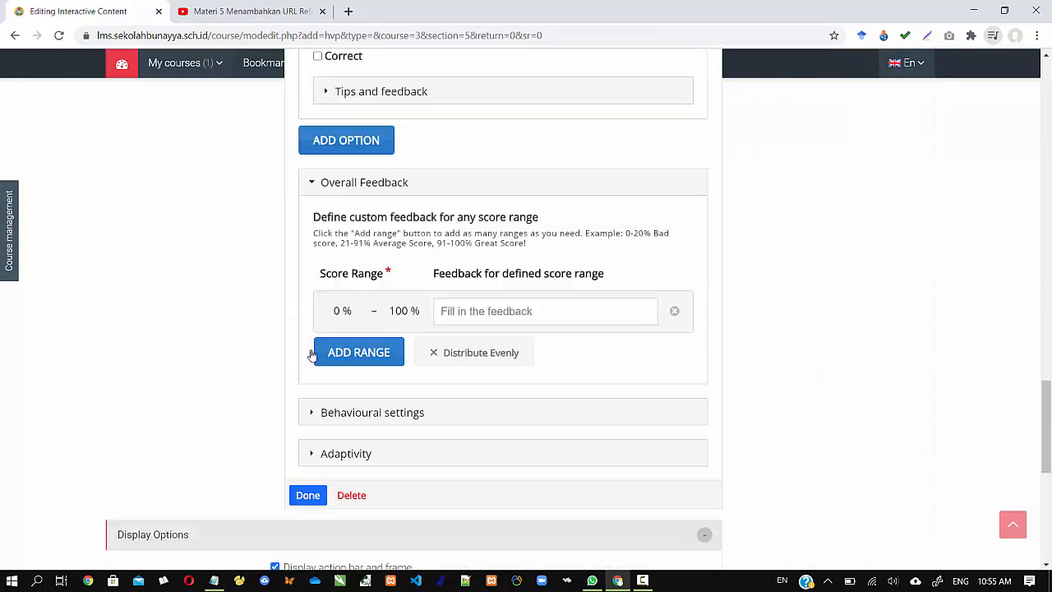
scroll(312, 355, "down", 1)
left_click(306, 418)
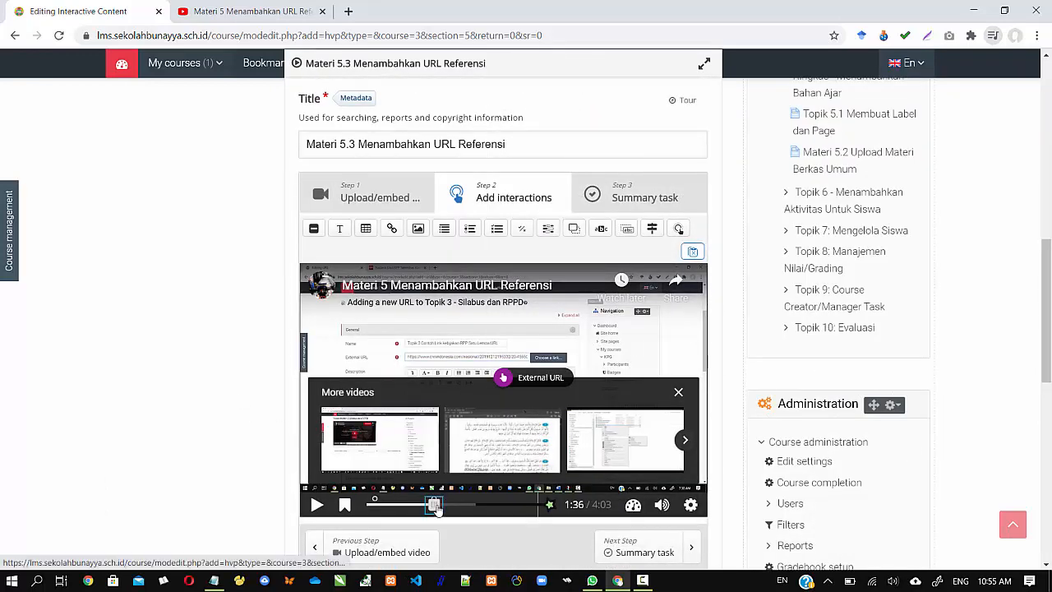
Advance the video to 3:24, where the Appearance display options are shown, and pause it there
left_click_drag(436, 507, 494, 508)
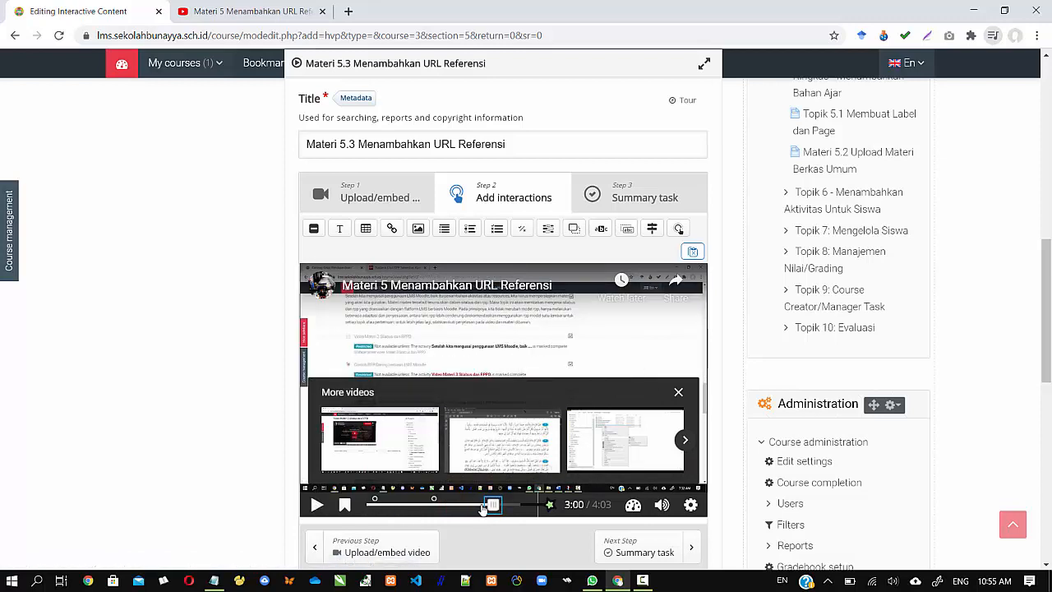
left_click(316, 508)
scroll(191, 445, "down", 1)
scroll(191, 444, "down", 3)
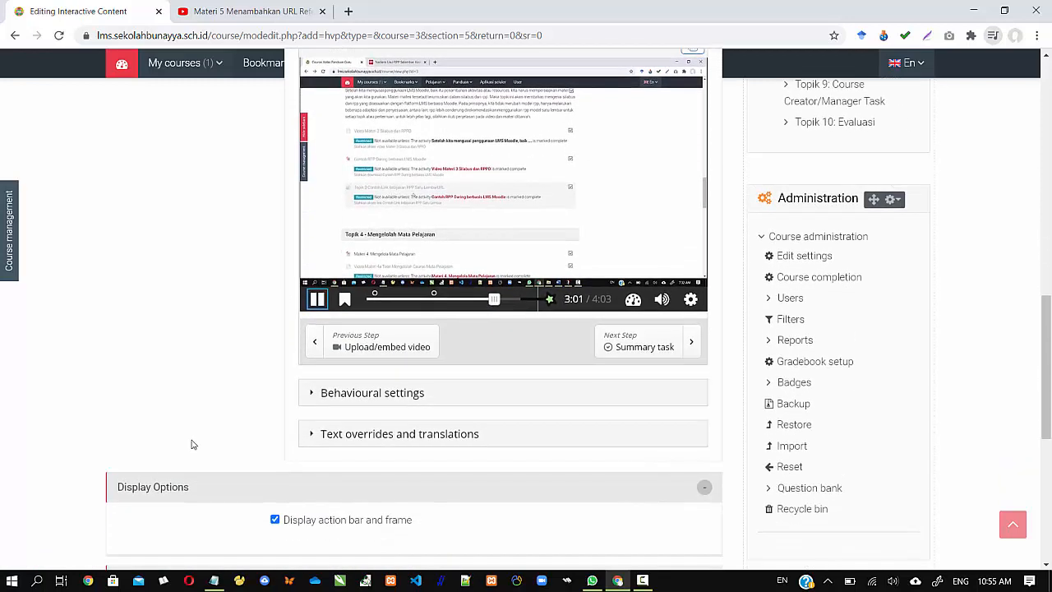
left_click_drag(496, 301, 508, 302)
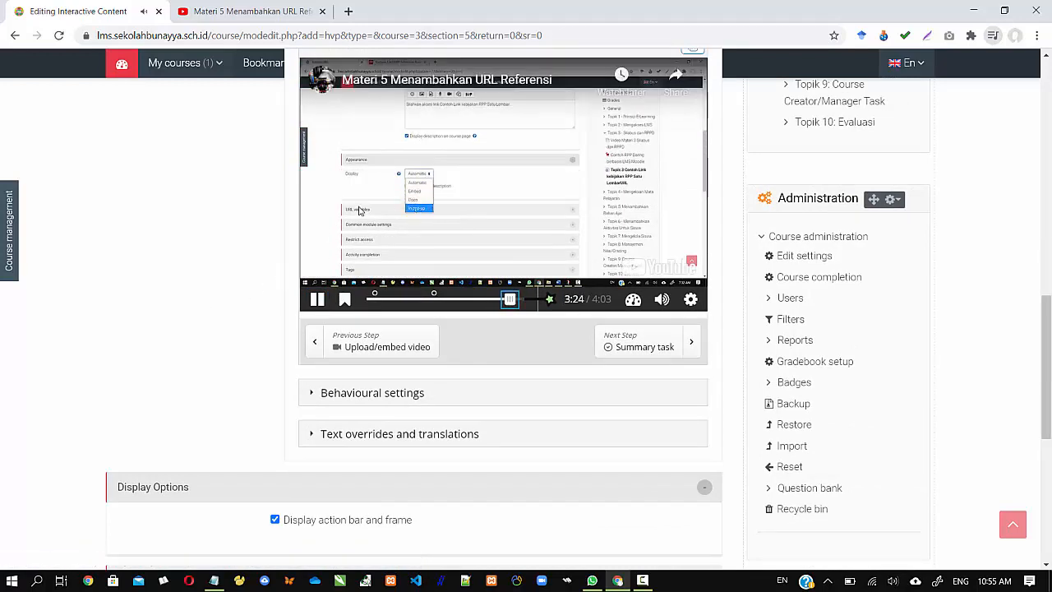
left_click(510, 299)
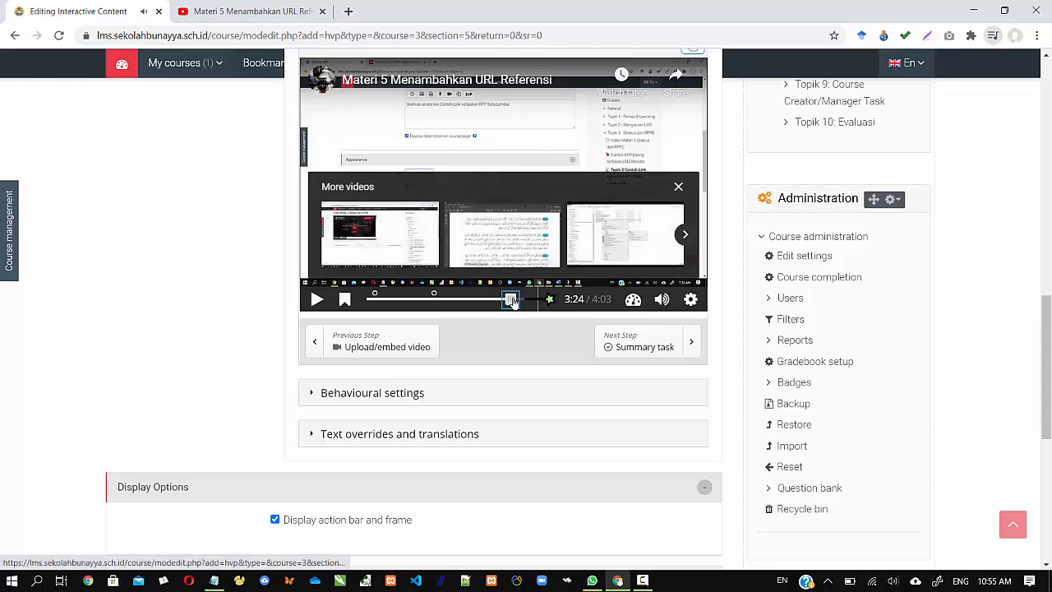
key("Left")
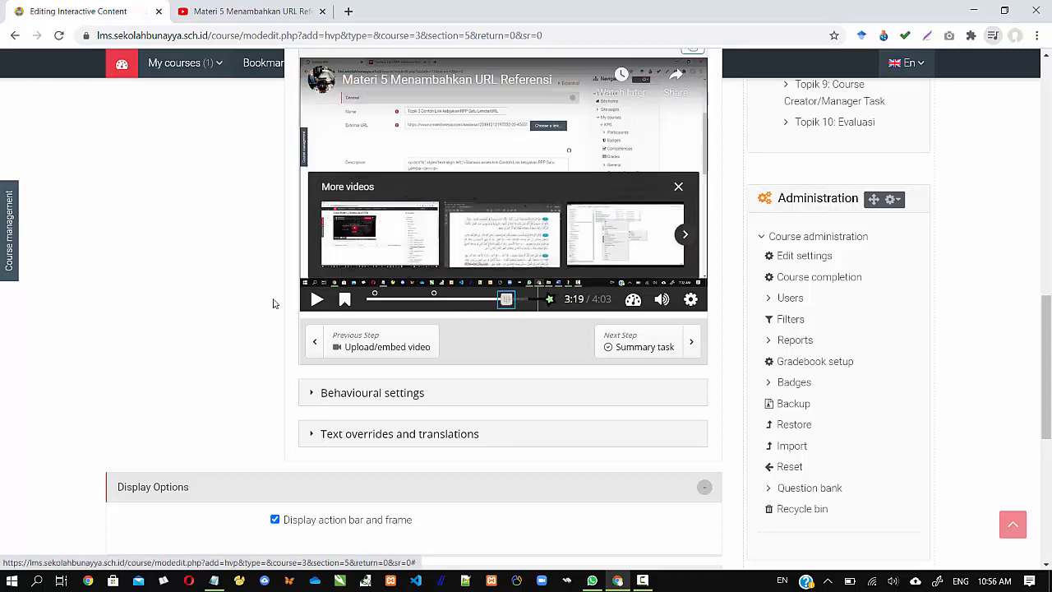
left_click(315, 301)
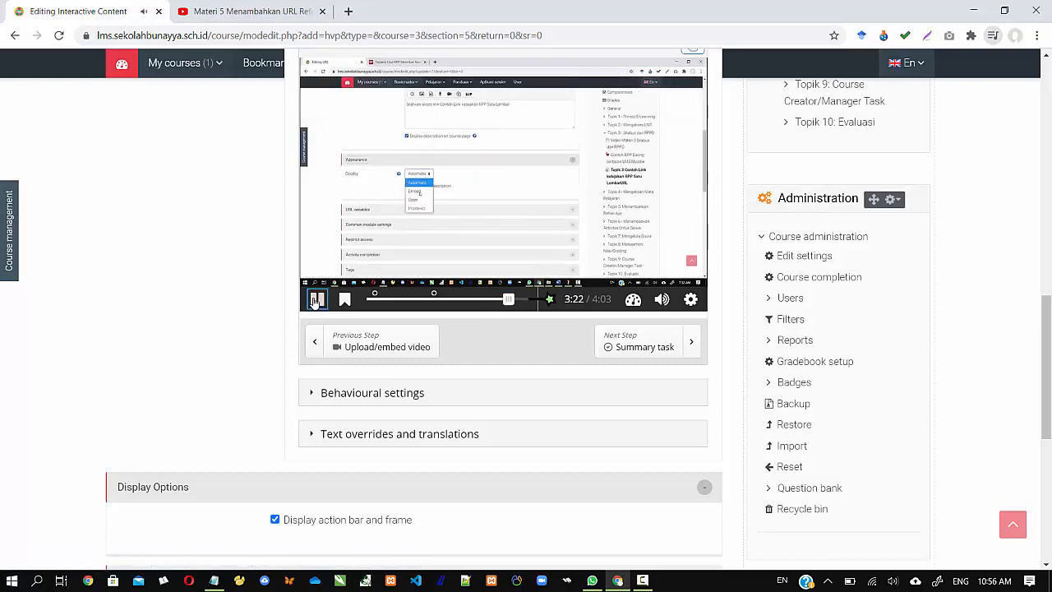
left_click(316, 301)
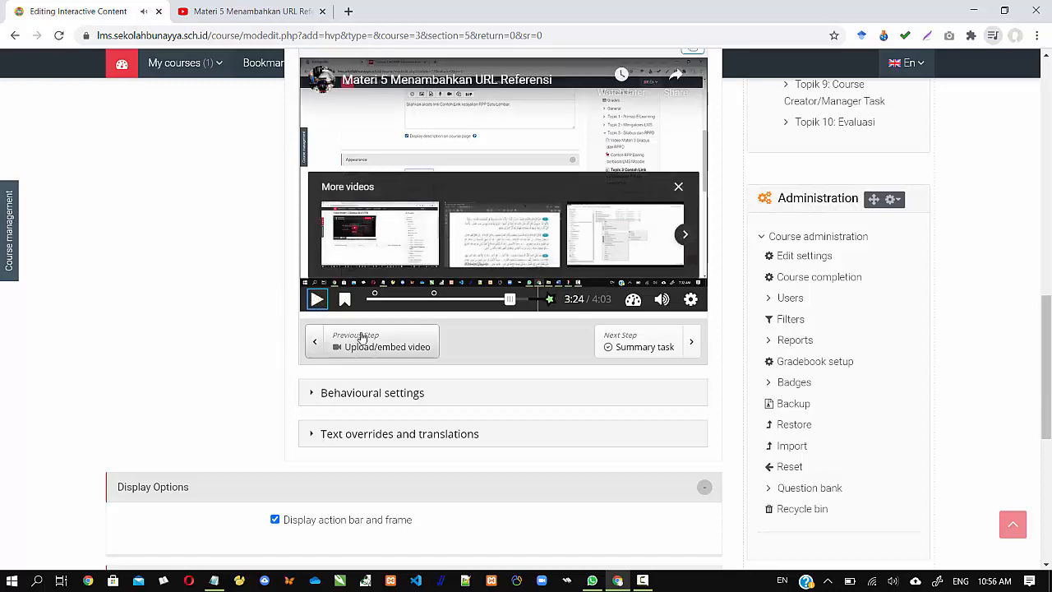
Insert a Multiple Choice interaction at the current video position and enter "Fungsi Apperance" as its label
scroll(146, 313, "up", 2)
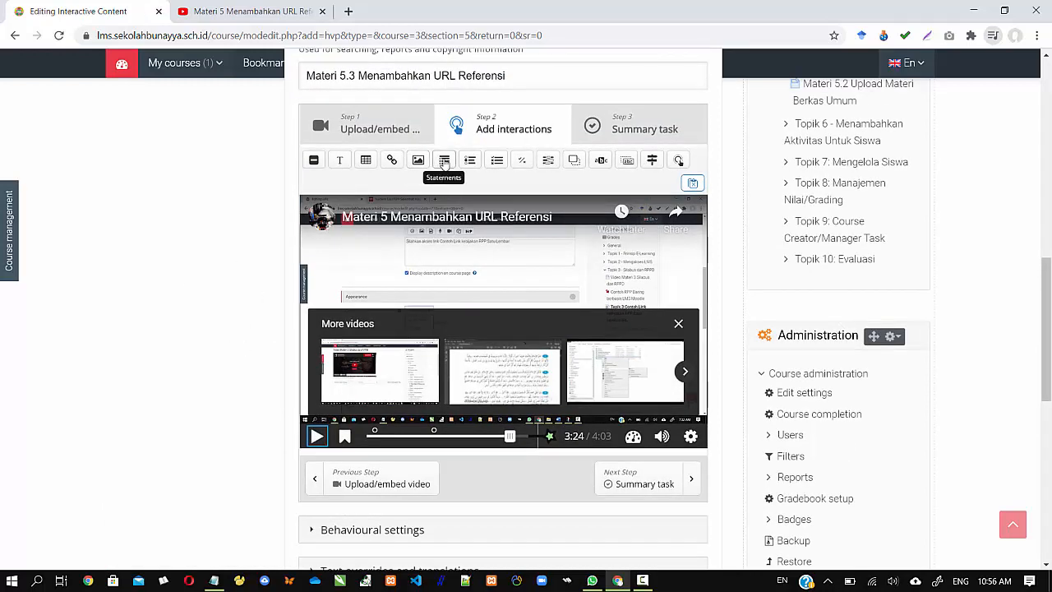
left_click(496, 163)
scroll(220, 331, "down", 1)
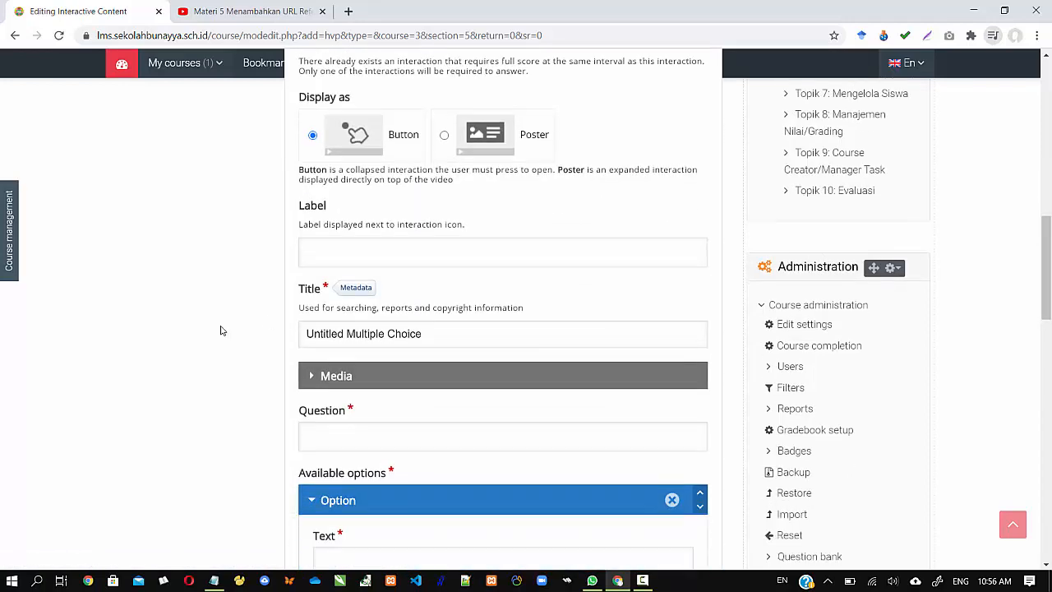
scroll(224, 288, "up", 1)
scroll(230, 287, "down", 1)
left_click(322, 251)
type("Fun")
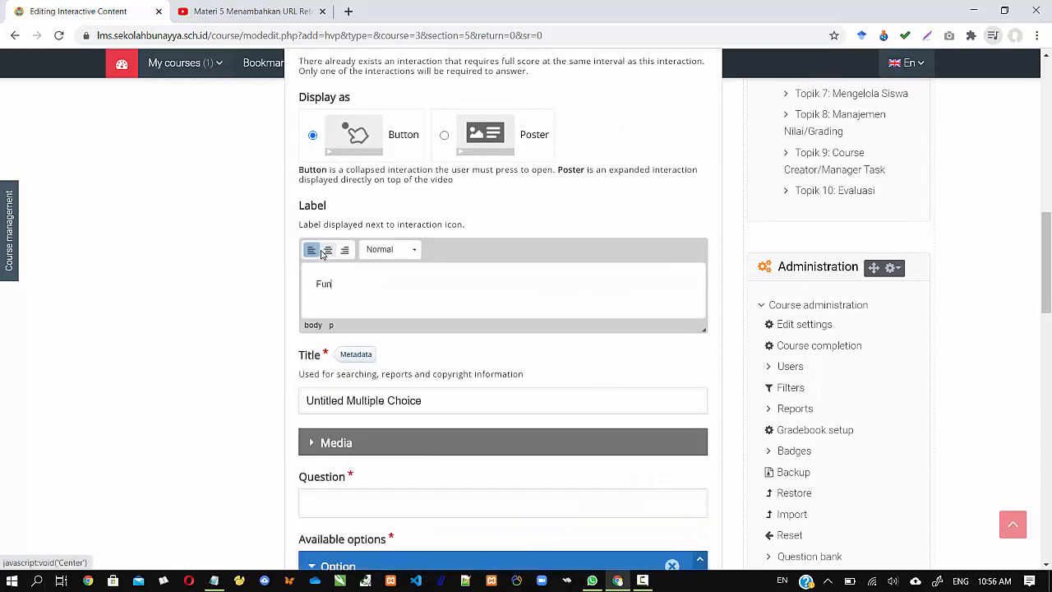
type("gsi Apperance")
Extend the interaction's label to "Fungsi Apperance Pop UP adalah...."
scroll(325, 252, "up", 4)
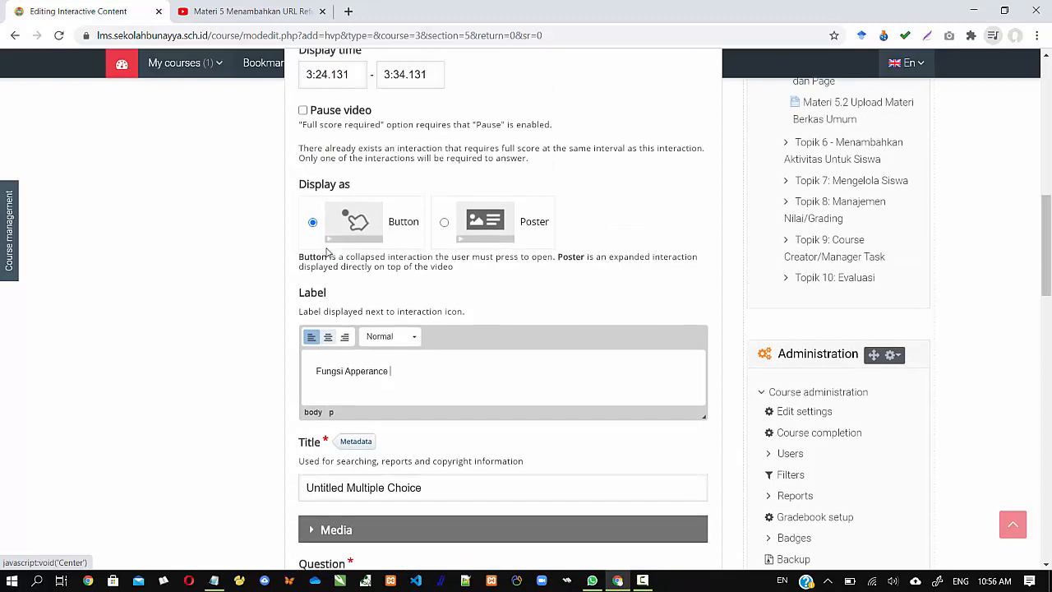
scroll(329, 277, "down", 6)
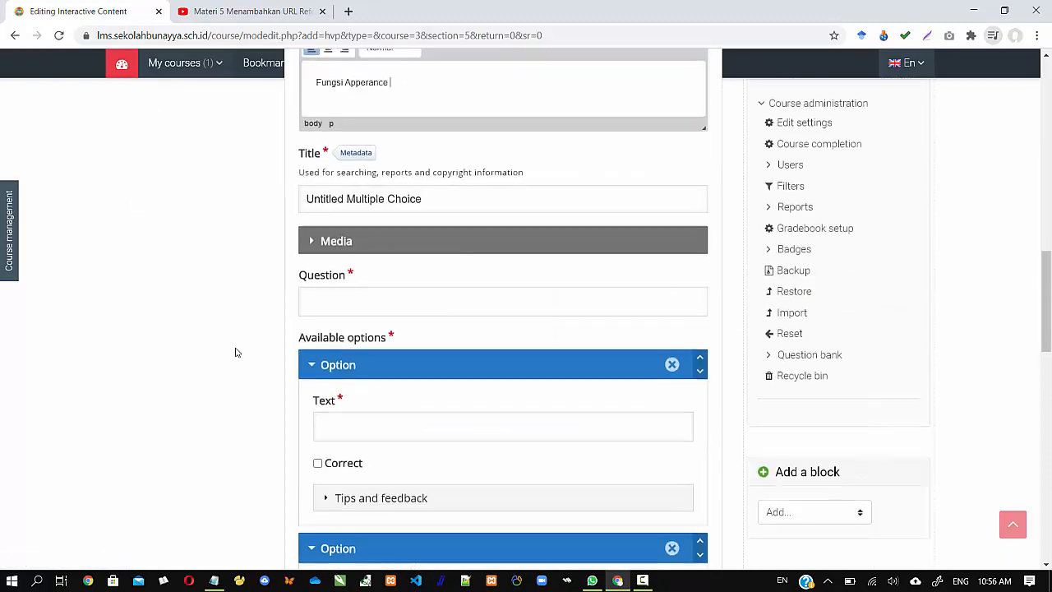
scroll(236, 352, "up", 3)
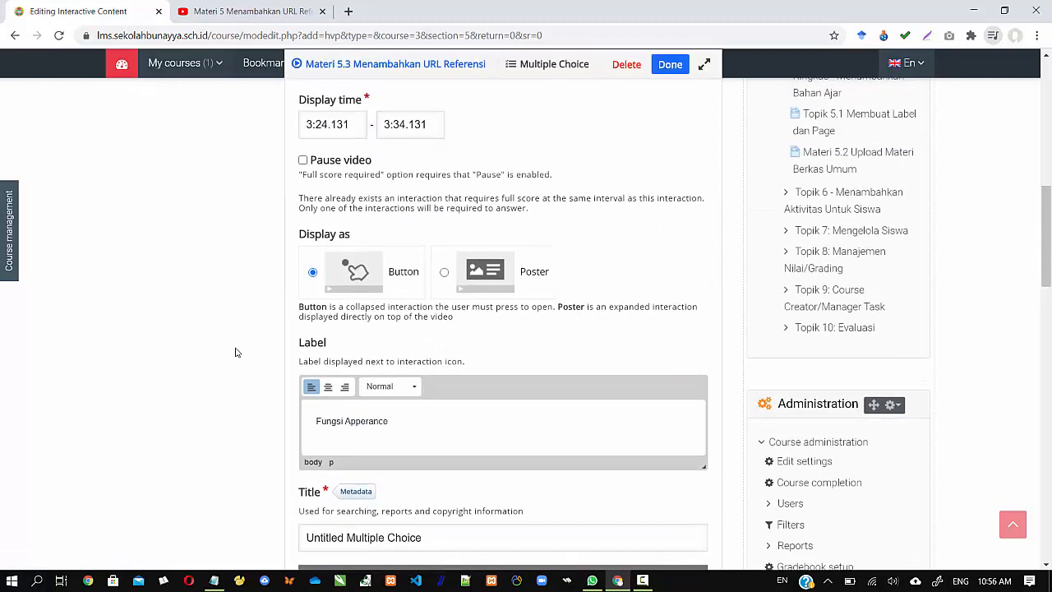
type("Pop UP")
scroll(235, 353, "up", 4)
scroll(235, 353, "down", 4)
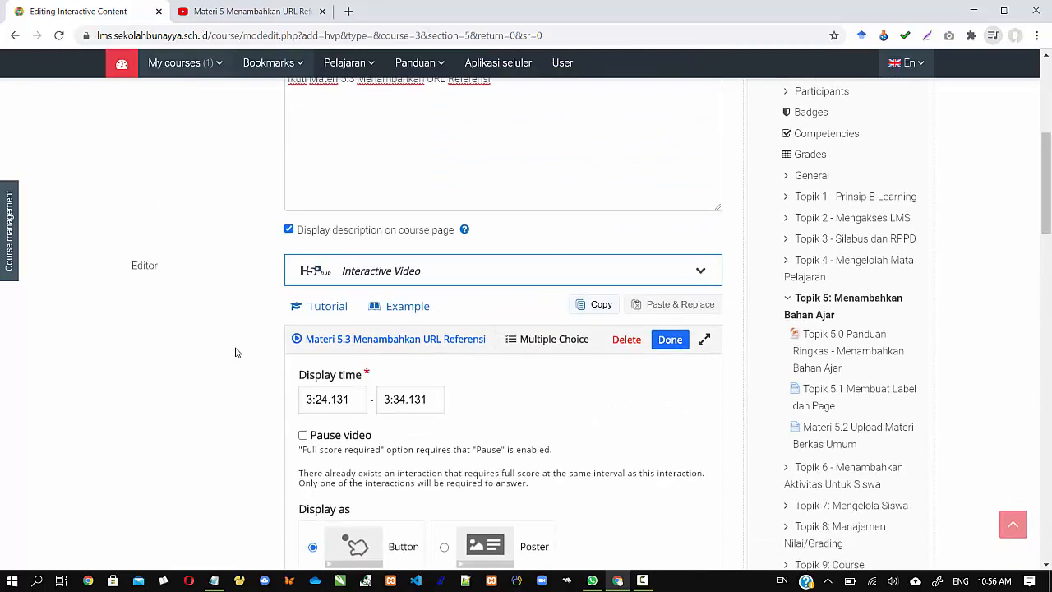
scroll(235, 354, "down", 10)
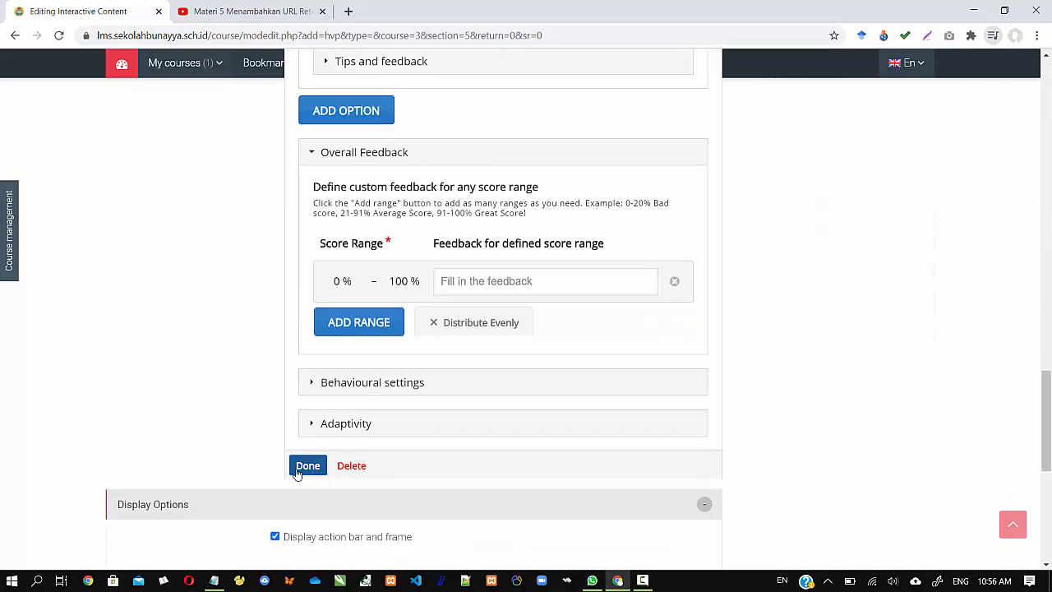
scroll(306, 472, "up", 8)
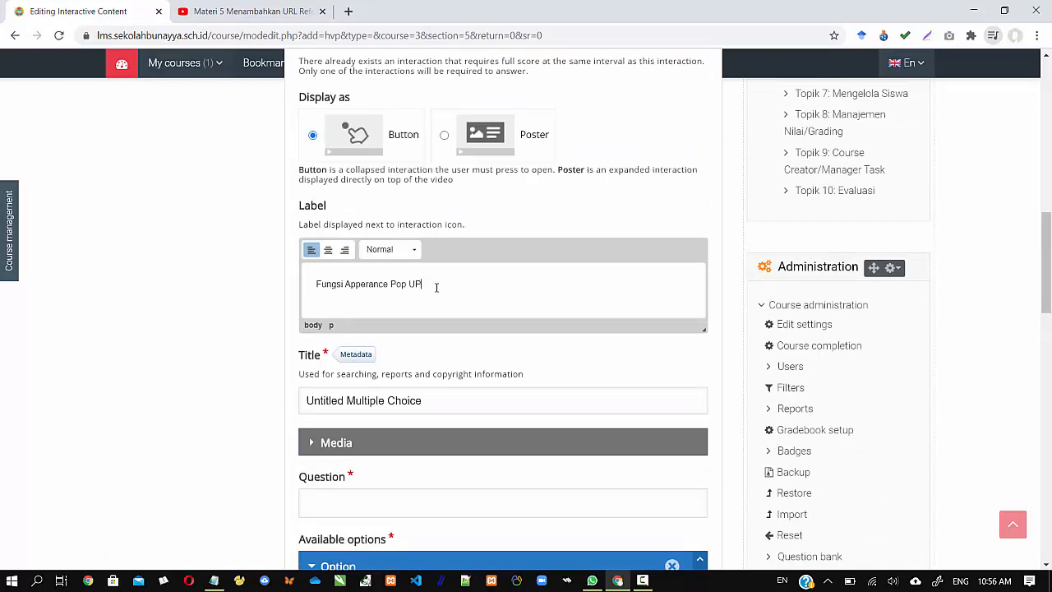
type("adalah....")
scroll(242, 340, "down", 3)
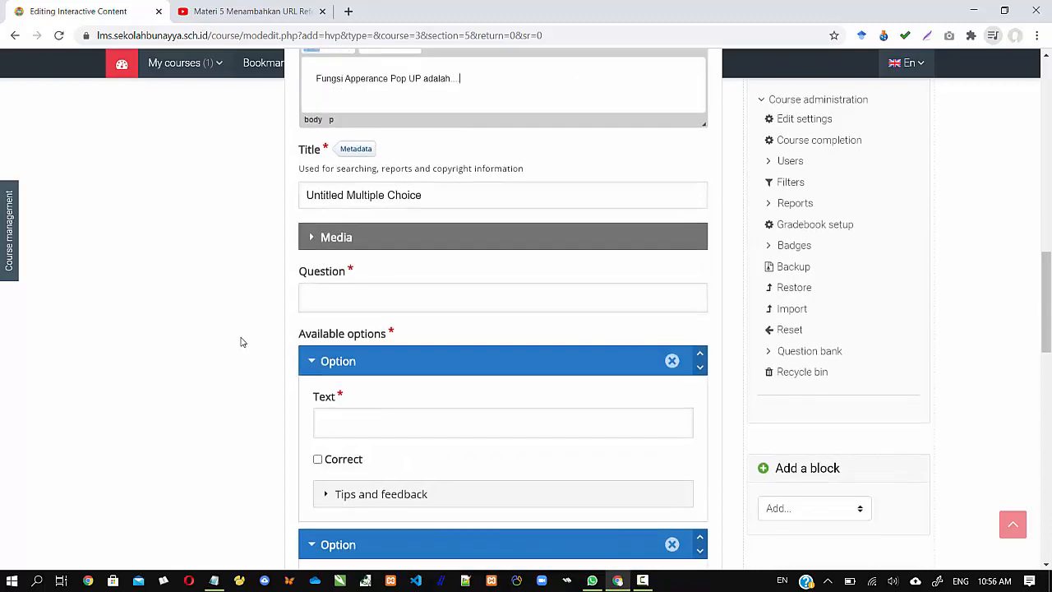
Reword the interaction's label to "Fungsi Pop UP pada Apperance"
scroll(242, 341, "up", 1)
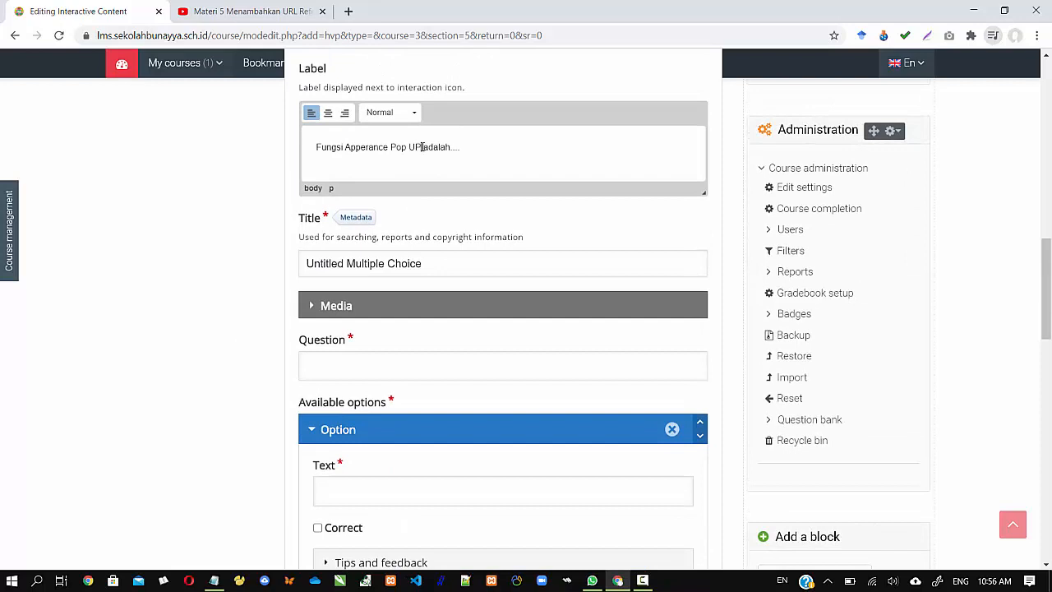
left_click_drag(422, 147, 467, 146)
key("BackSpace")
left_click_drag(388, 148, 433, 147)
key("BackSpace")
left_click(346, 148)
type("Pop UP pada Apperance")
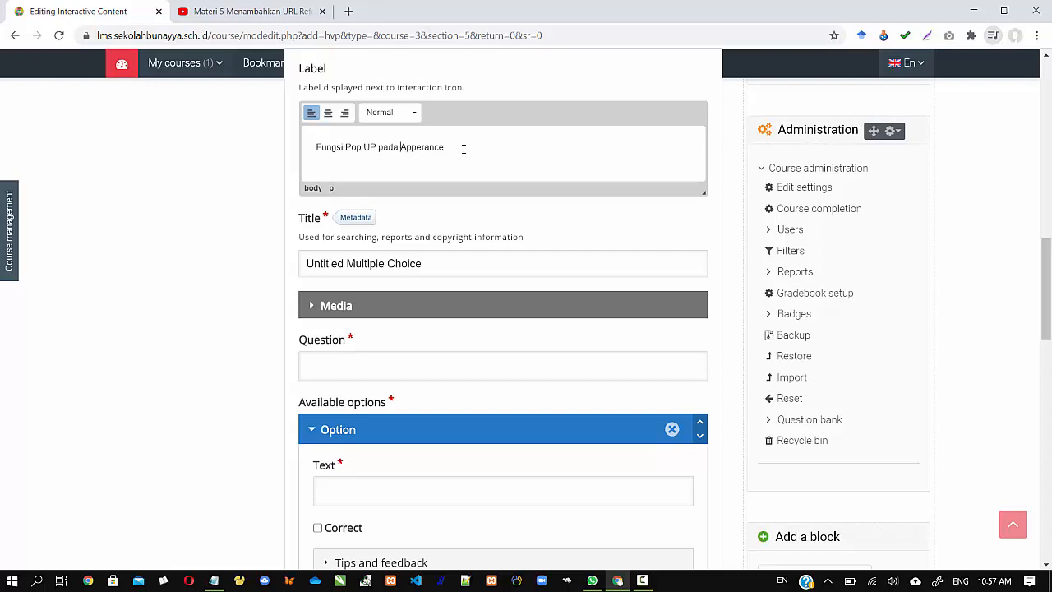
Copy the label text into the question and complete it as "Fungsi Pop UP pada Apperance adalah...."
scroll(266, 296, "down", 1)
scroll(407, 111, "up", 1)
left_click_drag(459, 141, 305, 145)
key("ctrl+c")
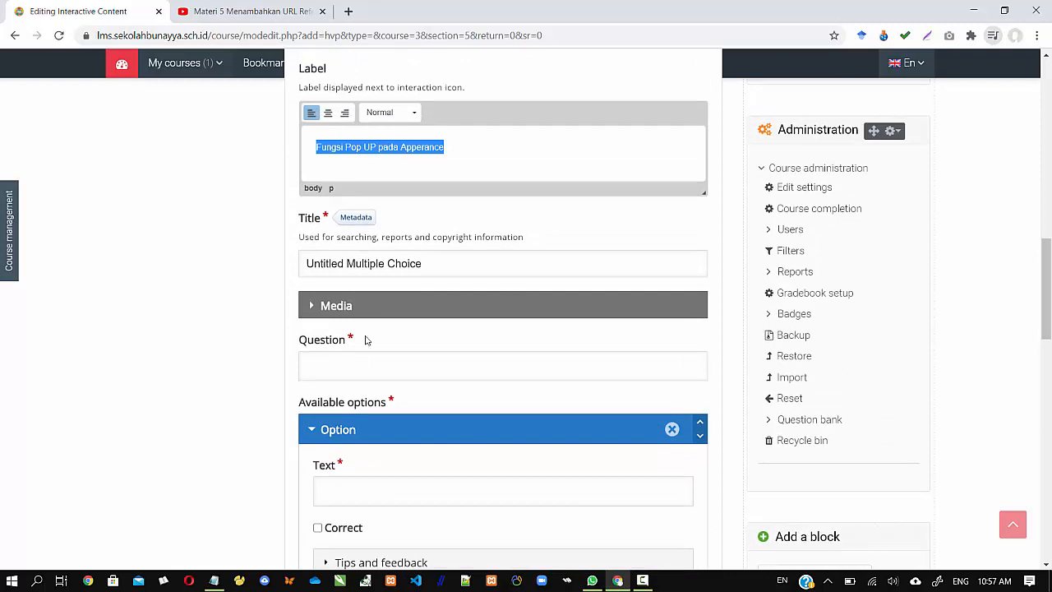
left_click(339, 364)
key("ctrl+v")
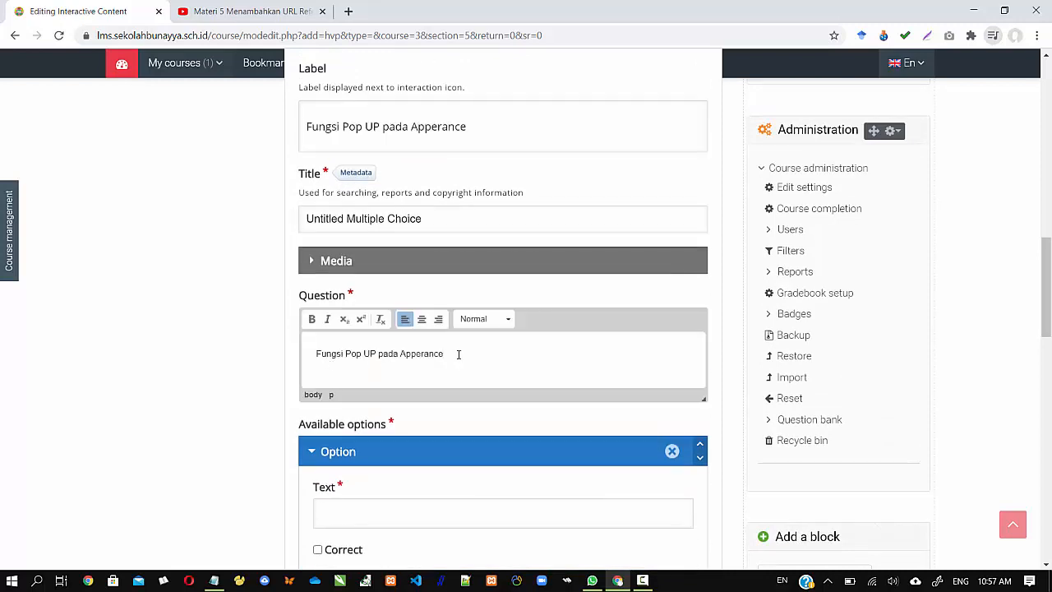
type("adalah....")
Mark the first answer option as correct and enter its text as "Untuk membuka link di tab browser baru."
scroll(458, 354, "down", 3)
left_click(319, 344)
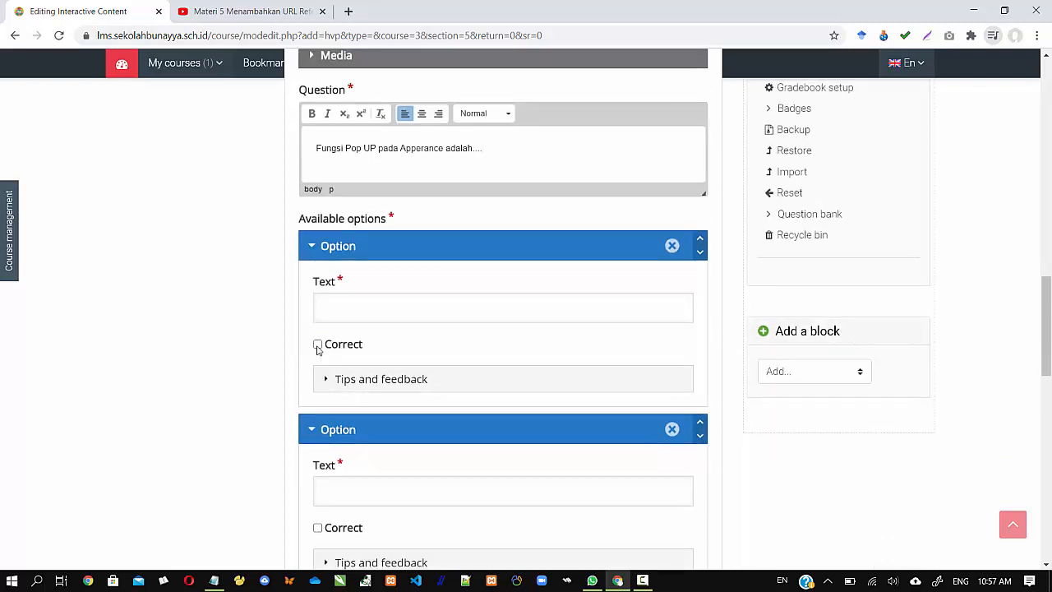
left_click(345, 307)
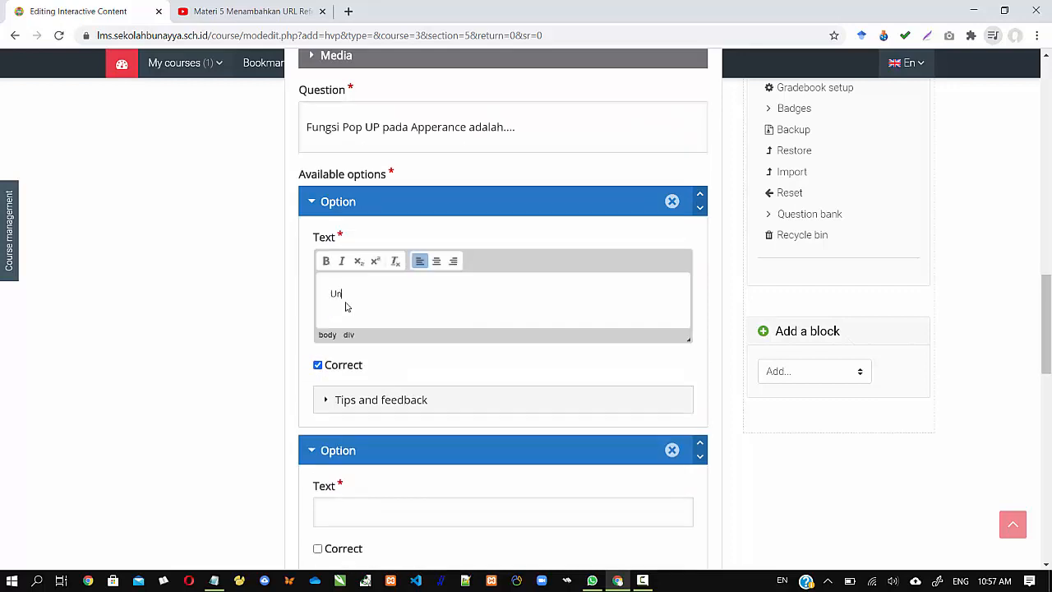
type("Untuk membuka link di")
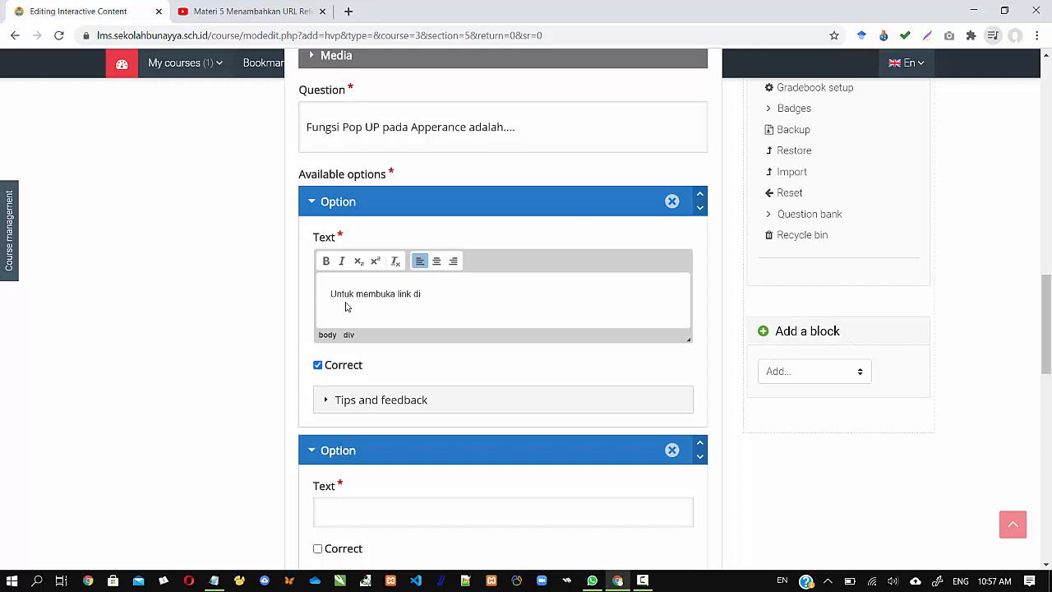
type(" tab browser baru.")
Enter "Untuk mempercepat koneksi internet..." as the text of the second answer option
scroll(345, 306, "down", 2)
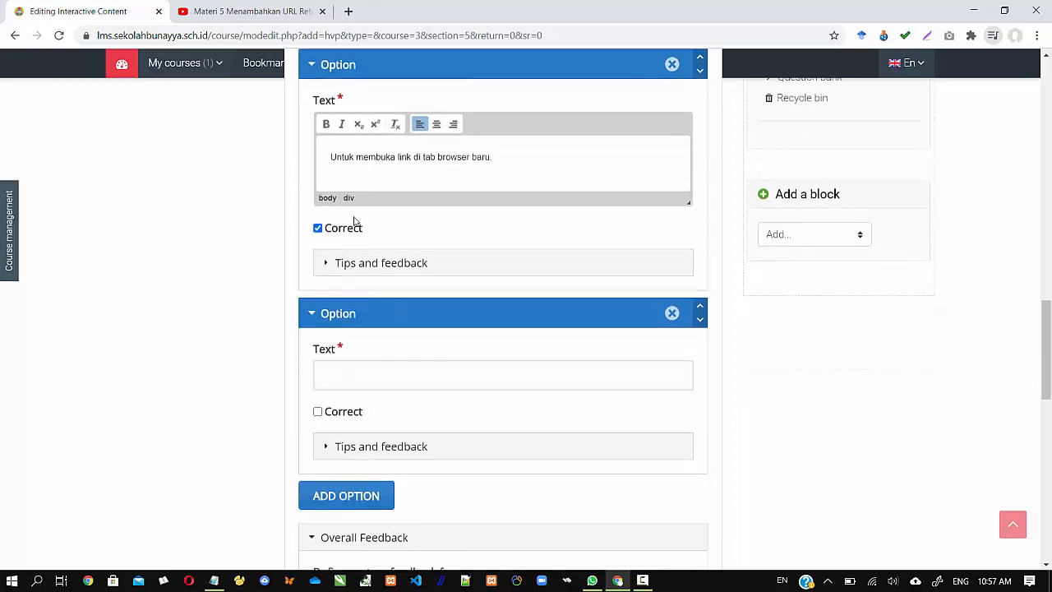
left_click(353, 380)
scroll(215, 373, "up", 3)
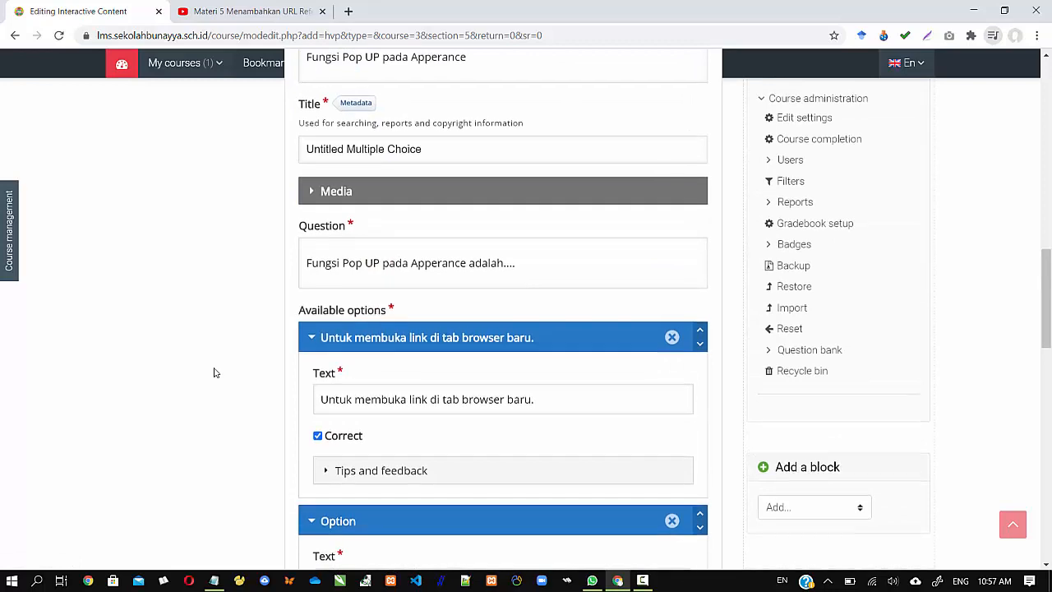
scroll(214, 372, "down", 3)
type("Untu")
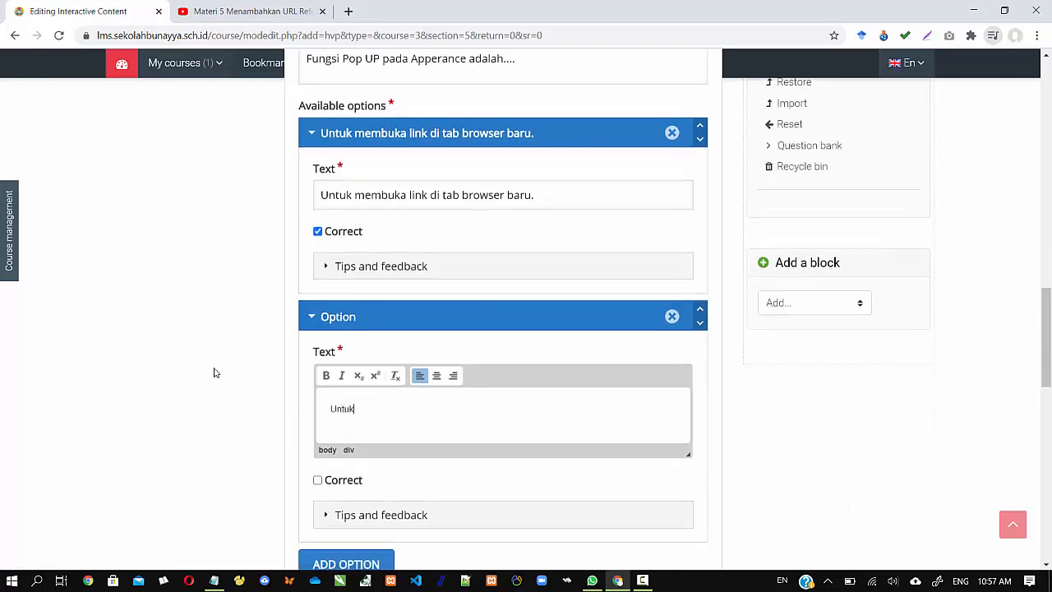
type("k mempercepat koneksi")
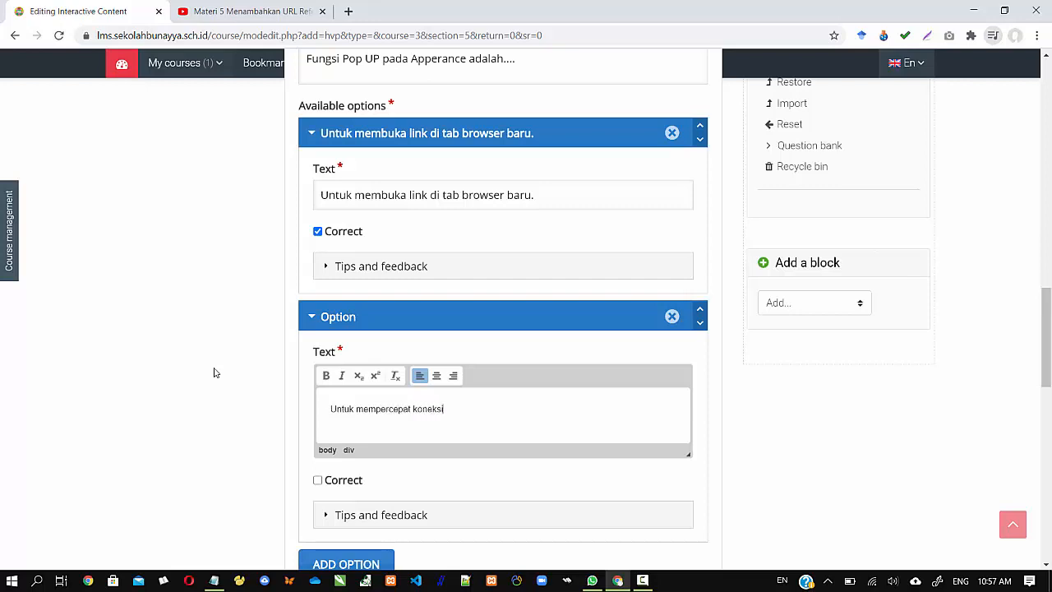
type(" internet....")
Add a third answer option with the text "untuk memperbaiki jalan aspal."
scroll(213, 373, "down", 2)
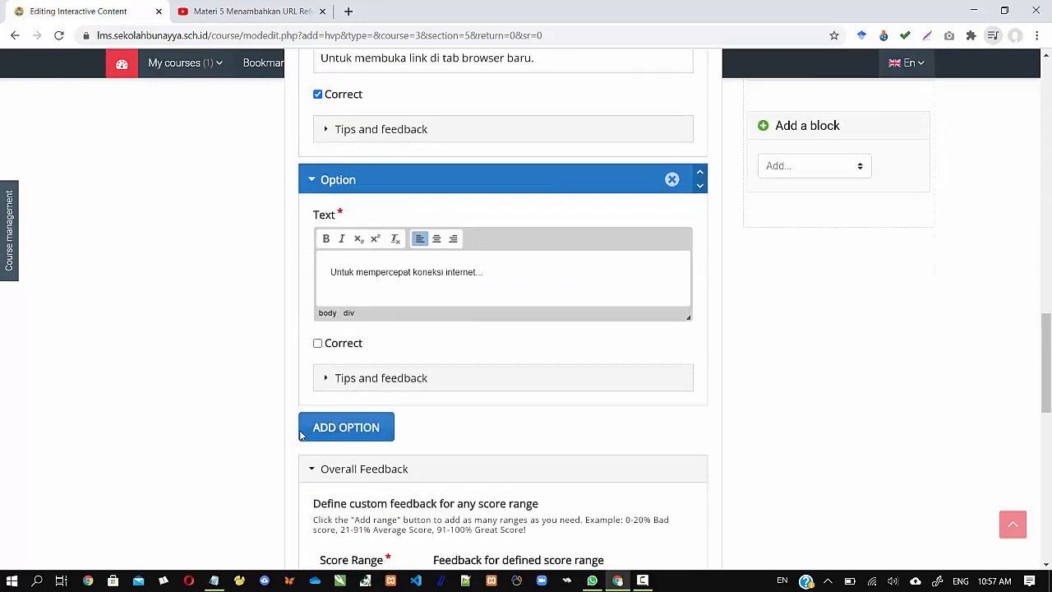
scroll(320, 430, "down", 2)
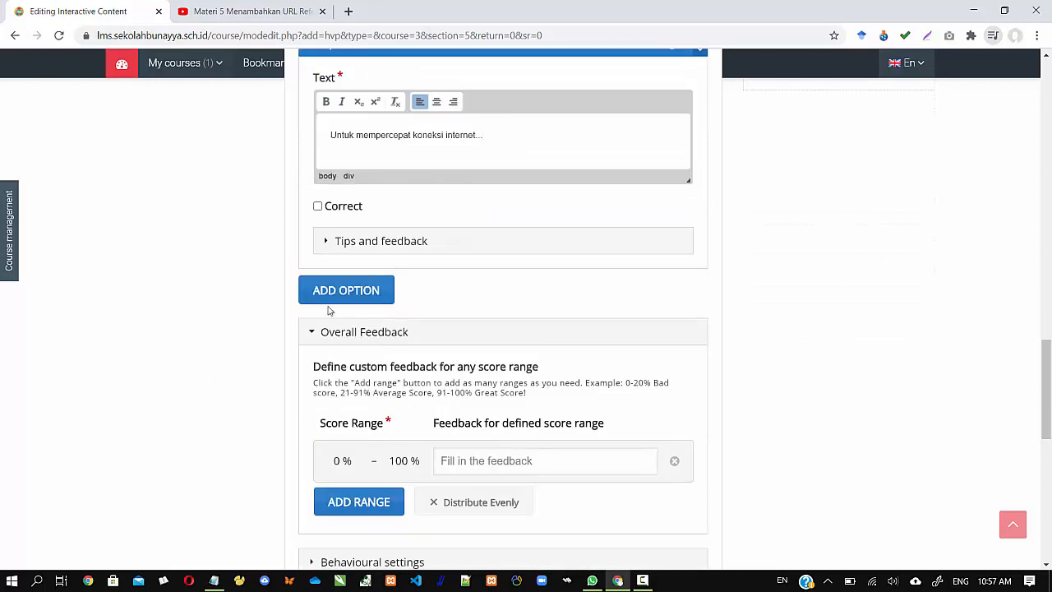
left_click(337, 299)
left_click(353, 359)
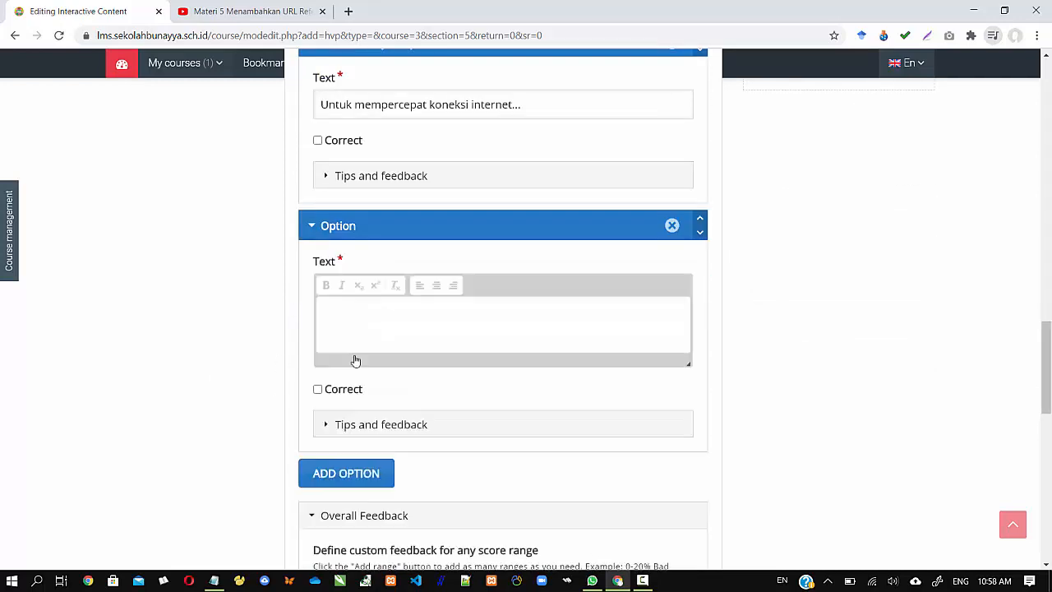
type("untuk")
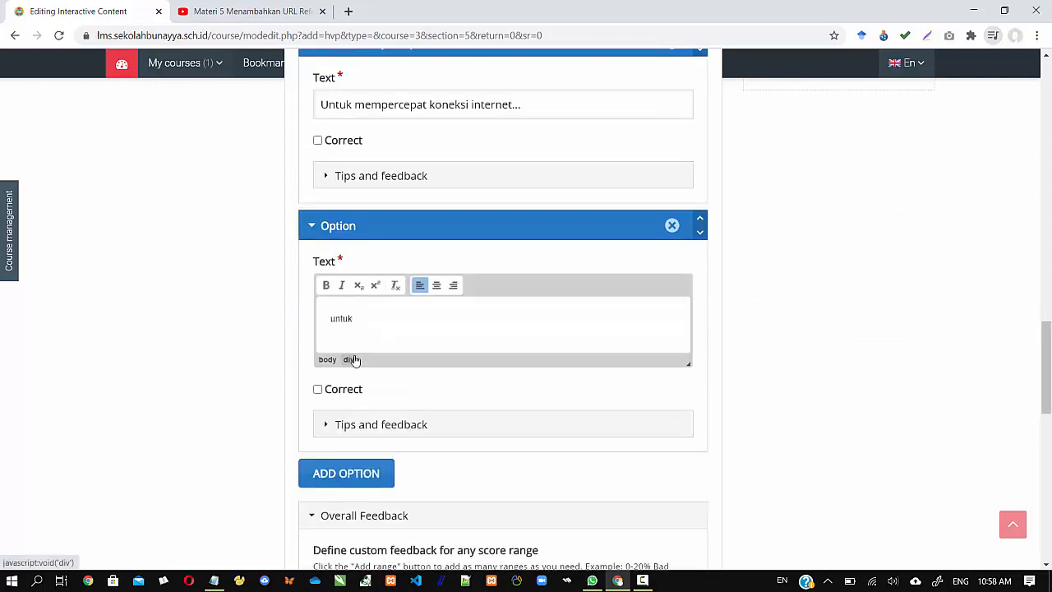
key("BackSpace")
key("BackSpace")
key("BackSpace")
type("untuk memperbaiki jalan aspal")
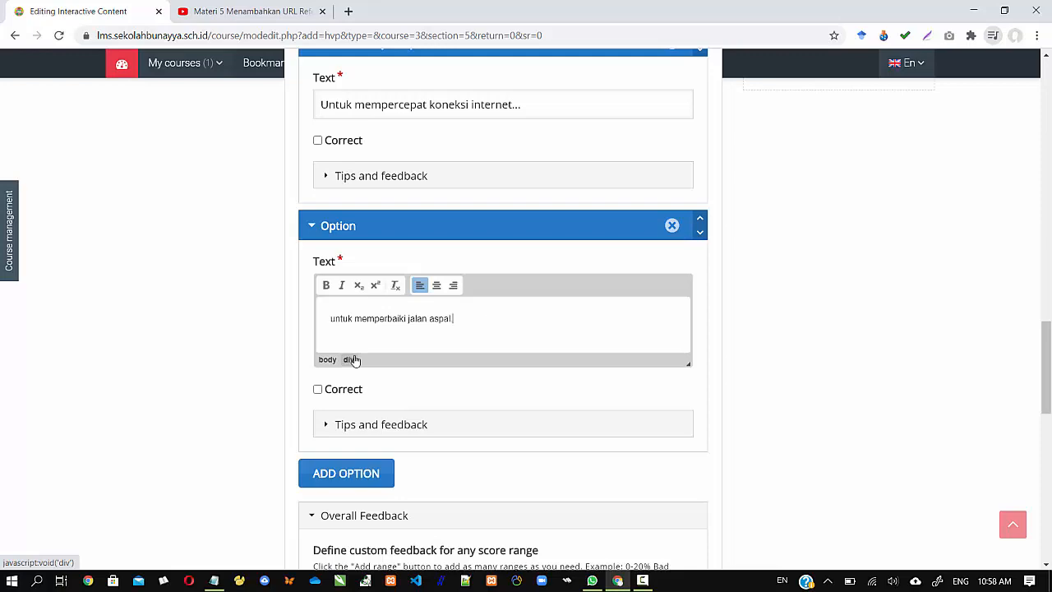
Shorten the ending of the second answer option so it reads "Untuk mempercepat koneksi internet."
scroll(395, 310, "up", 3)
scroll(477, 370, "down", 1)
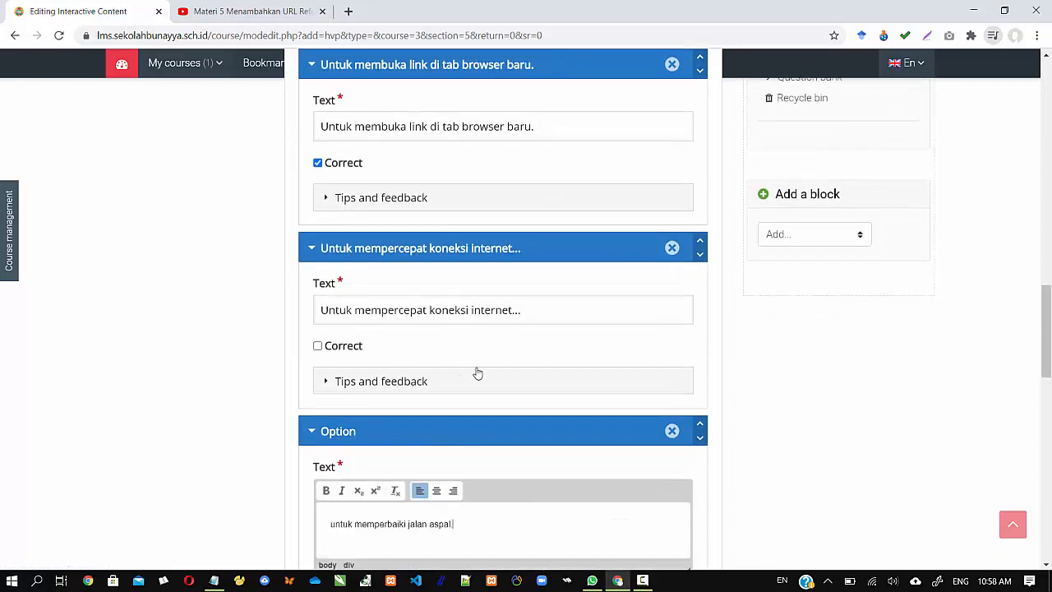
left_click(543, 312)
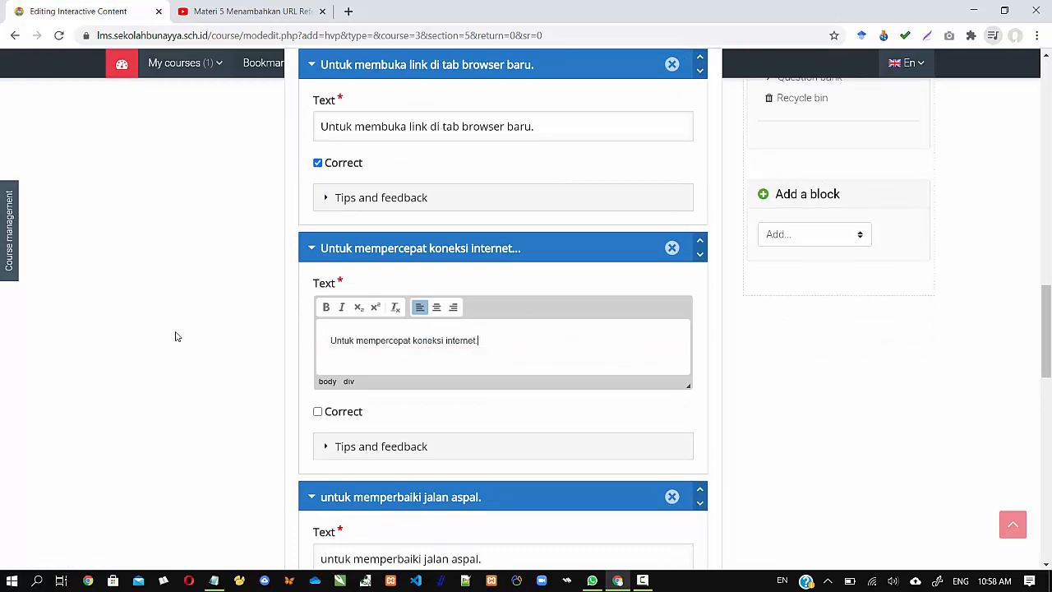
Make the interaction pause the video and set its display end time to the start time, 3:24.131
scroll(214, 336, "up", 5)
scroll(214, 337, "up", 5)
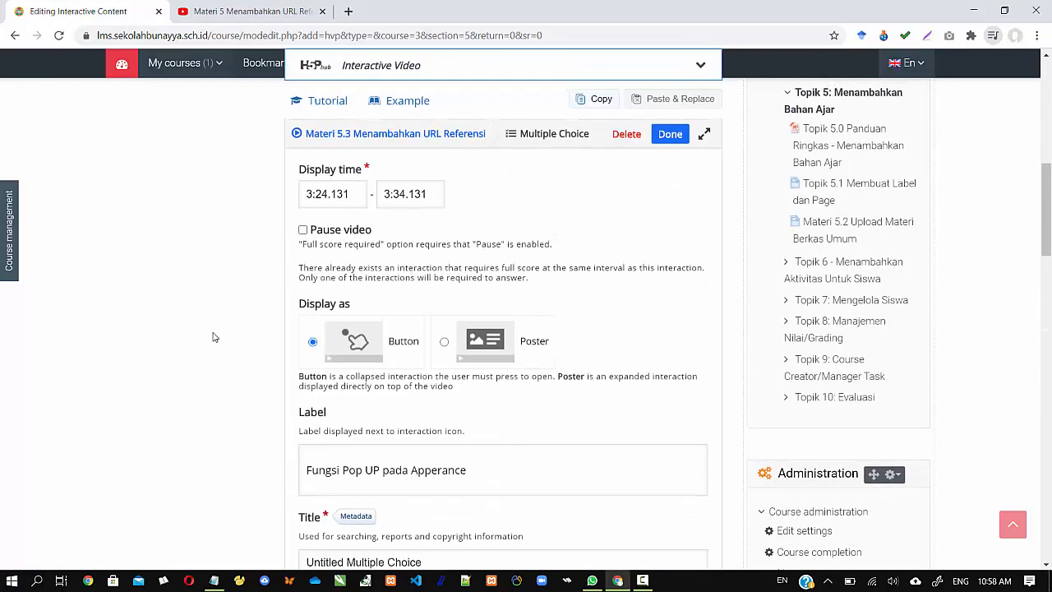
left_click(302, 435)
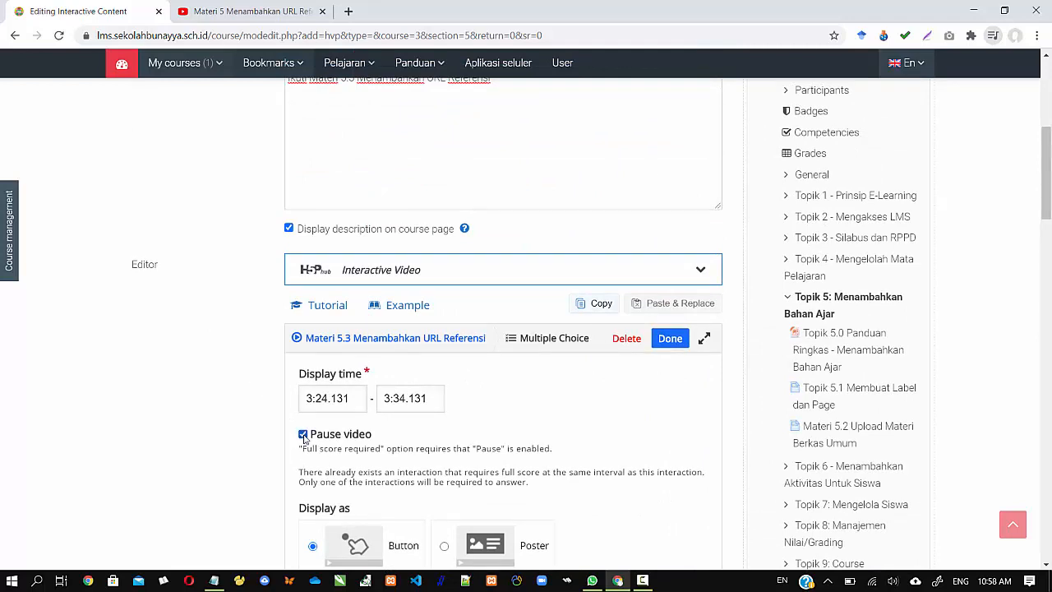
left_click_drag(358, 398, 288, 400)
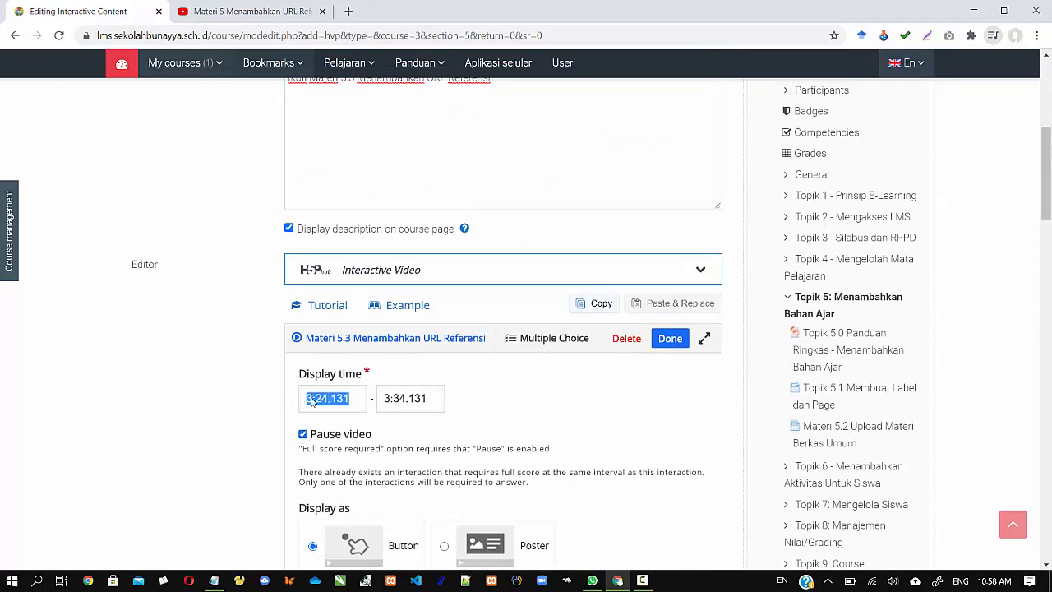
key("ctrl+c")
triple_click(423, 398)
key("ctrl+v")
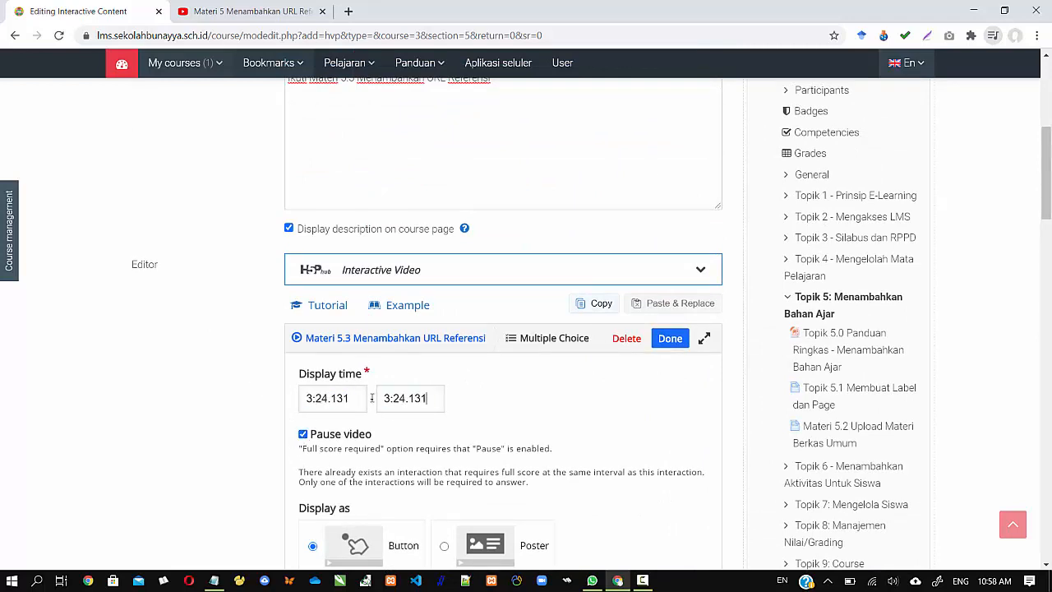
Replace "Untitled" in the question's title with "Pop UP pada Apperance" copied from the label
scroll(232, 422, "down", 10)
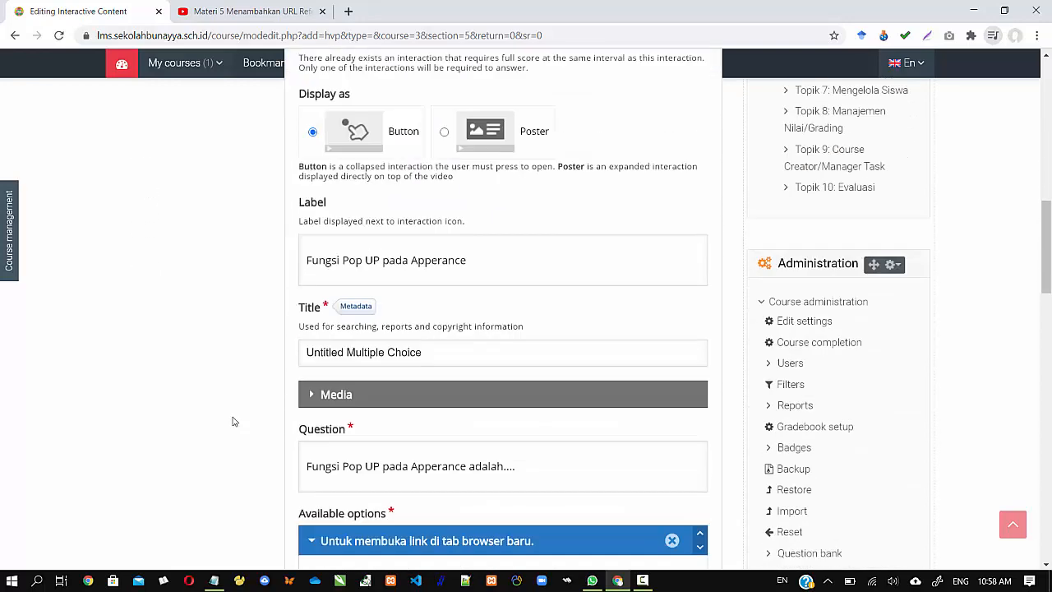
scroll(234, 422, "up", 4)
scroll(233, 422, "up", 1)
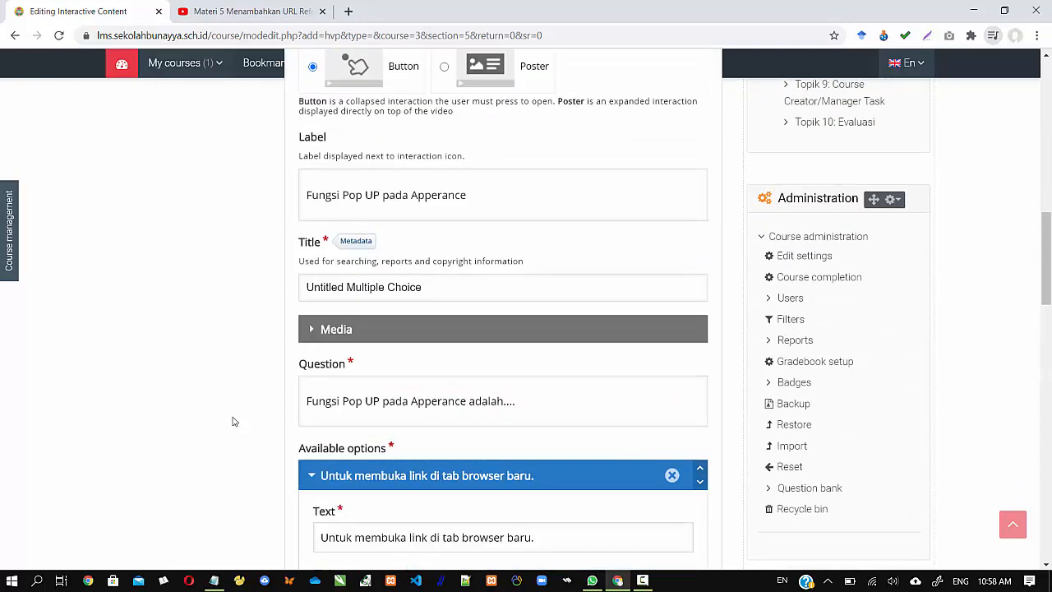
scroll(190, 329, "up", 1)
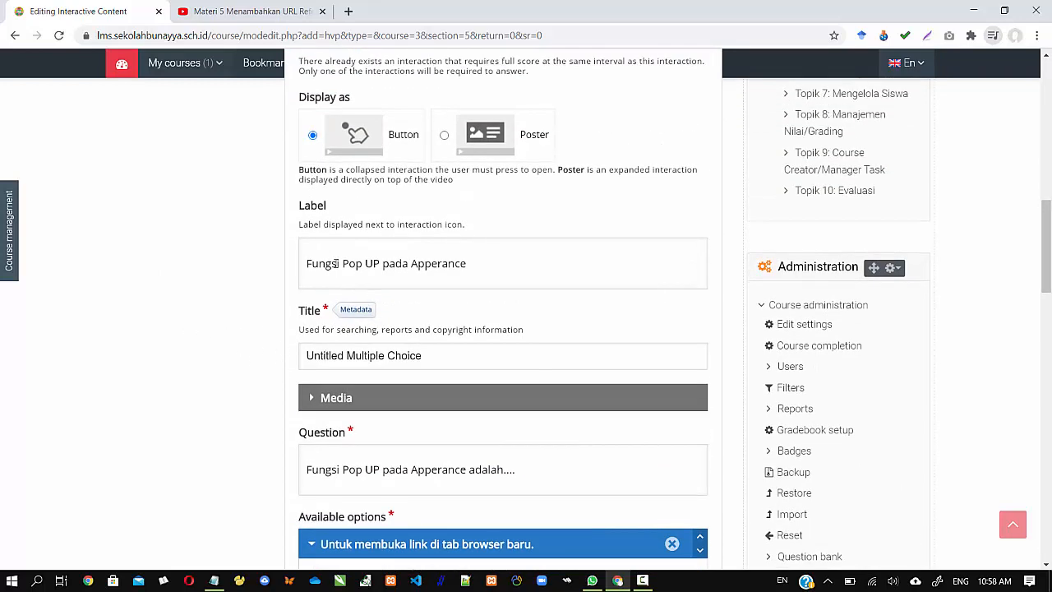
left_click(356, 265)
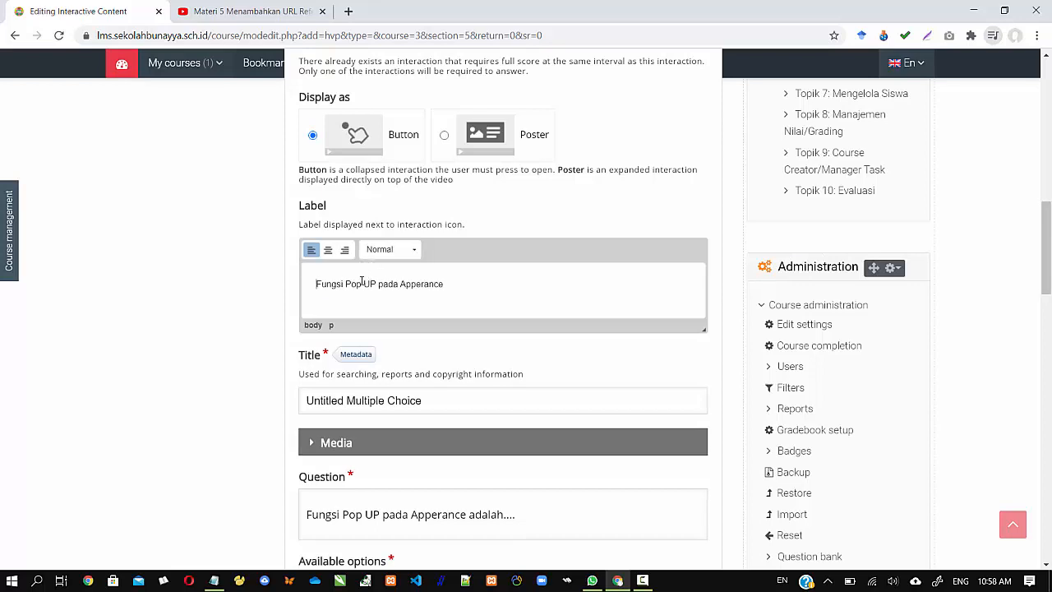
left_click_drag(352, 283, 445, 284)
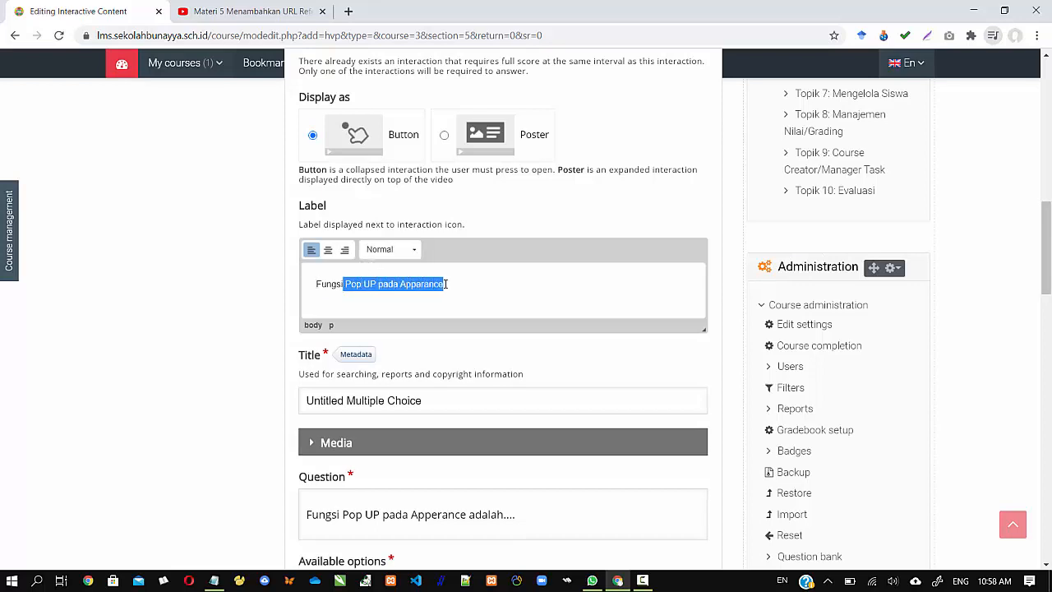
left_click(340, 398)
double_click(340, 399)
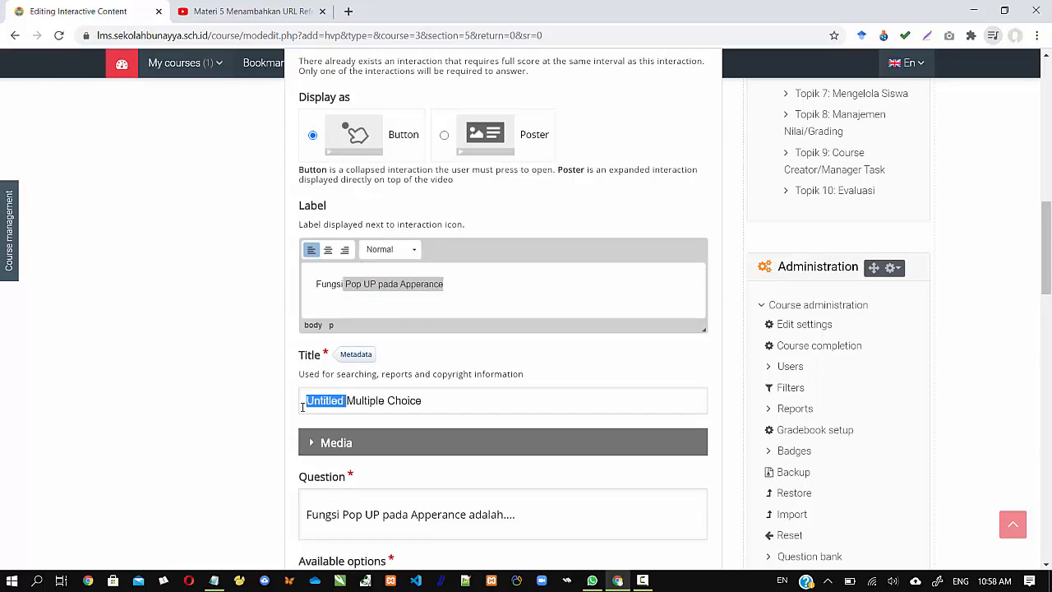
key("ctrl+v")
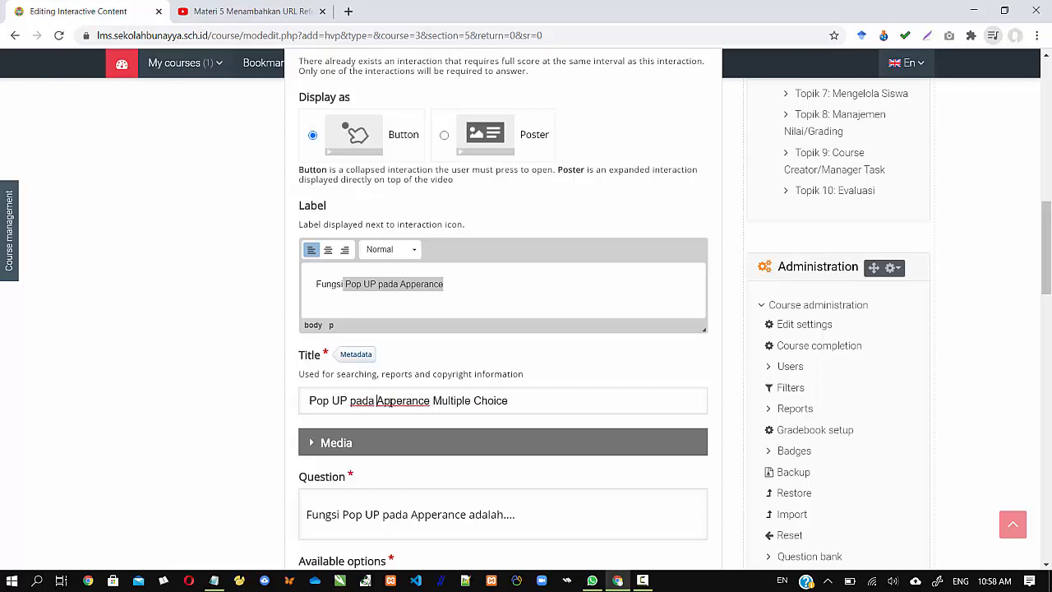
Compare the Button and Poster display modes and set the interaction to display as a Poster
scroll(170, 373, "down", 4)
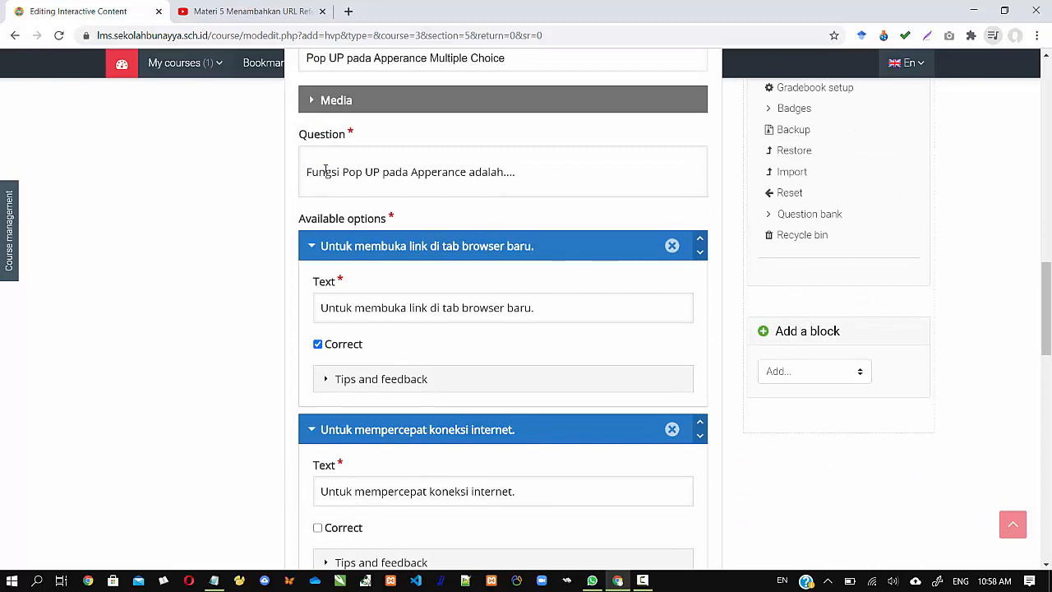
scroll(194, 277, "up", 7)
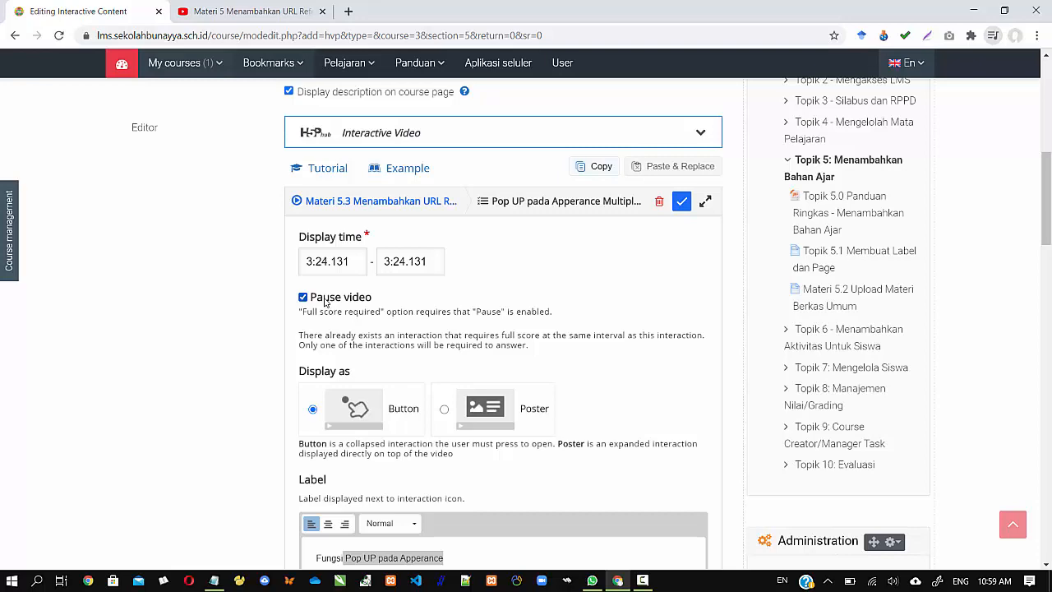
scroll(258, 395, "down", 1)
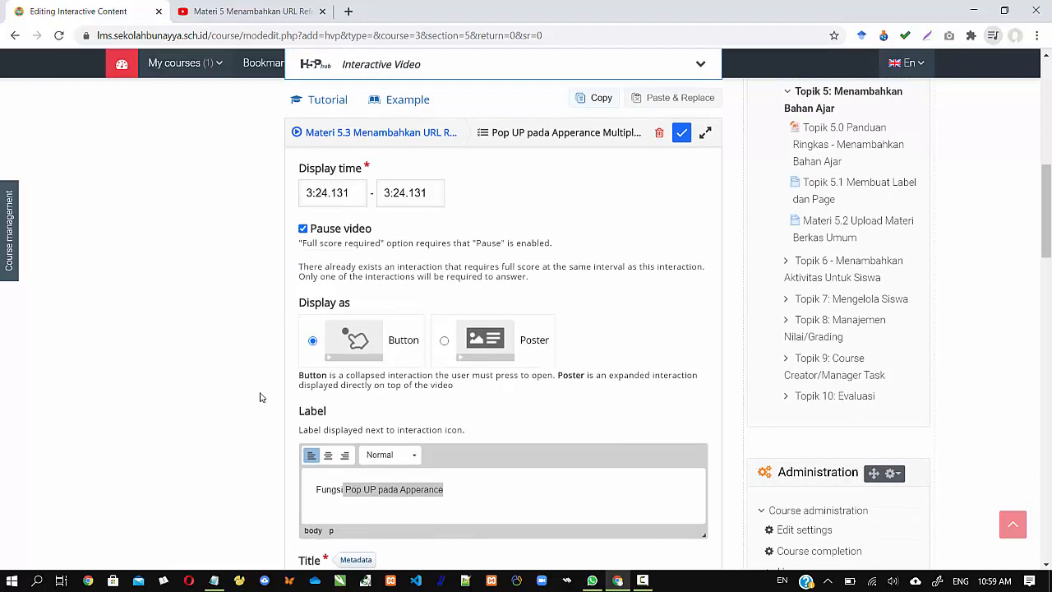
left_click(444, 343)
scroll(302, 252, "down", 2)
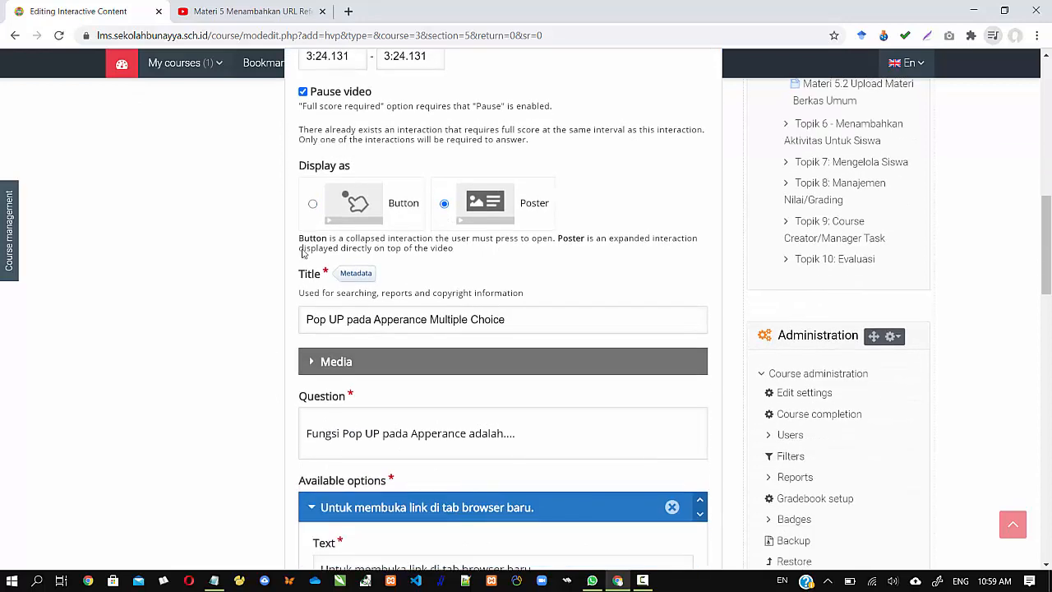
left_click(313, 205)
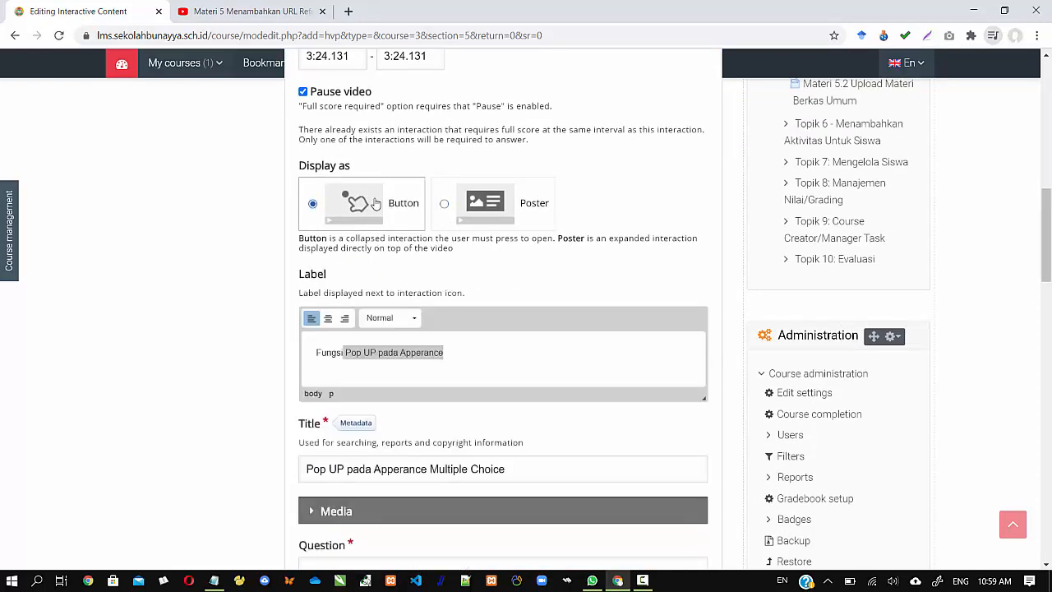
left_click(444, 206)
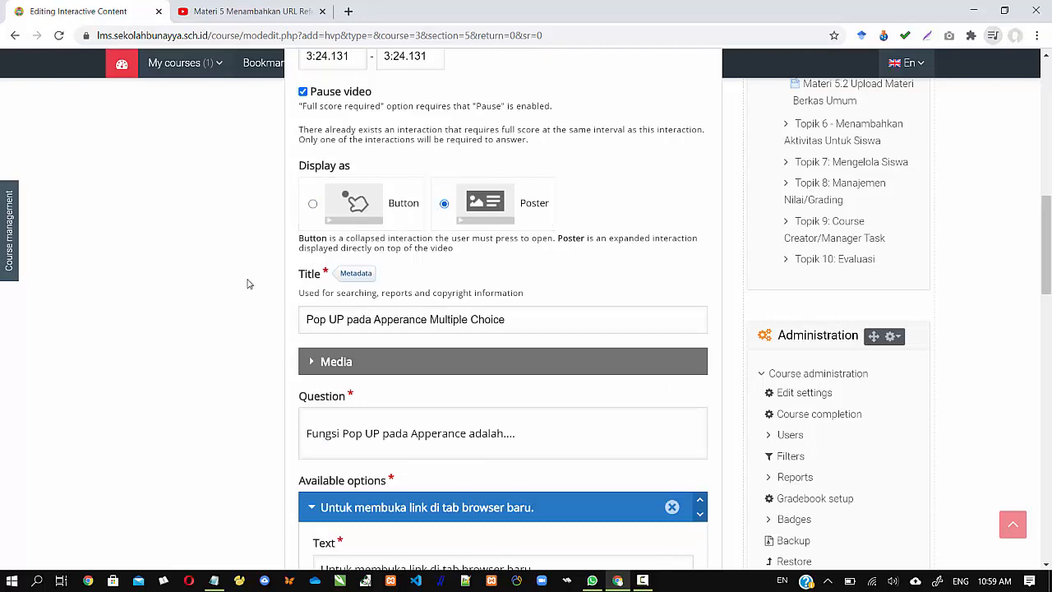
scroll(248, 284, "down", 4)
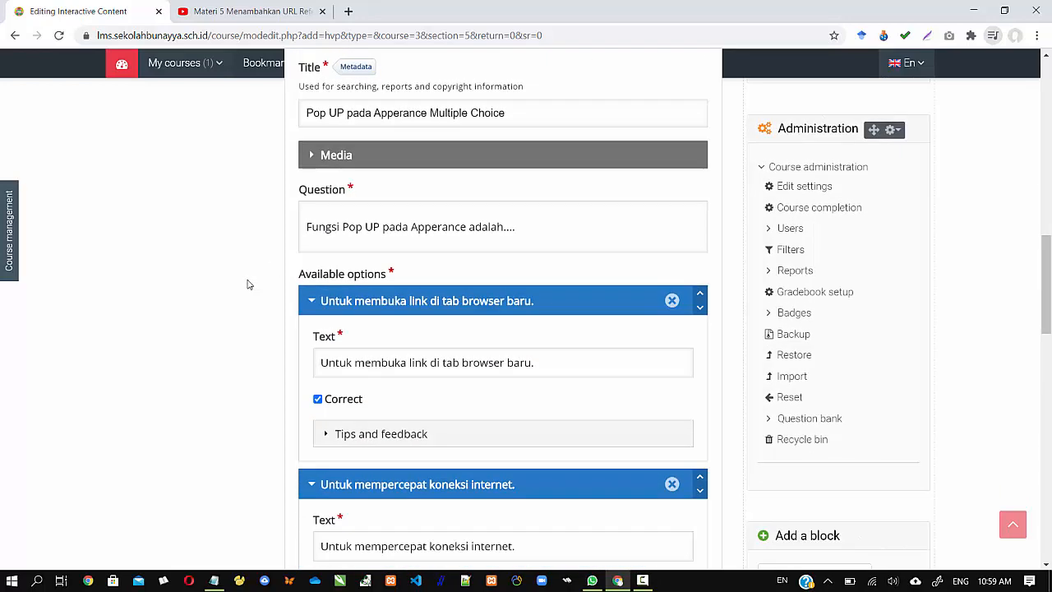
scroll(248, 285, "down", 1)
scroll(222, 245, "up", 3)
scroll(260, 404, "down", 3)
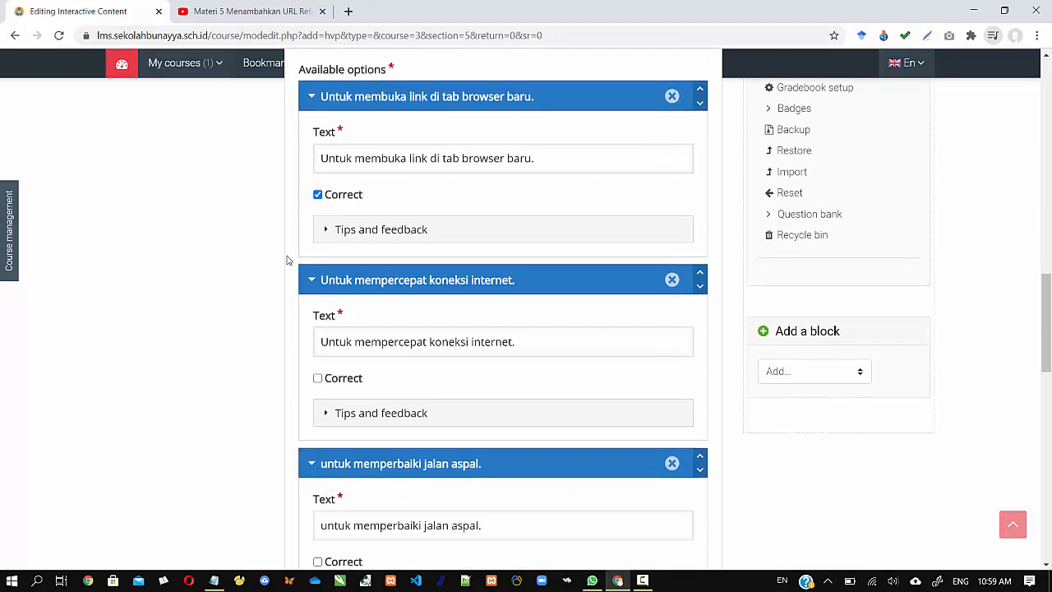
scroll(299, 202, "up", 1)
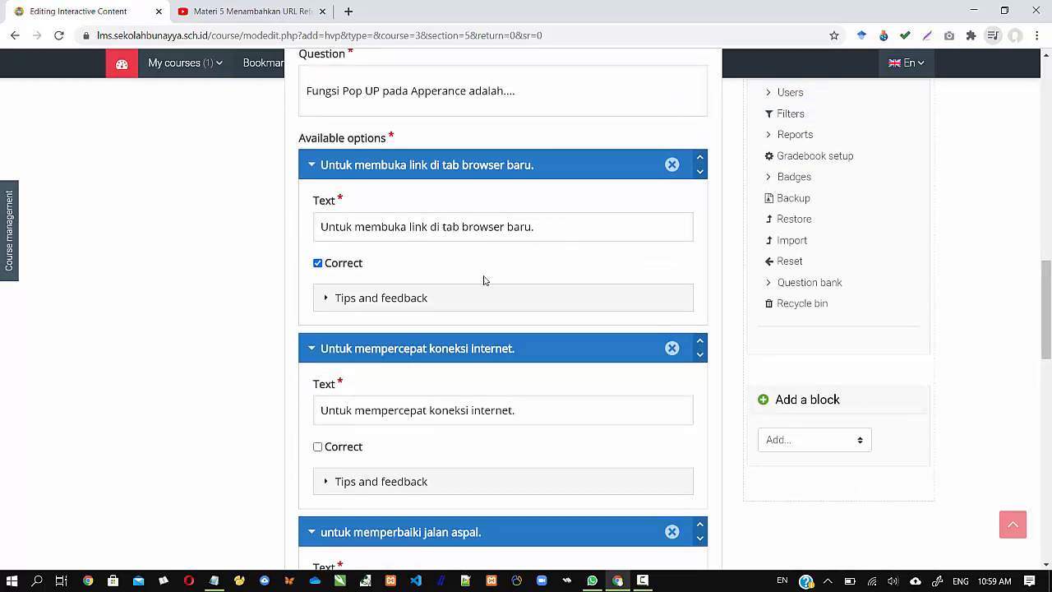
scroll(298, 333, "down", 2)
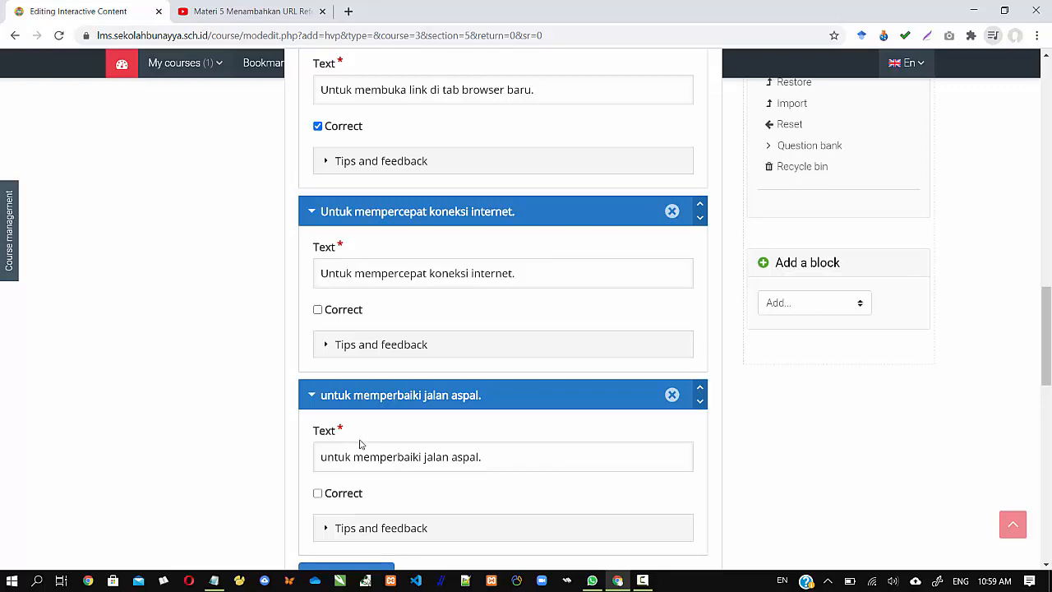
Finish editing the "Fungsi Pop UP pada Apperance adalah...." question and return to the interactive video editor
scroll(245, 443, "down", 3)
scroll(261, 347, "down", 4)
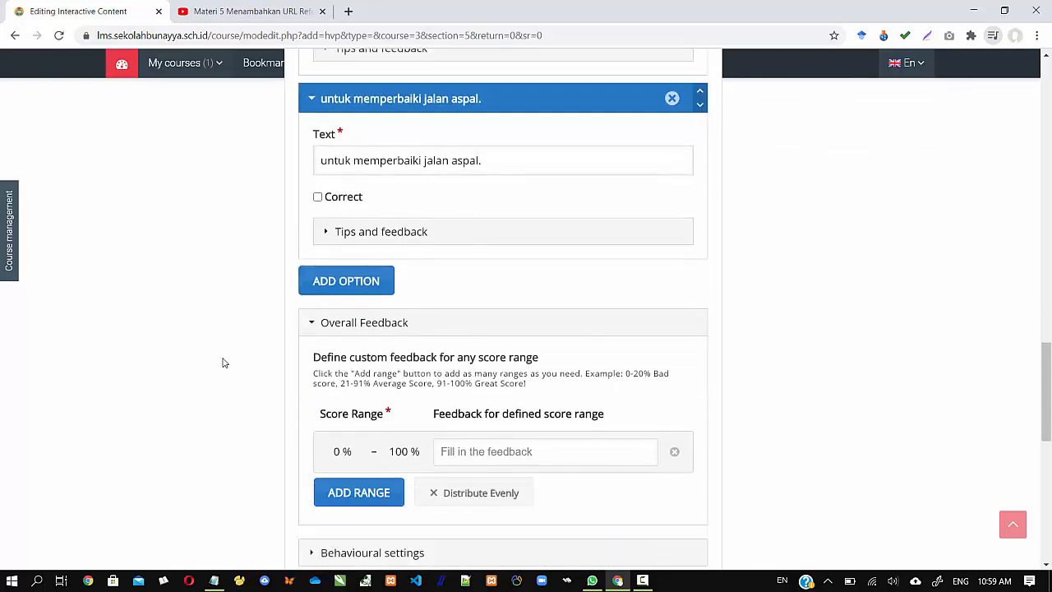
scroll(238, 355, "down", 2)
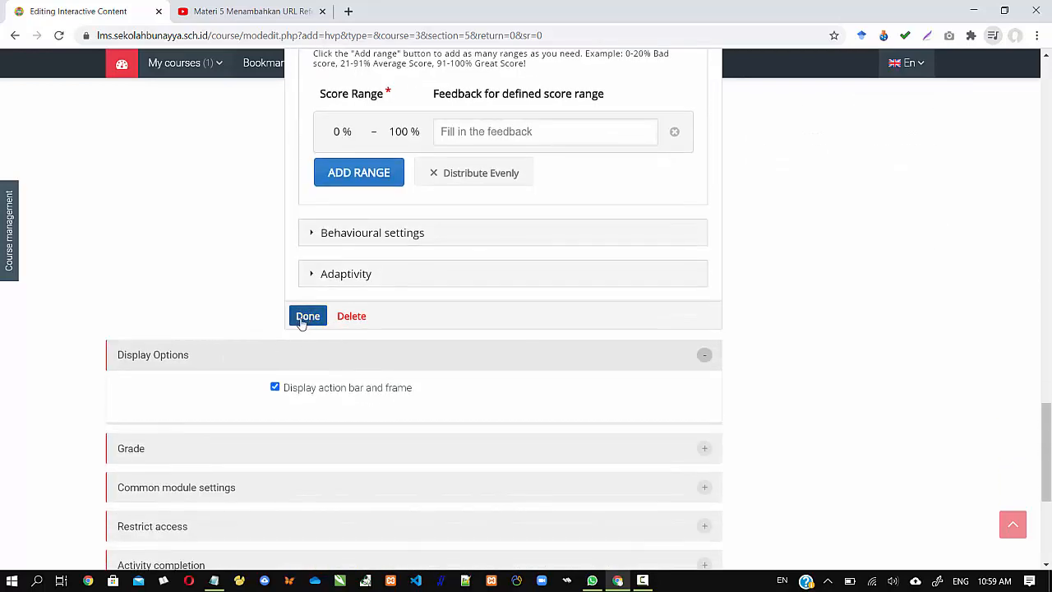
left_click(307, 316)
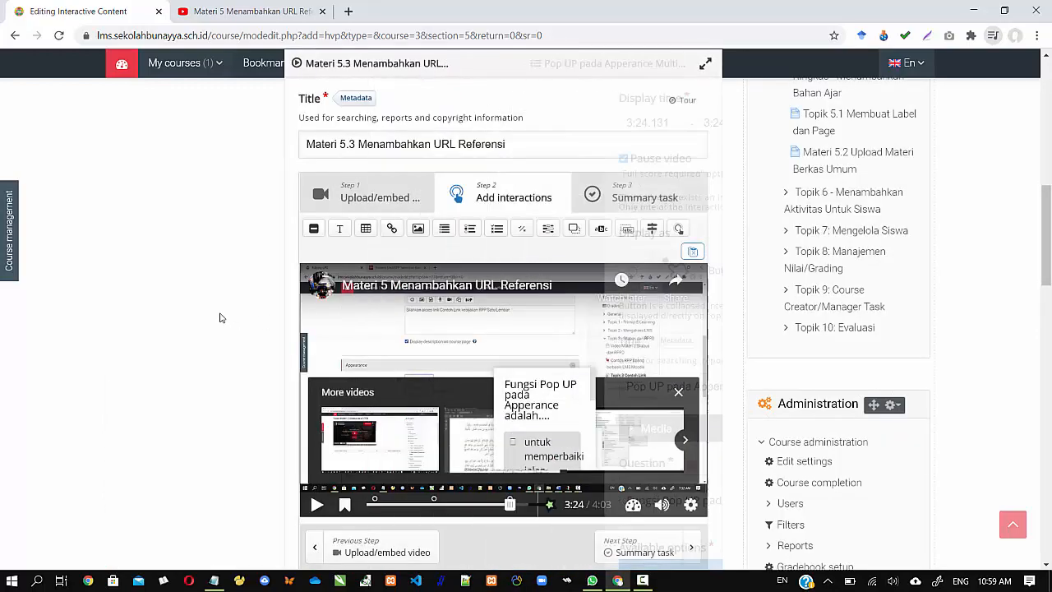
Save the Materi 5.3 Menambahkan URL Referensi activity and return to the course
scroll(172, 352, "down", 2)
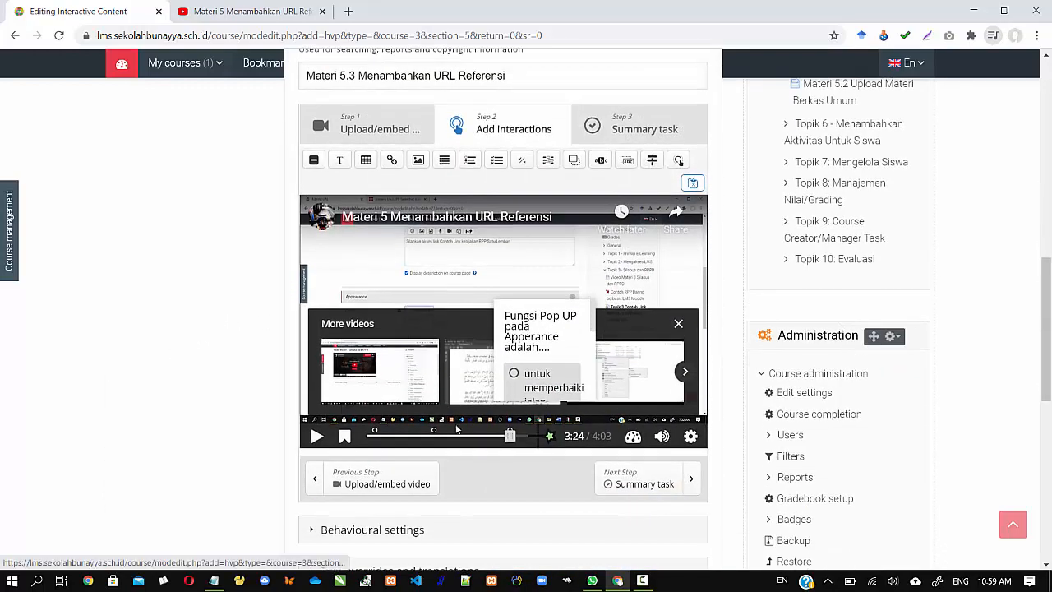
scroll(234, 398, "down", 6)
scroll(234, 398, "up", 15)
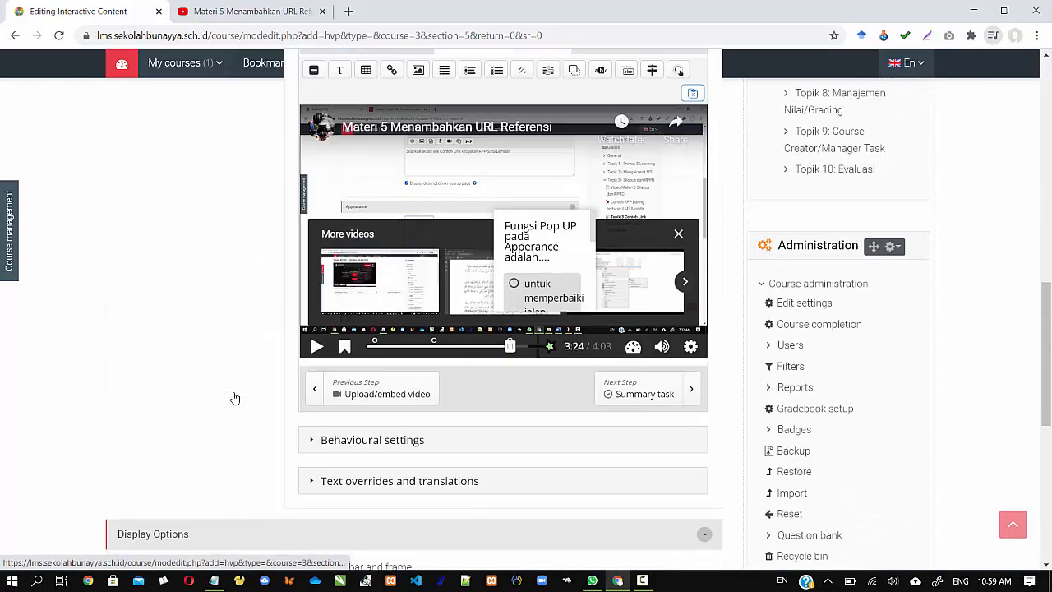
scroll(234, 398, "down", 15)
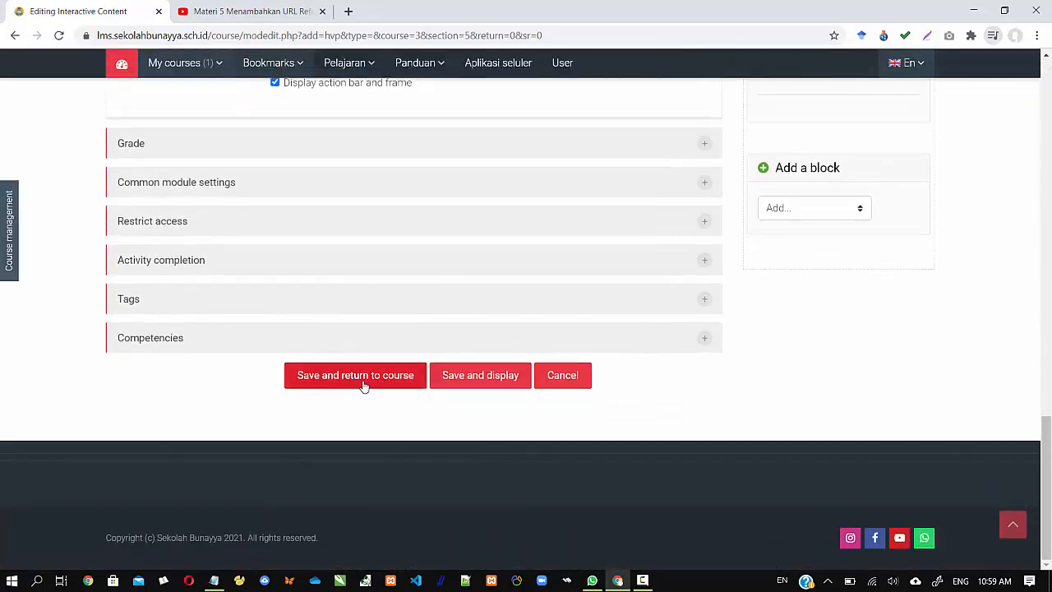
left_click(356, 378)
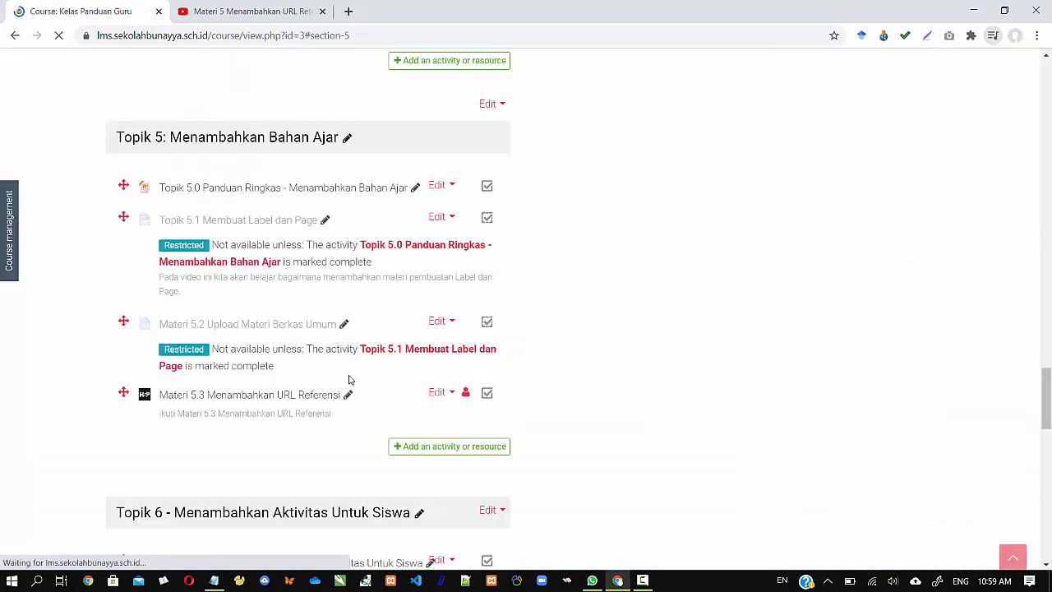
Turn editing off for the Kelas Panduan Guru course
scroll(58, 408, "up", 3)
scroll(59, 409, "up", 20)
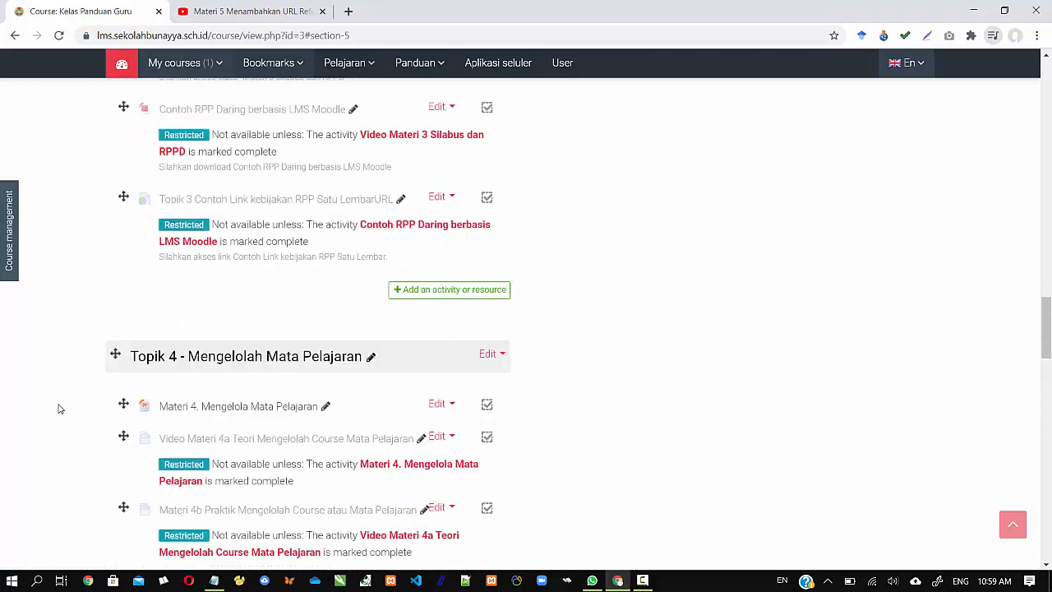
scroll(58, 409, "up", 12)
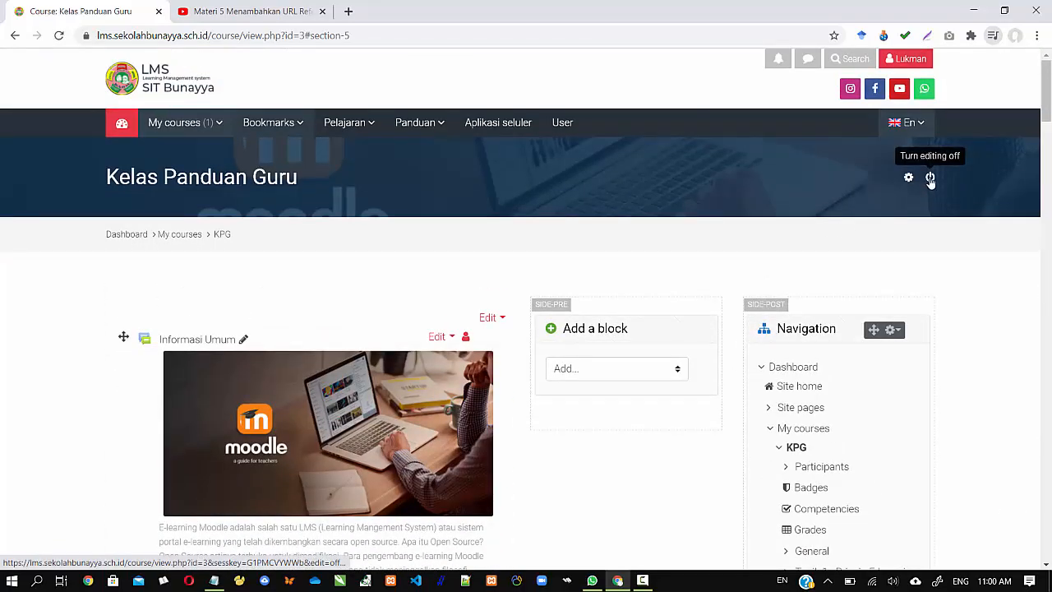
left_click(931, 178)
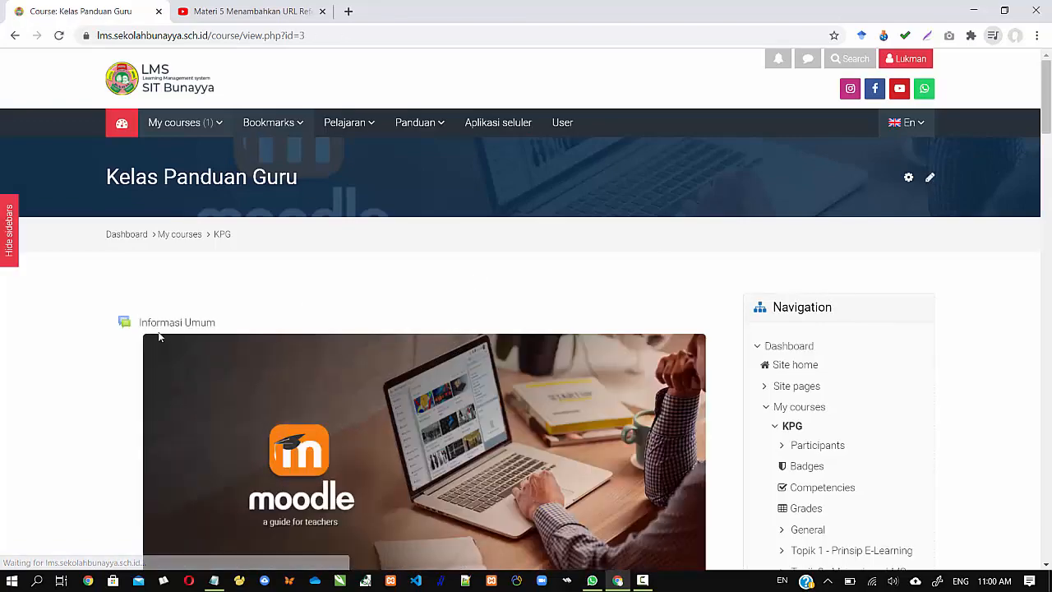
Open the Materi 5.3 Menambahkan URL Referensi activity under Topik 5: Menambahkan Bahan Ajar
scroll(93, 417, "down", 5)
scroll(93, 417, "down", 20)
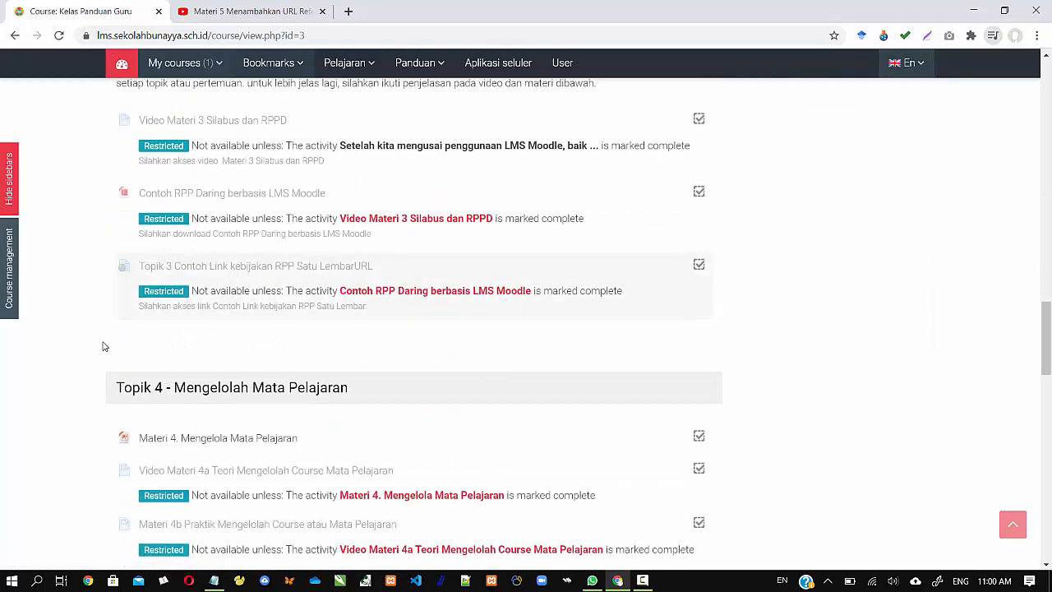
scroll(98, 346, "down", 4)
scroll(98, 349, "down", 2)
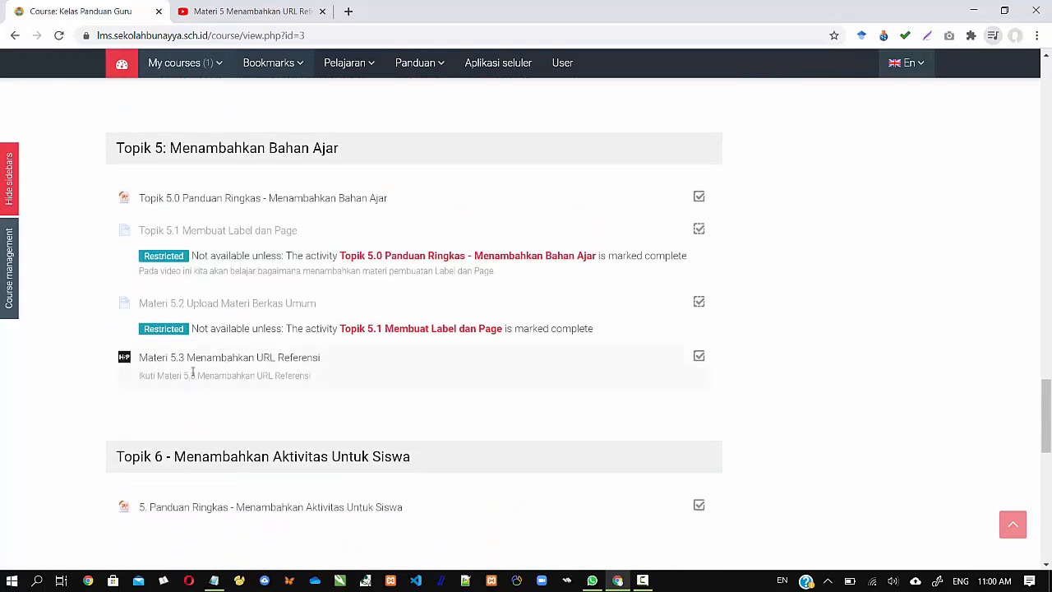
left_click(240, 364)
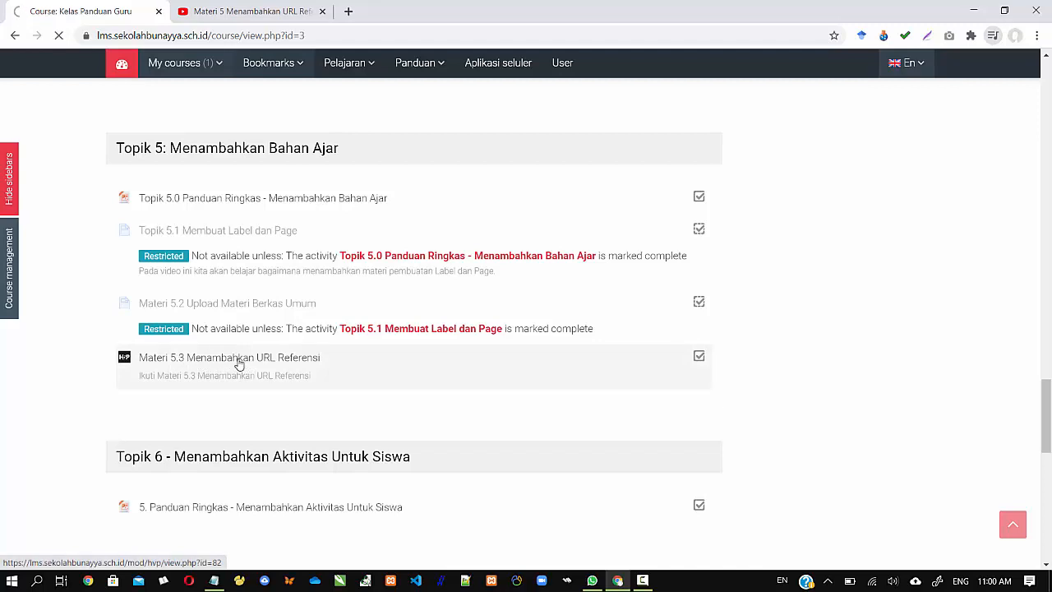
Play the interactive video with its sound muted until the Bahasan Materi interaction
scroll(75, 352, "down", 3)
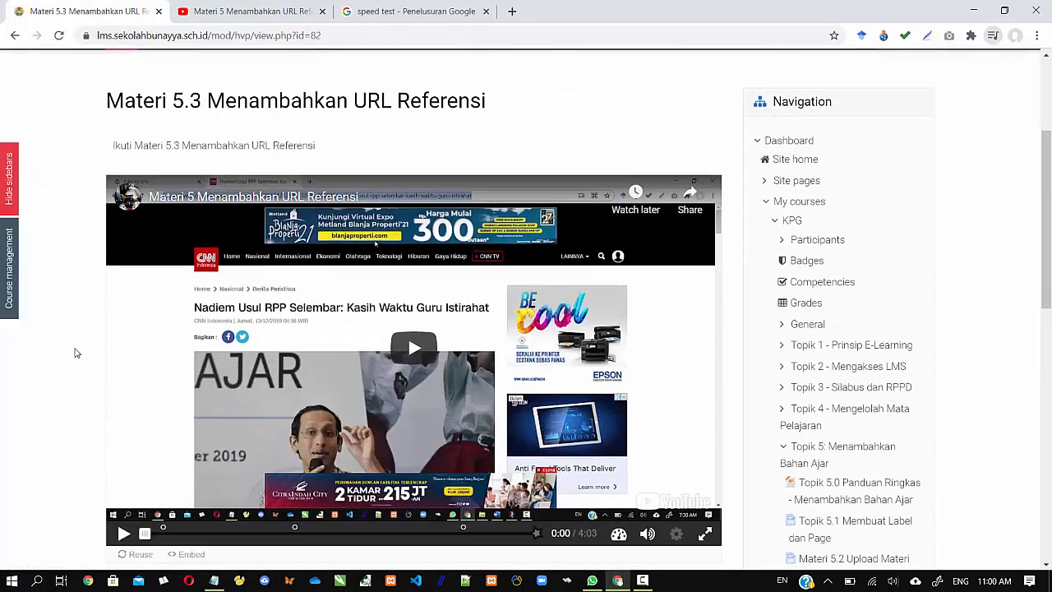
scroll(75, 353, "up", 3)
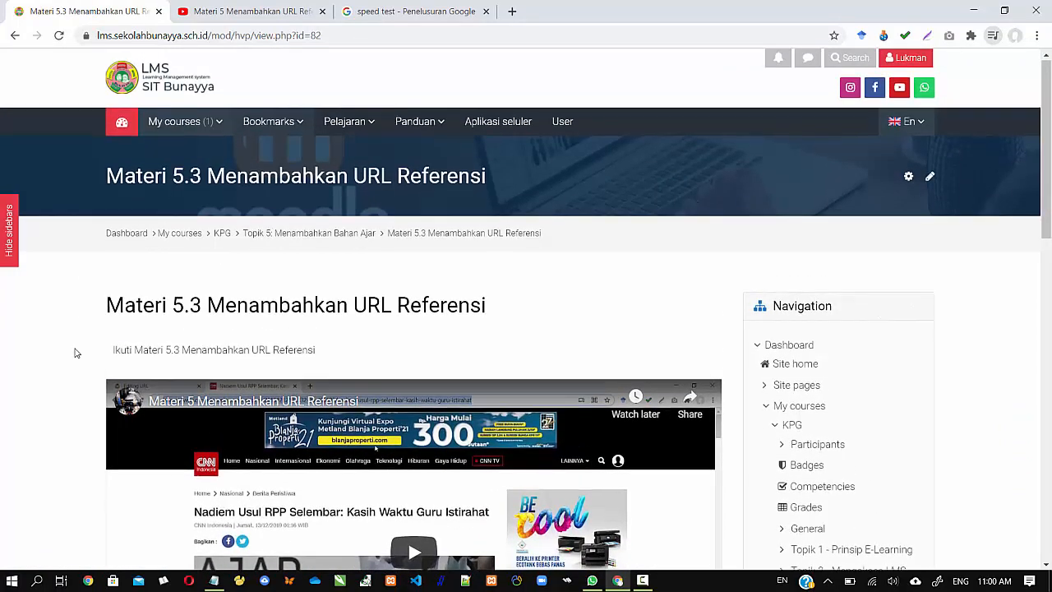
scroll(75, 353, "down", 3)
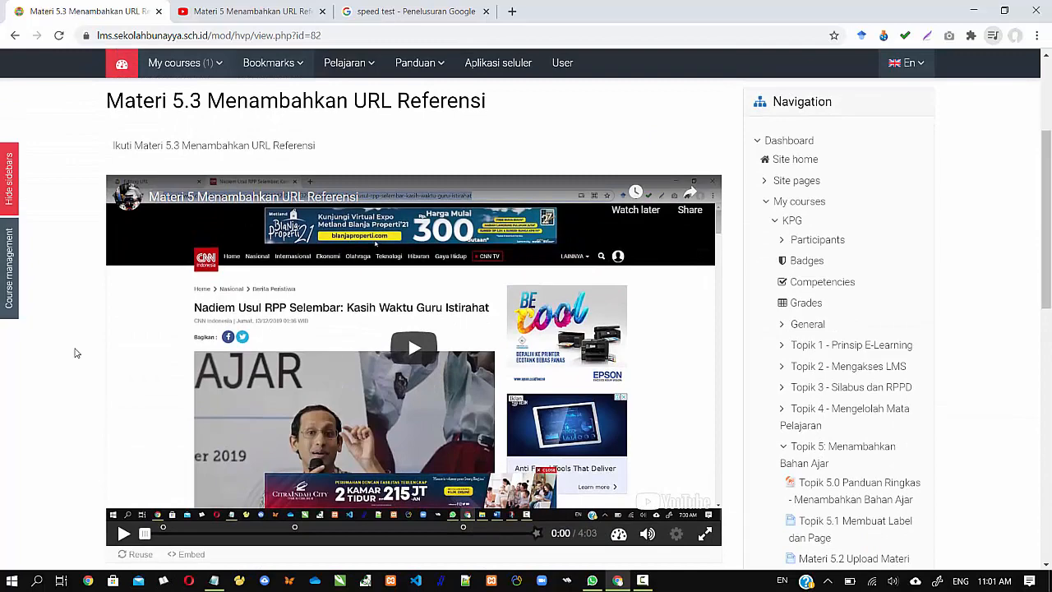
scroll(75, 352, "up", 1)
scroll(75, 353, "down", 1)
left_click(411, 351)
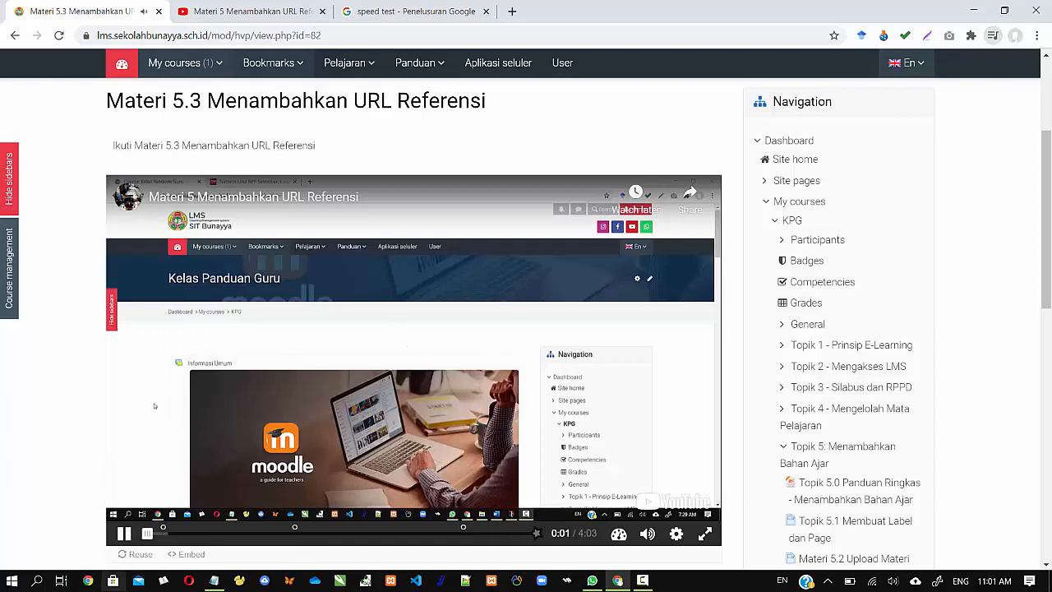
left_click(648, 535)
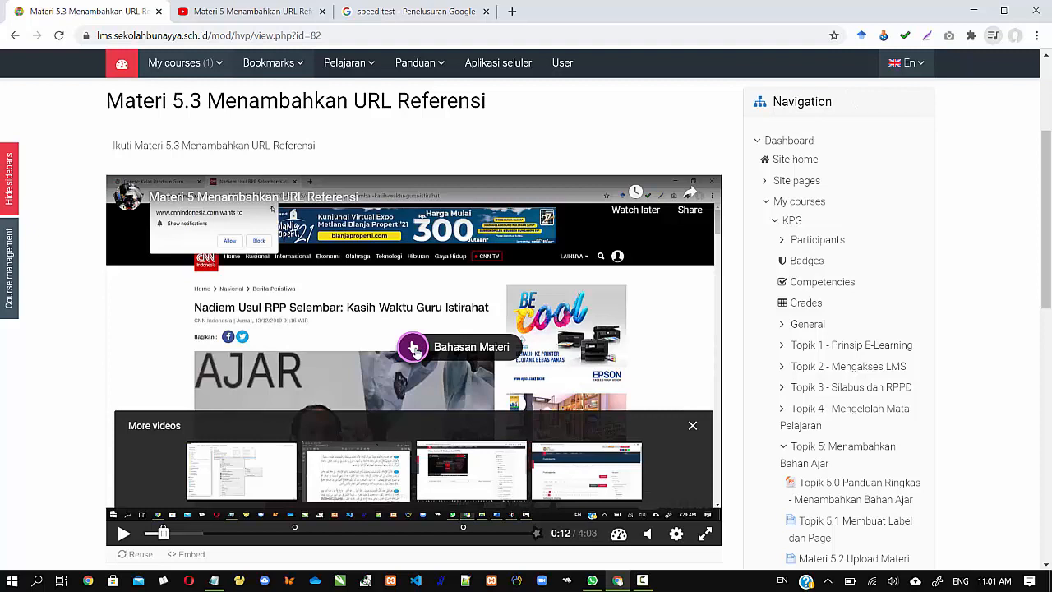
Open the Bahasan Materi question, try both options, answer True, check the answer and continue the video
left_click(414, 347)
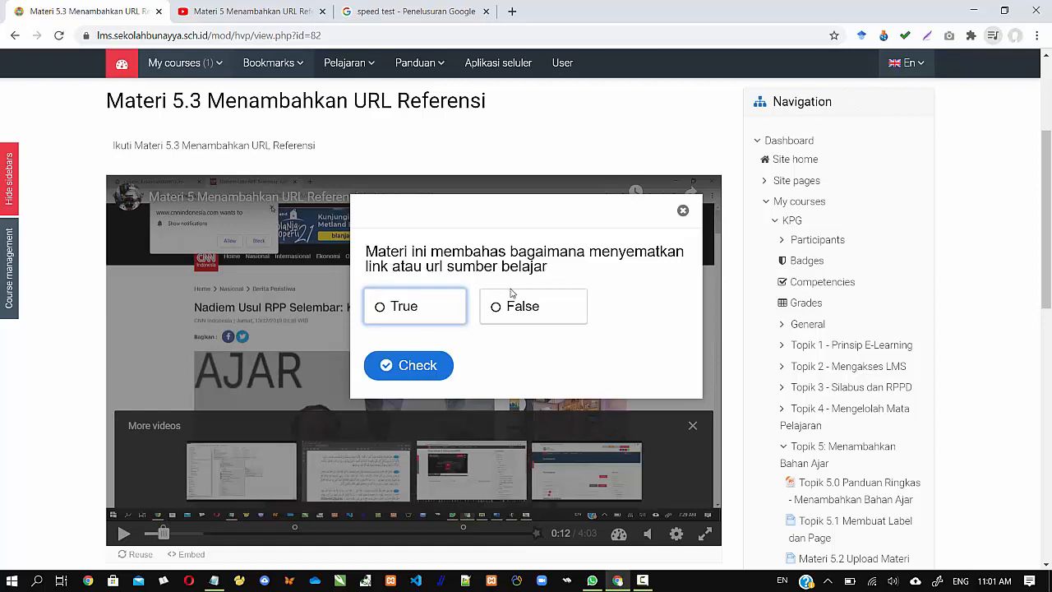
left_click(383, 309)
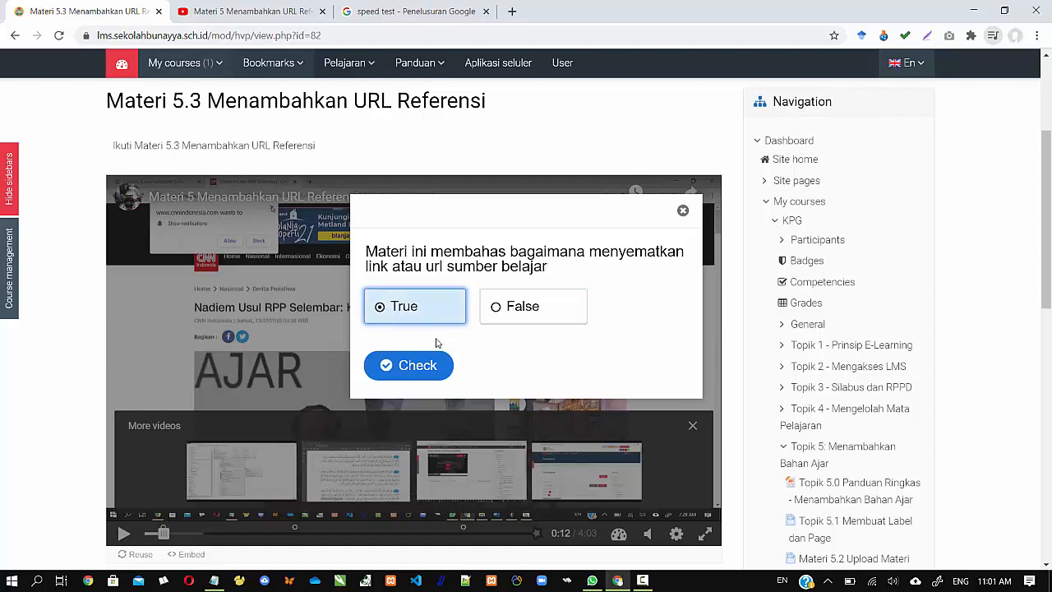
left_click(493, 309)
left_click(493, 311)
left_click(400, 306)
left_click(409, 367)
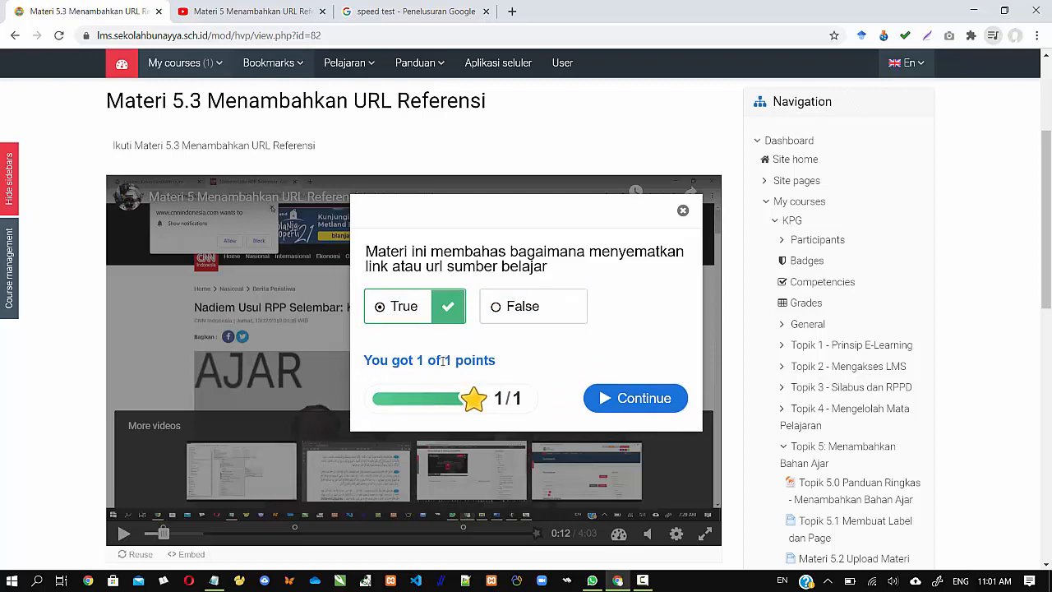
left_click(642, 407)
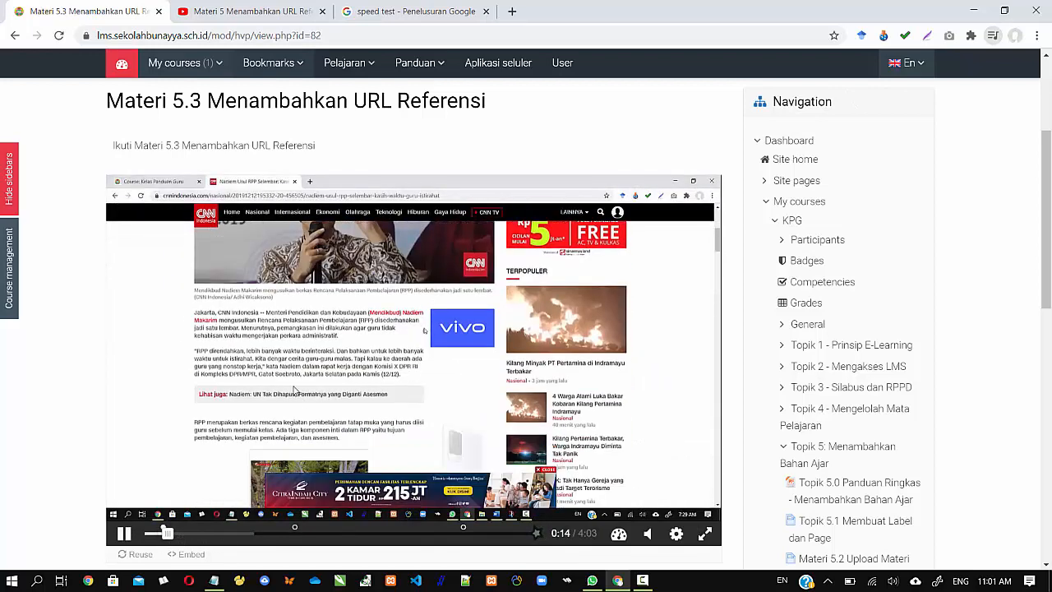
Skip the video ahead to the External URL interaction at 1:36, dismiss the suggested videos and open the question
left_click(277, 536)
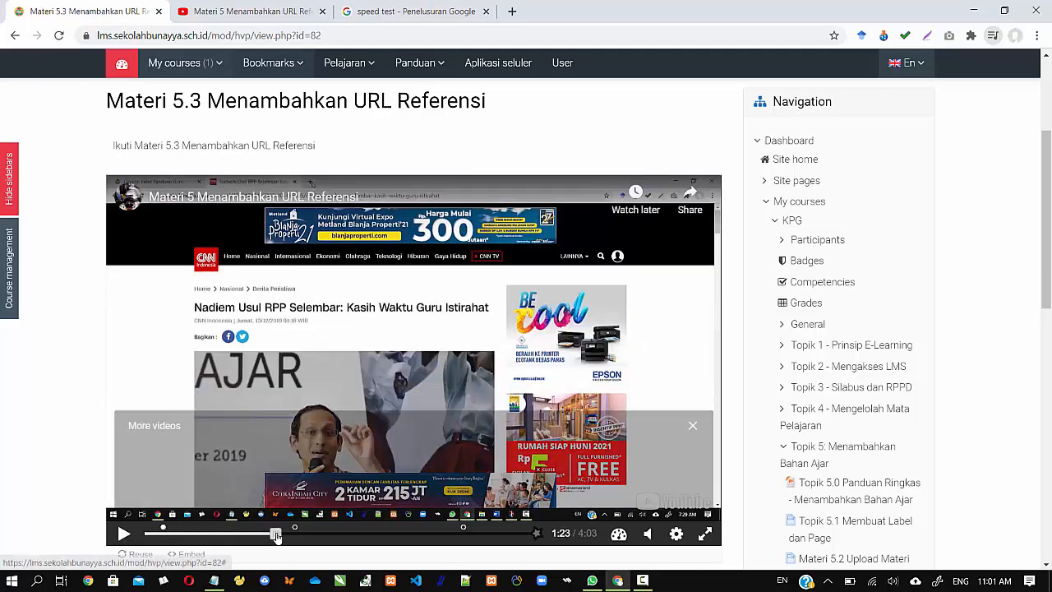
left_click_drag(278, 537, 284, 538)
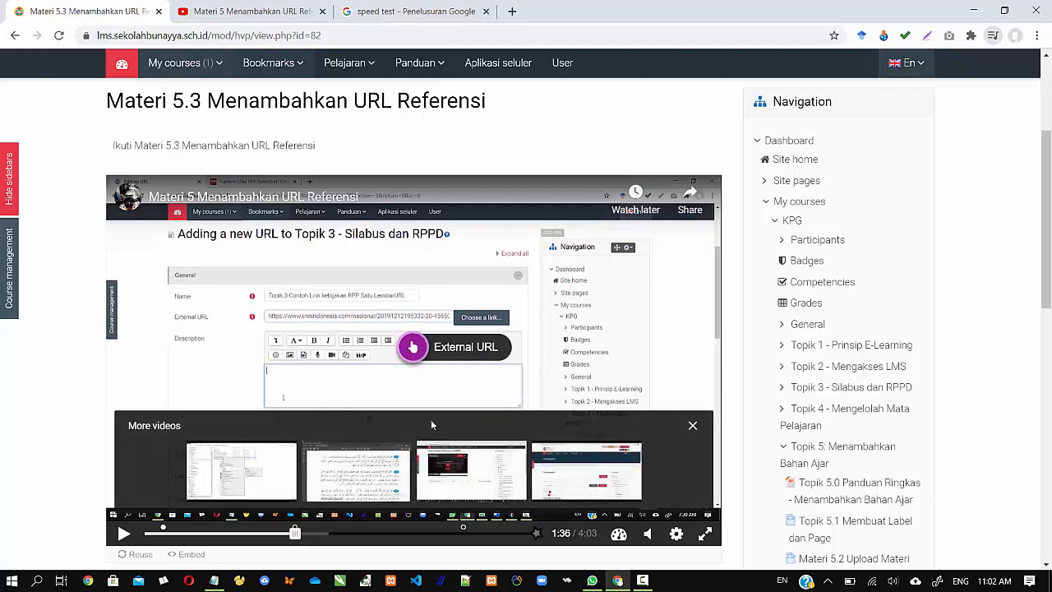
left_click(692, 429)
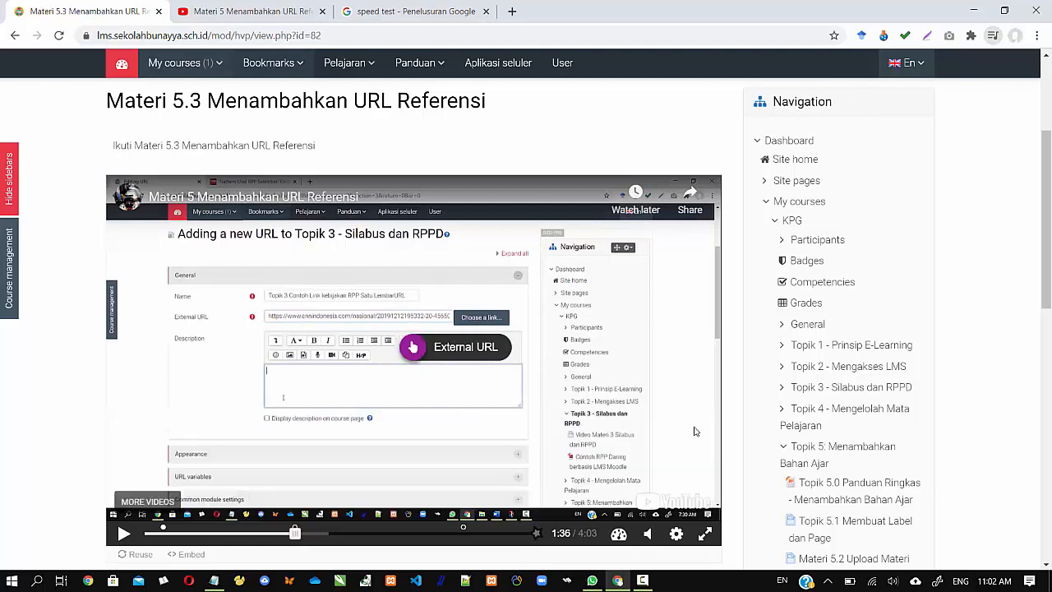
left_click(439, 352)
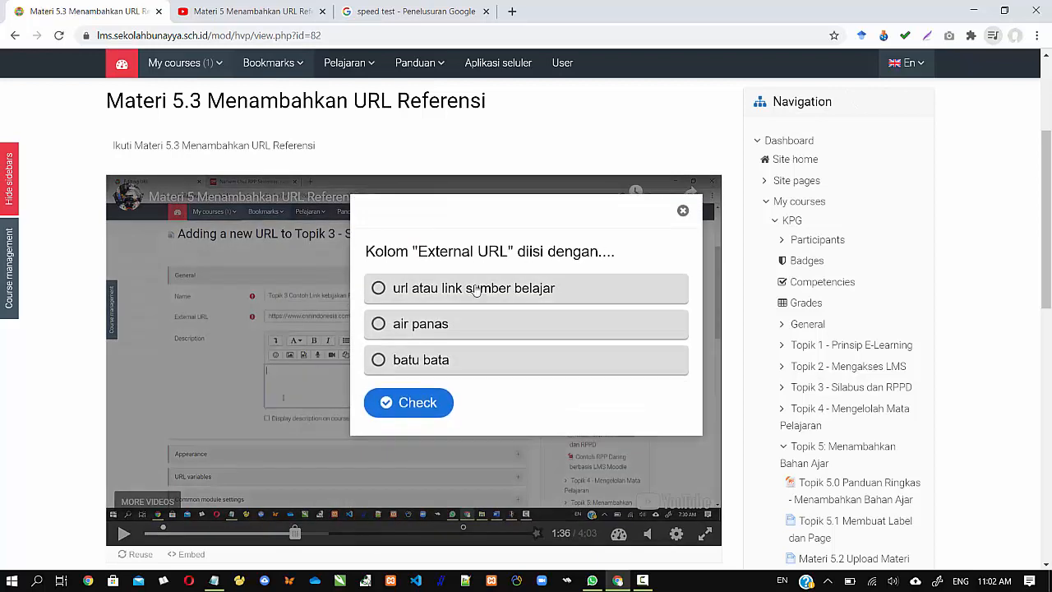
Answer the External URL question with "url atau link sumber belajar", check it and continue the video
left_click(379, 289)
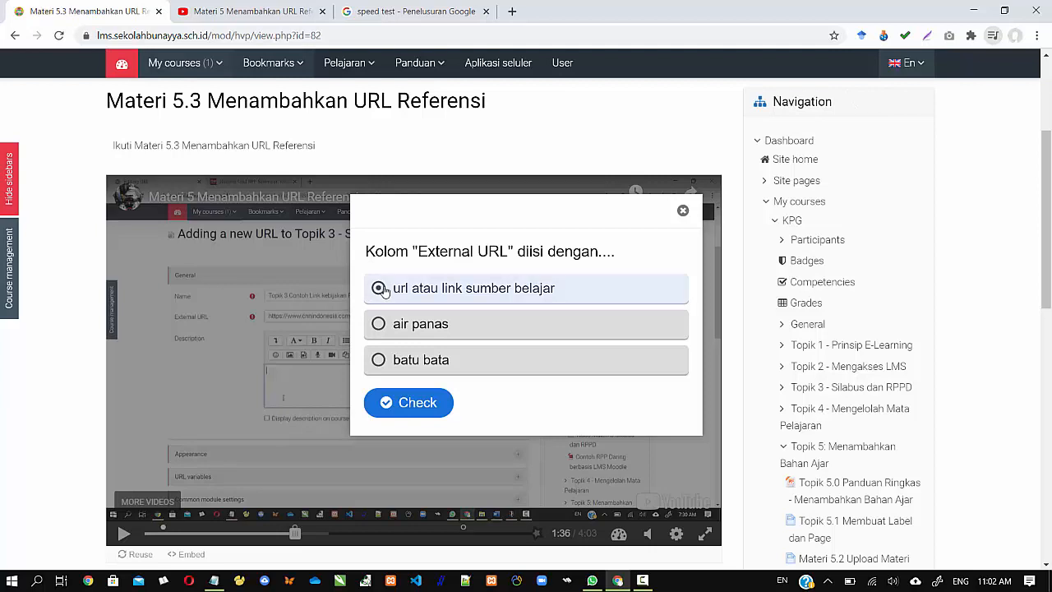
left_click(407, 405)
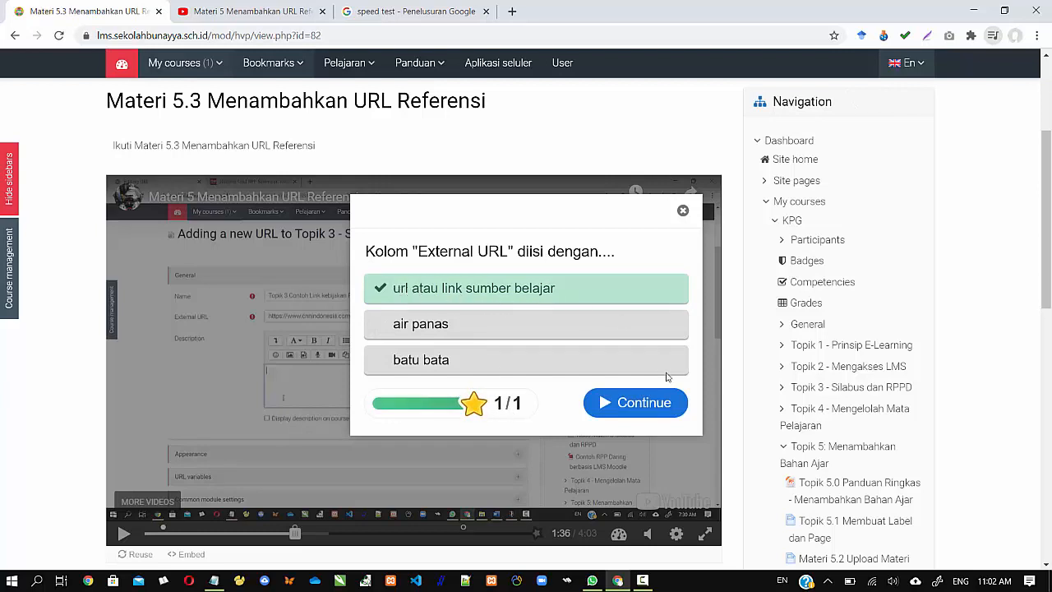
left_click(635, 403)
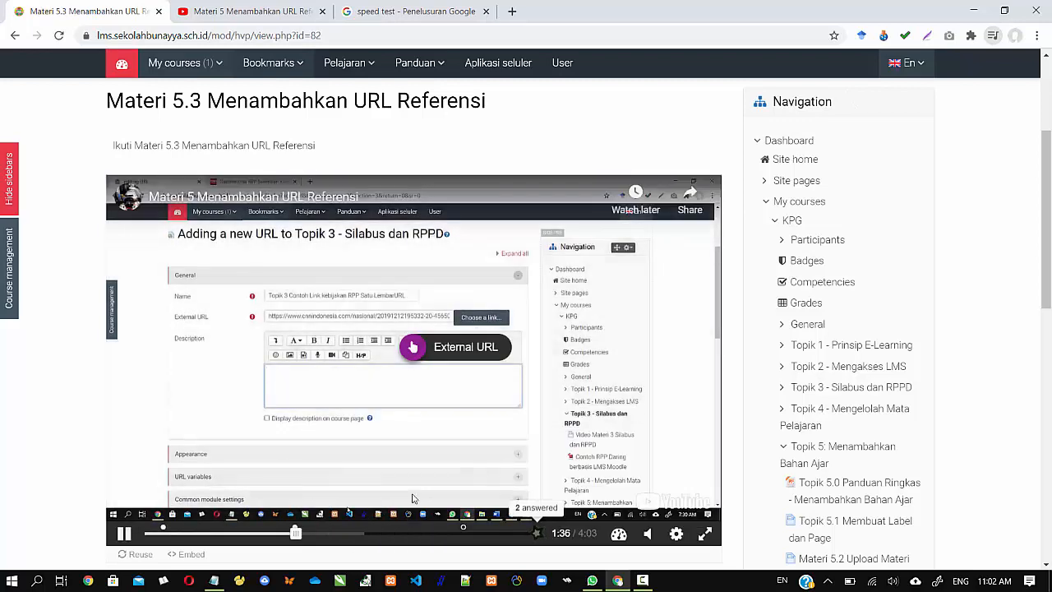
Skip the video ahead to the poster question "Fungsi Pop UP pada Apperance adalah...." at 3:24 and try it out
left_click(457, 534)
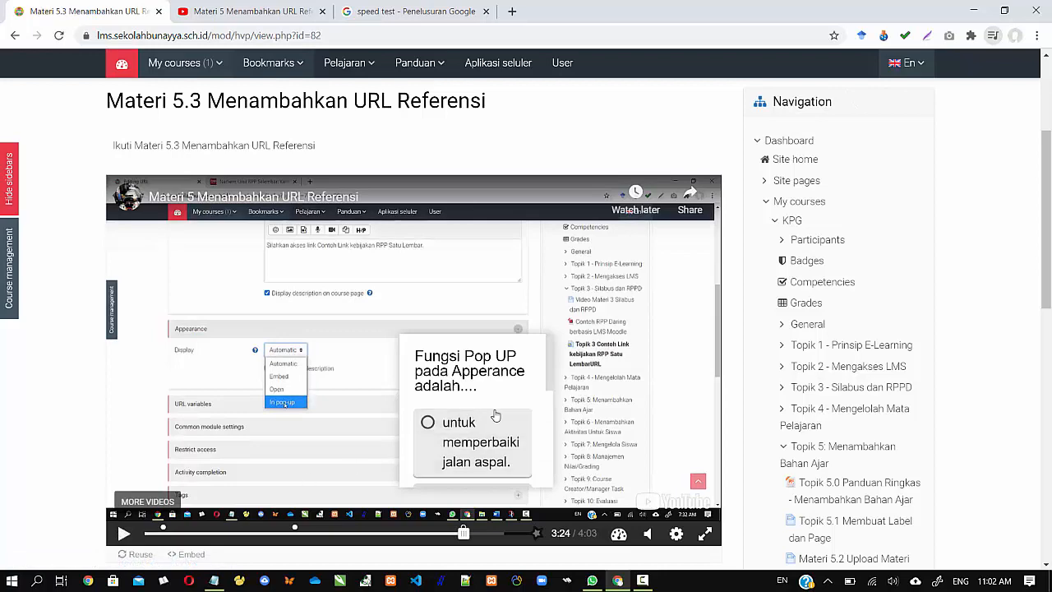
left_click(496, 415)
scroll(496, 415, "down", 1)
scroll(208, 285, "up", 1)
scroll(208, 285, "down", 1)
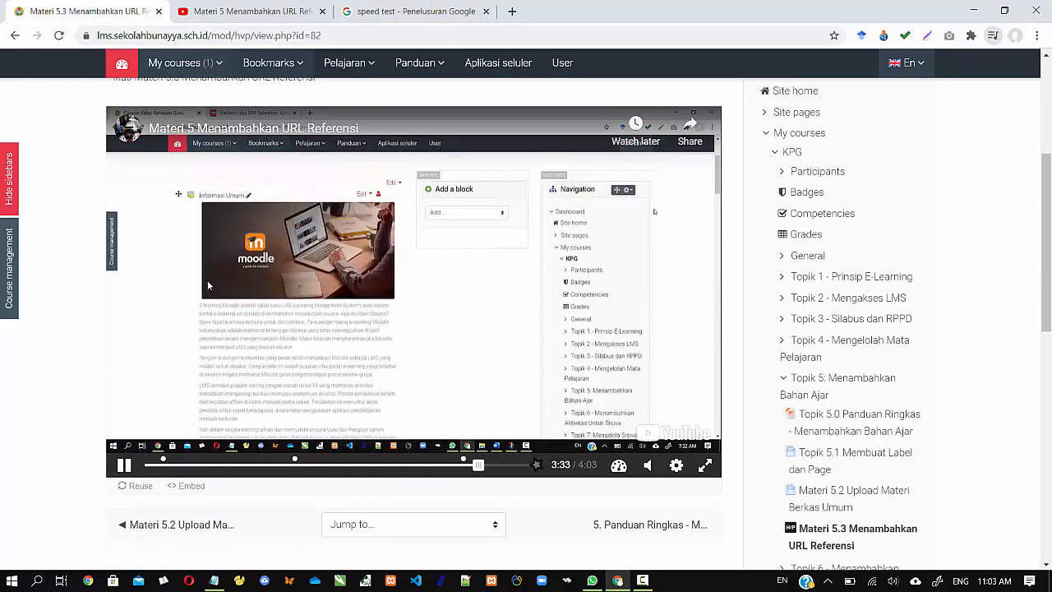
Leave the activity and return to the course page at Topik 5: Menambahkan Bahan Ajar
scroll(178, 329, "up", 2)
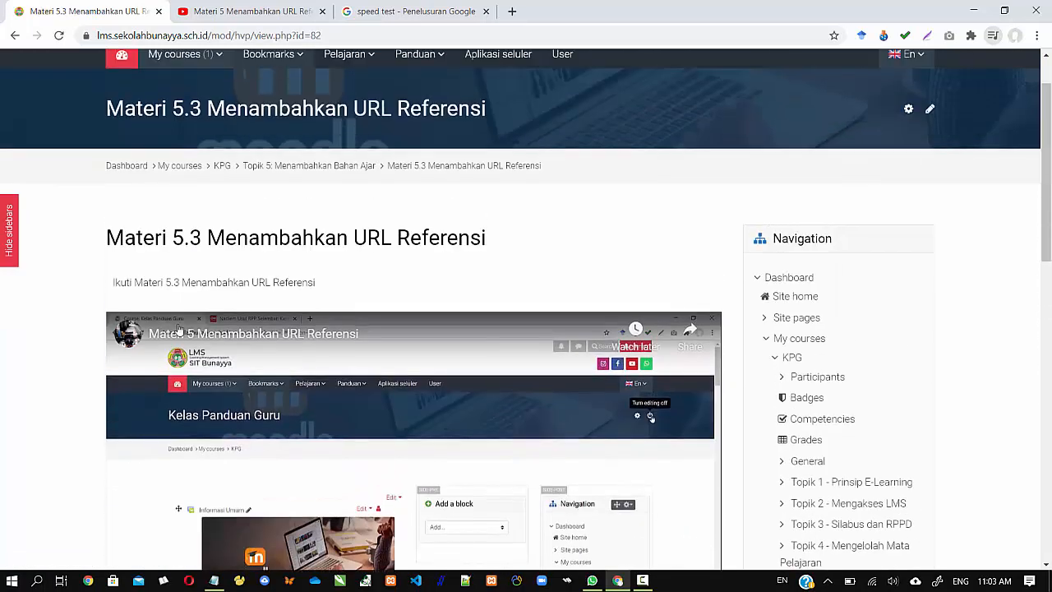
scroll(177, 239, "down", 2)
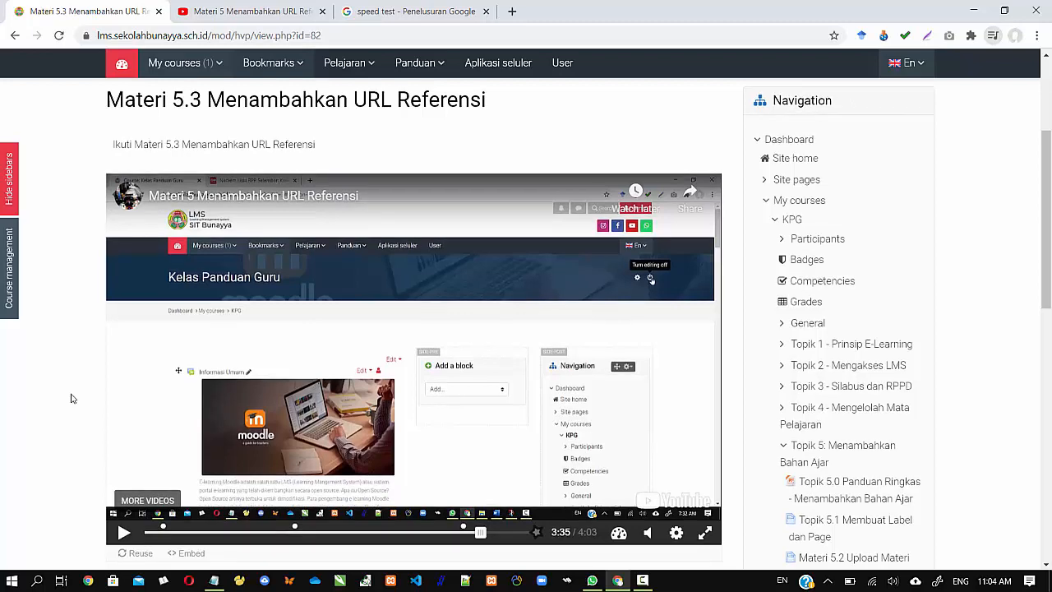
scroll(70, 398, "down", 3)
scroll(71, 398, "up", 3)
scroll(269, 225, "up", 1)
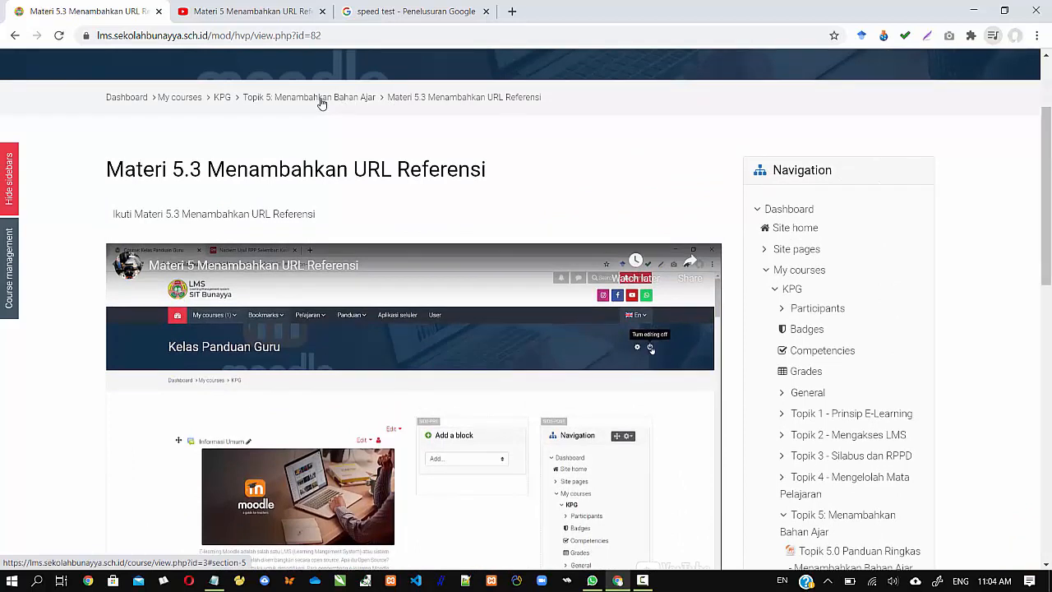
left_click(280, 100)
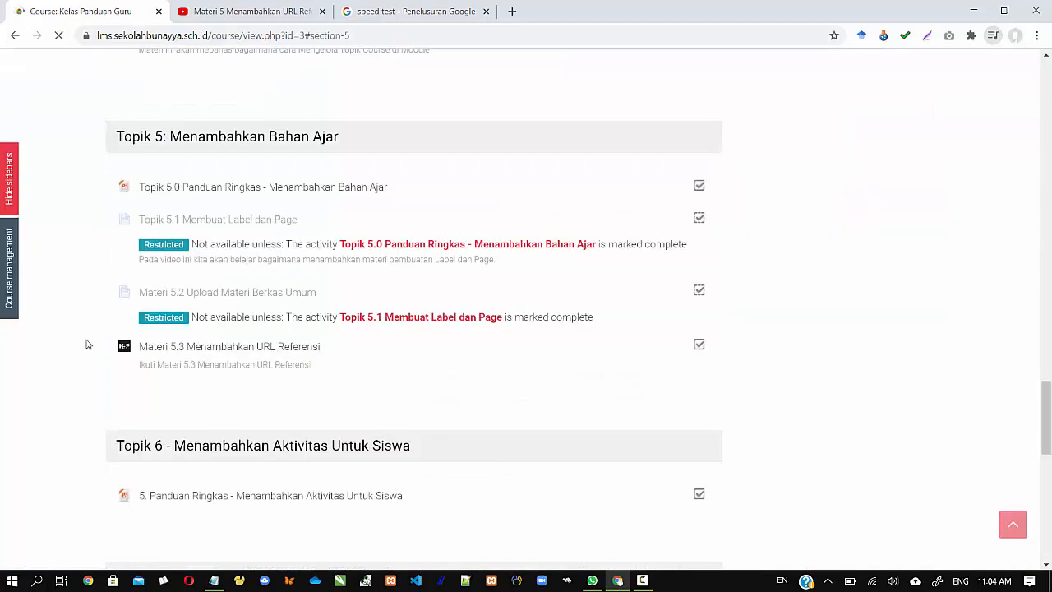
Turn on editing mode for the Kelas Panduan Guru course
scroll(277, 423, "up", 1)
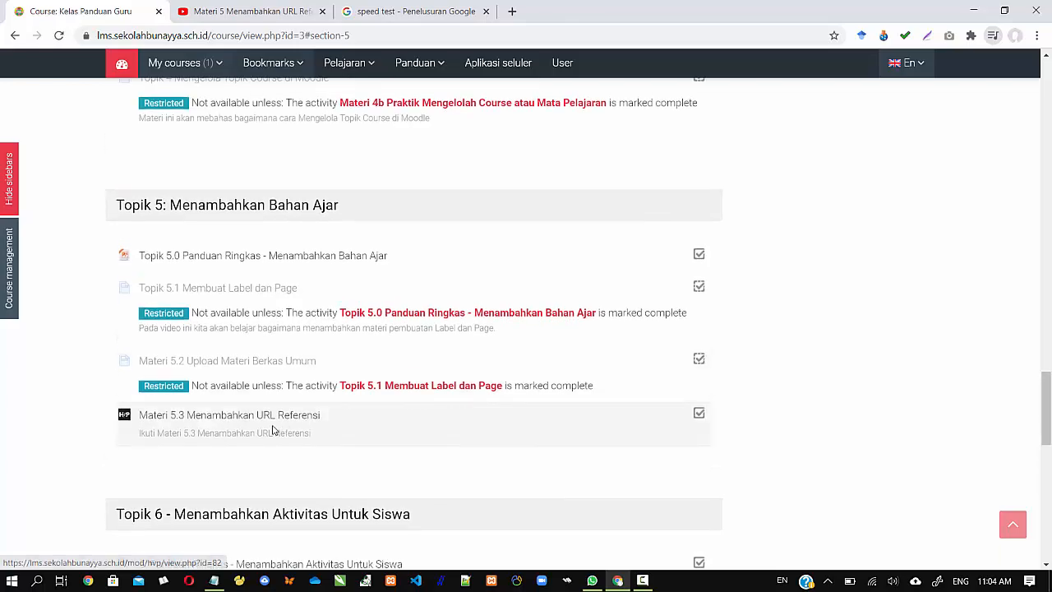
scroll(350, 435, "up", 8)
scroll(354, 435, "up", 15)
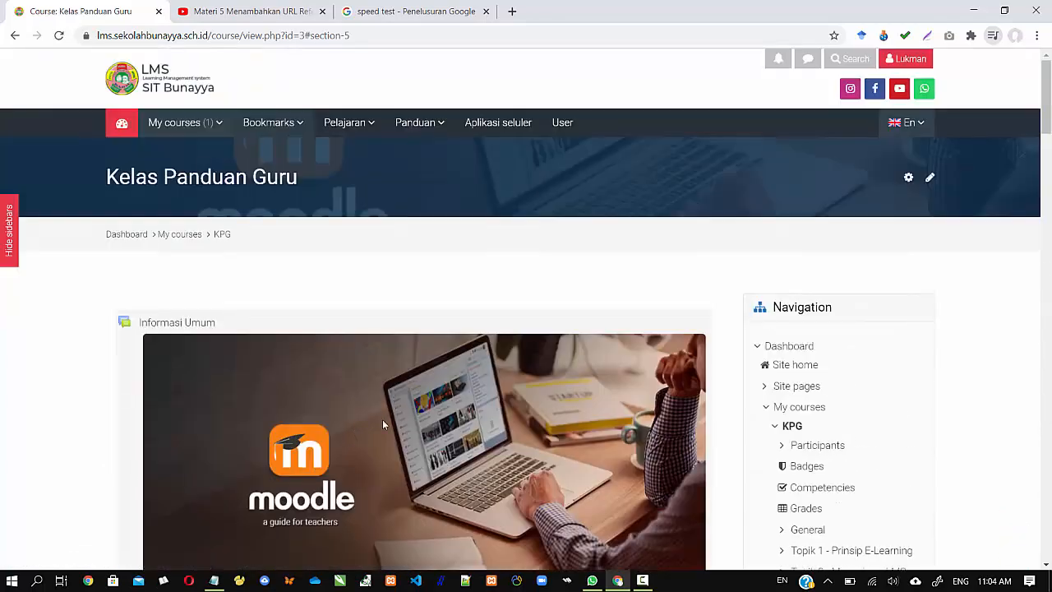
left_click(931, 180)
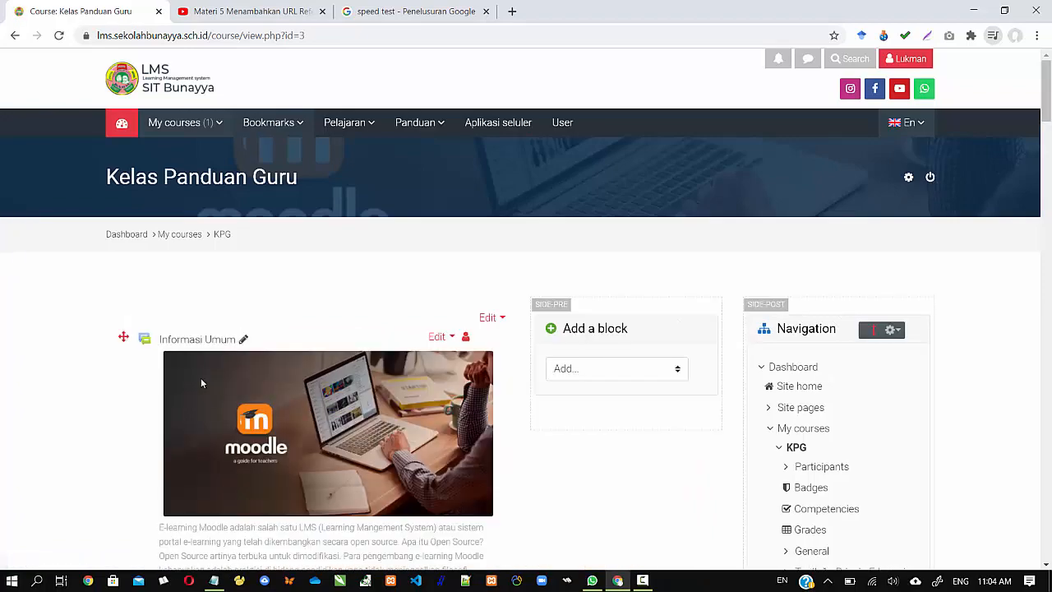
Open the settings of the Materi 5.3 Menambahkan URL Referensi activity in Topik 5
scroll(61, 418, "down", 10)
scroll(61, 419, "down", 7)
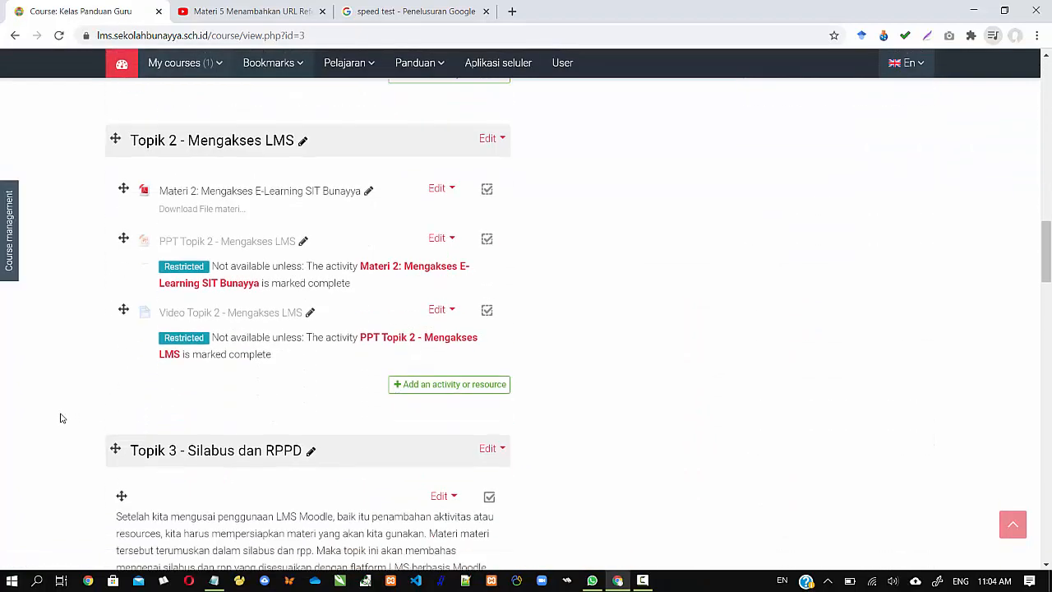
scroll(60, 417, "up", 3)
scroll(60, 417, "down", 18)
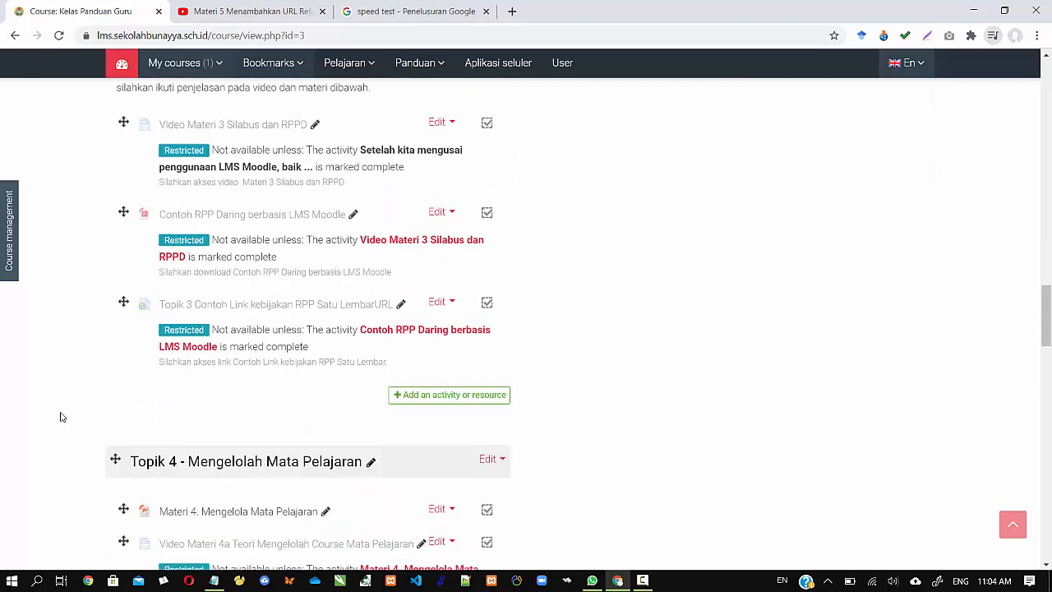
scroll(60, 417, "down", 3)
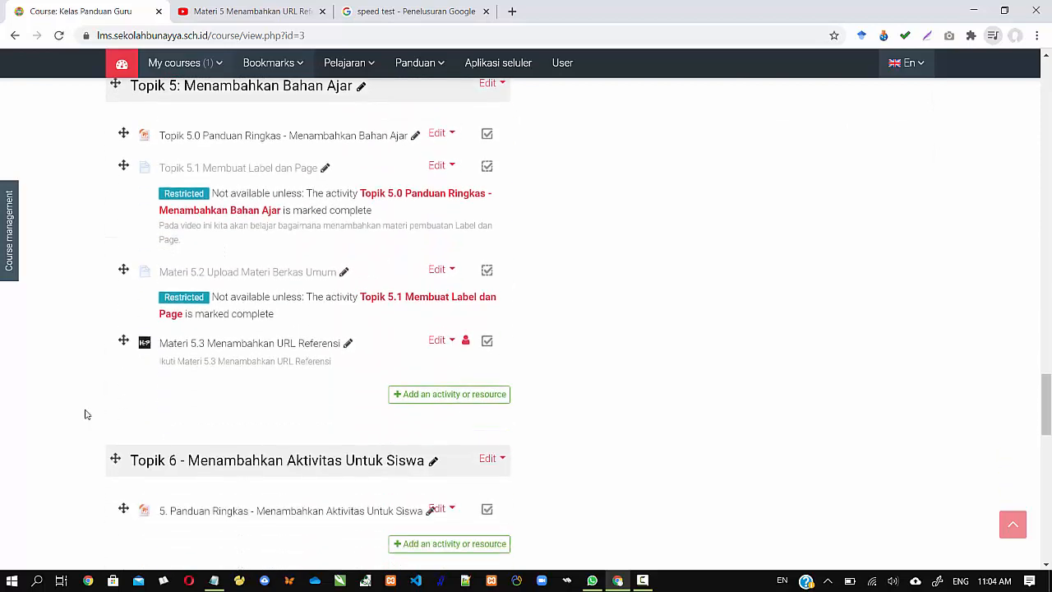
left_click(450, 342)
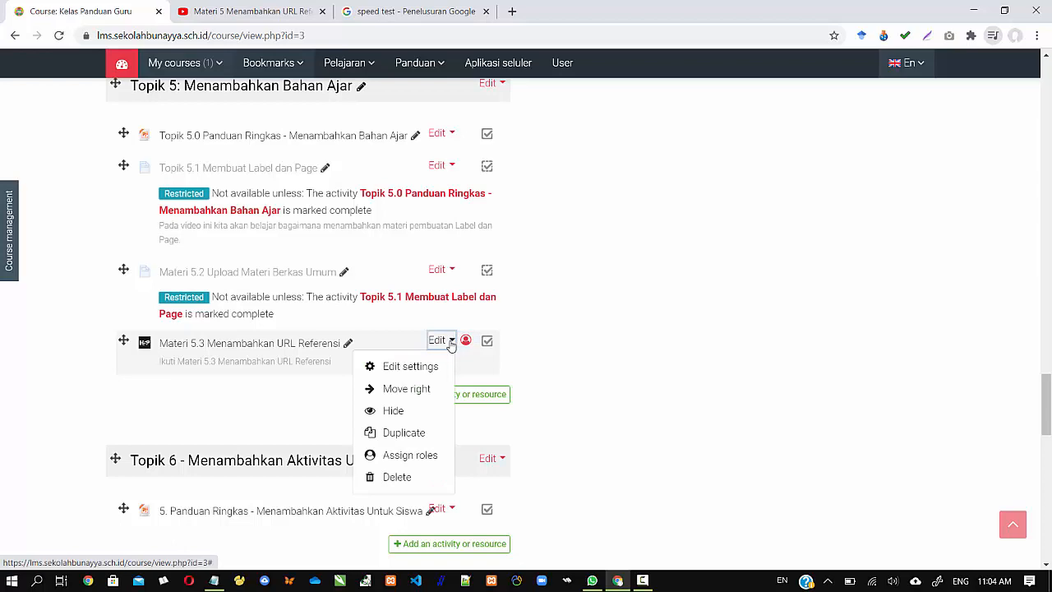
left_click(409, 375)
scroll(639, 374, "up", 5)
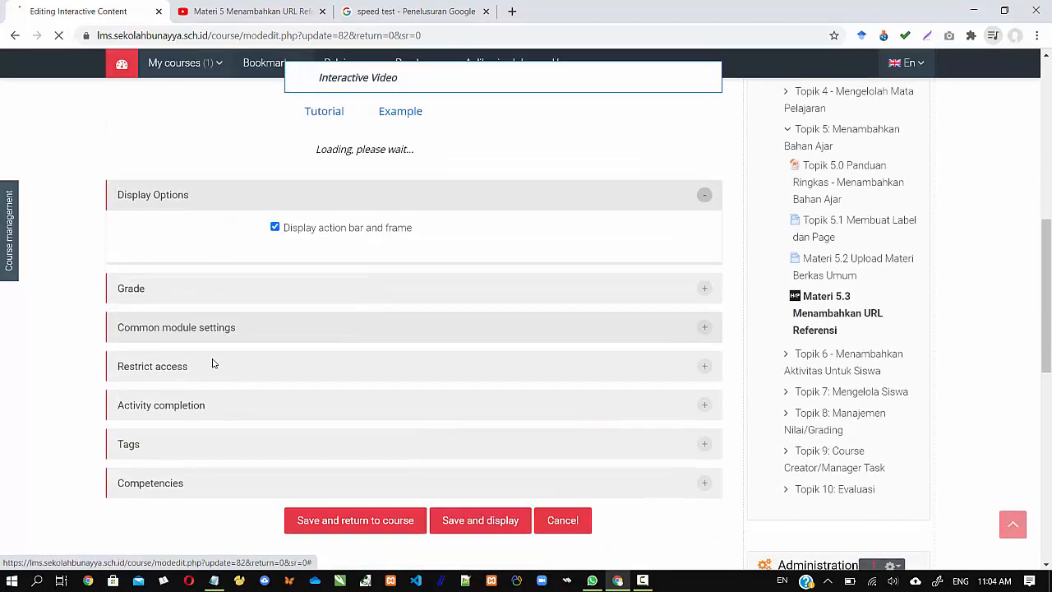
Step through the introductory tour of the Interactive Video editor and close it
scroll(212, 364, "up", 5)
scroll(215, 365, "down", 5)
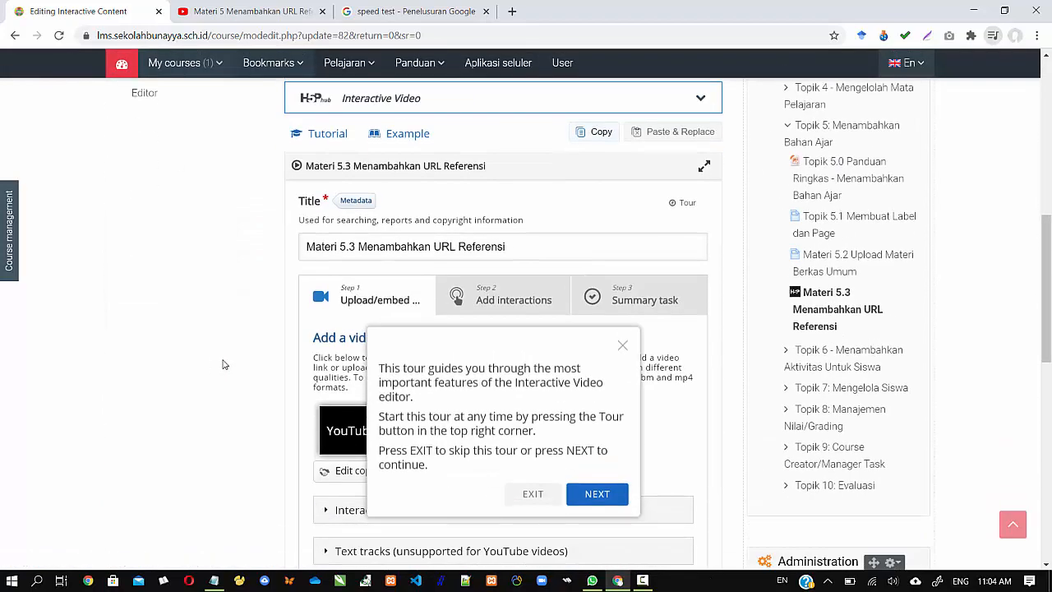
left_click(604, 496)
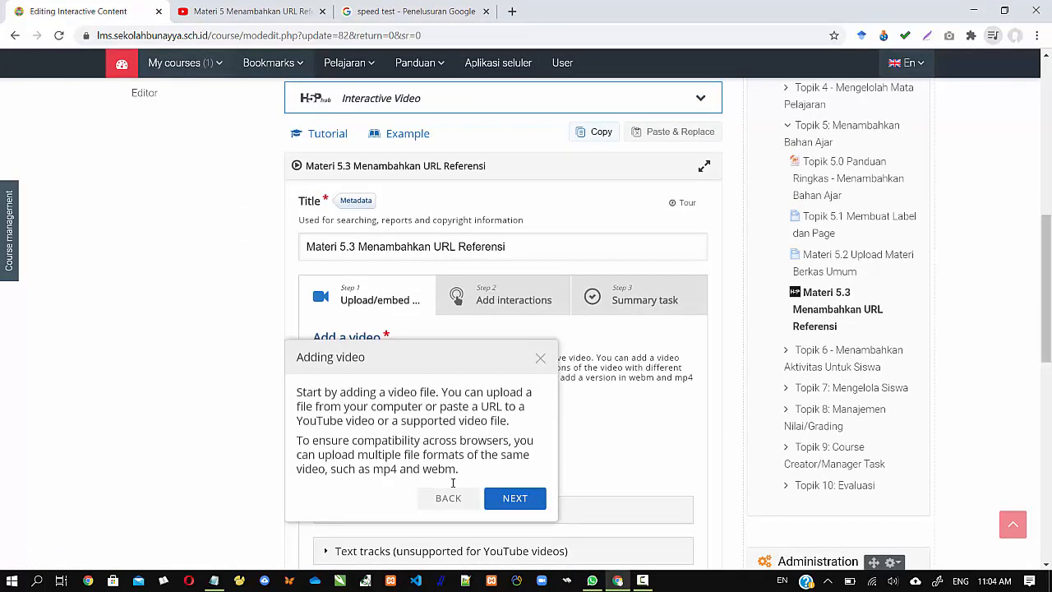
left_click(521, 500)
scroll(319, 403, "up", 3)
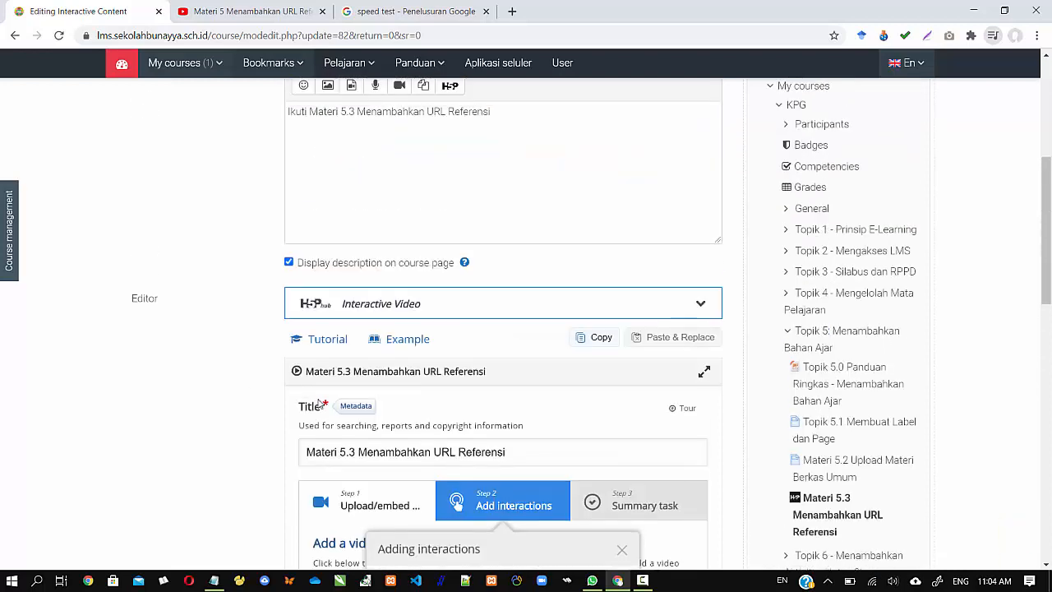
left_click(614, 379)
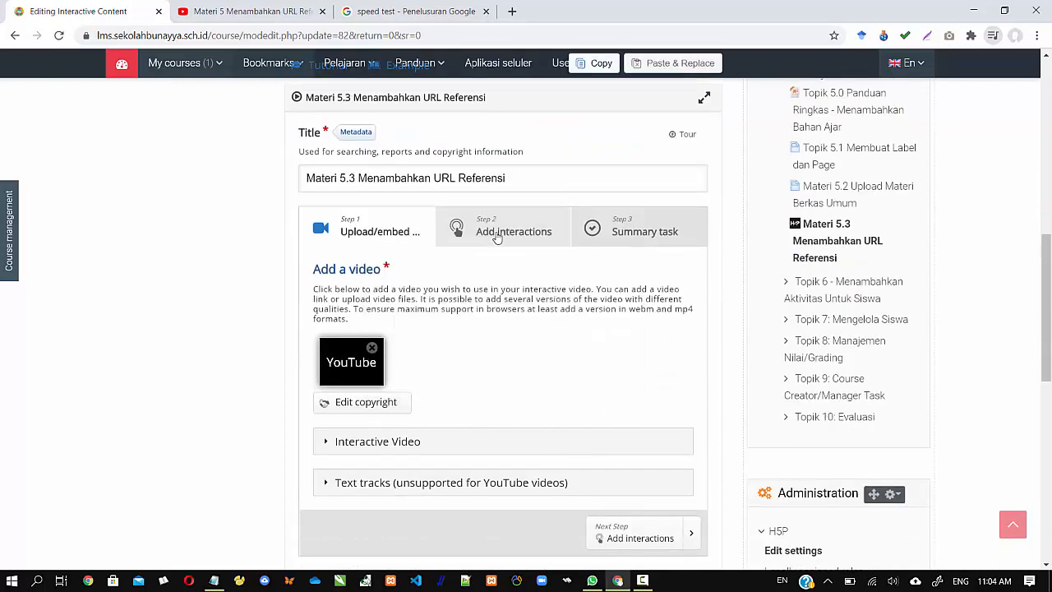
Go to the Add interactions stage, move the video to 3:24 and select the "Fungsi Pop UP pada Apperance adalah...." question
scroll(395, 374, "up", 4)
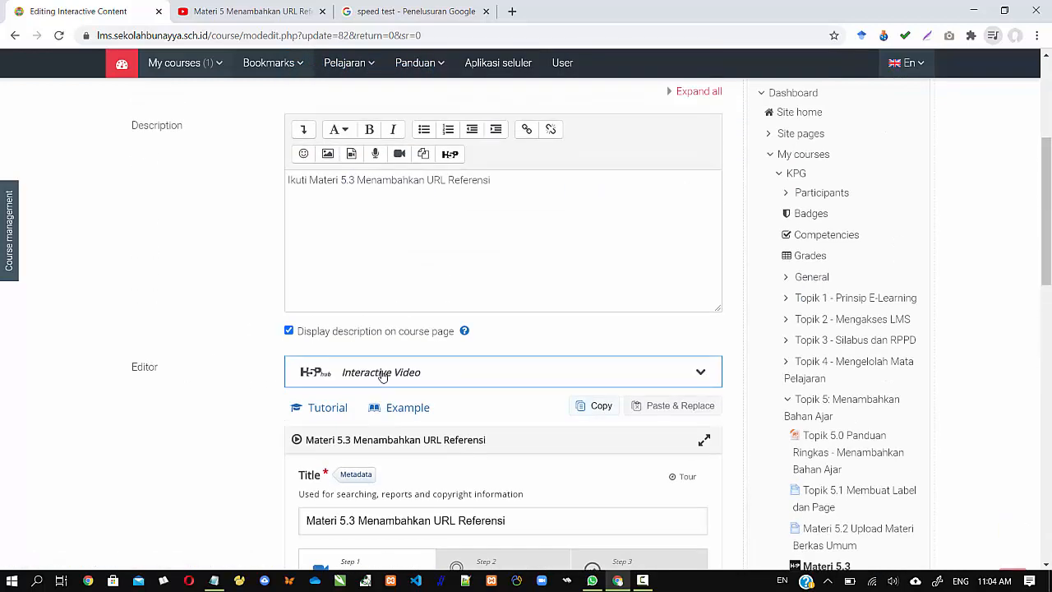
scroll(395, 362, "down", 3)
left_click(499, 366)
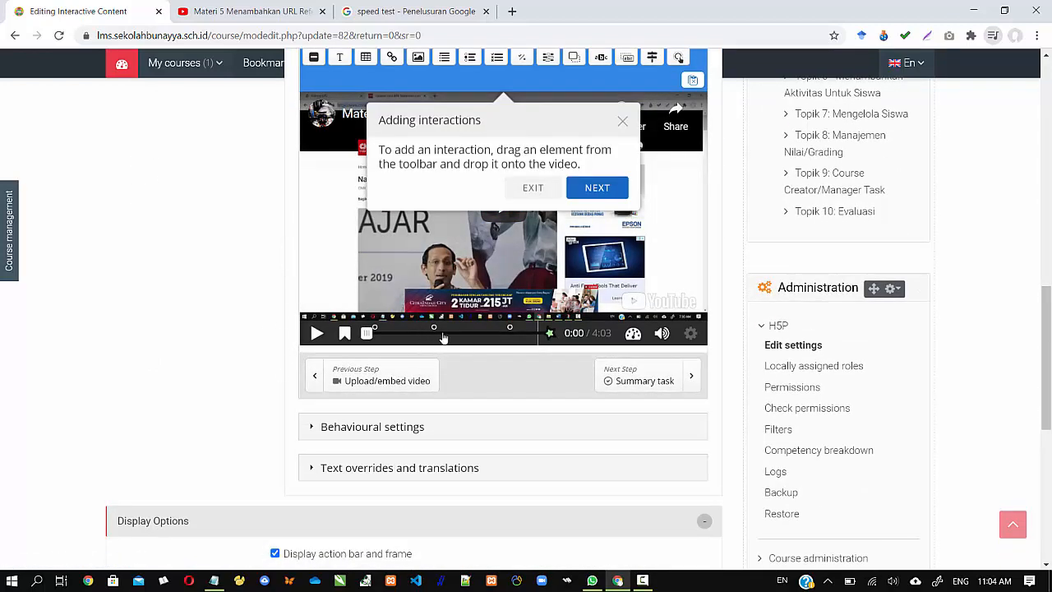
left_click(510, 330)
left_click(510, 330)
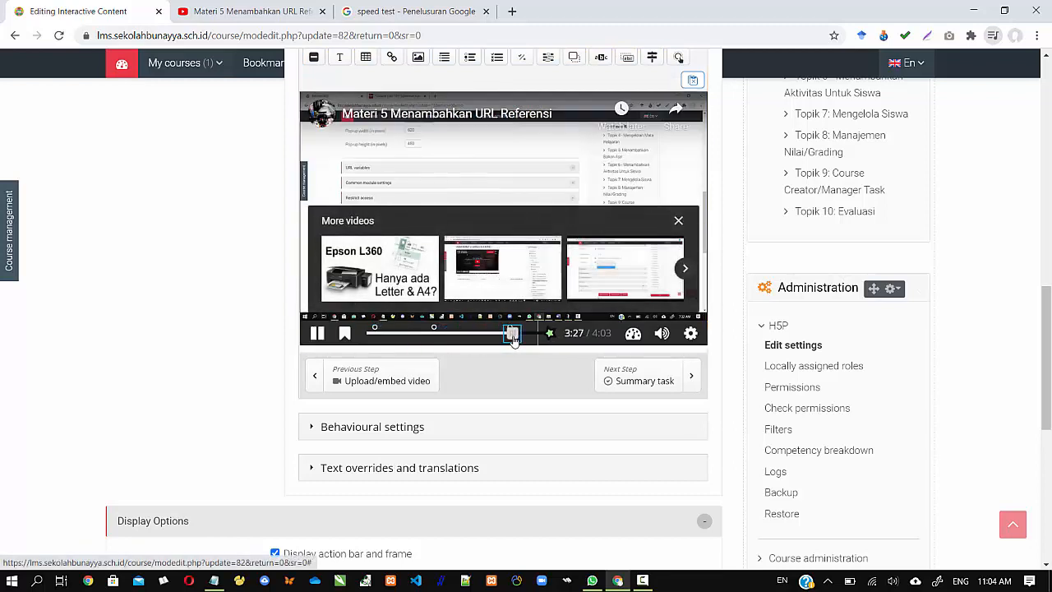
left_click_drag(512, 335, 512, 332)
left_click(557, 199)
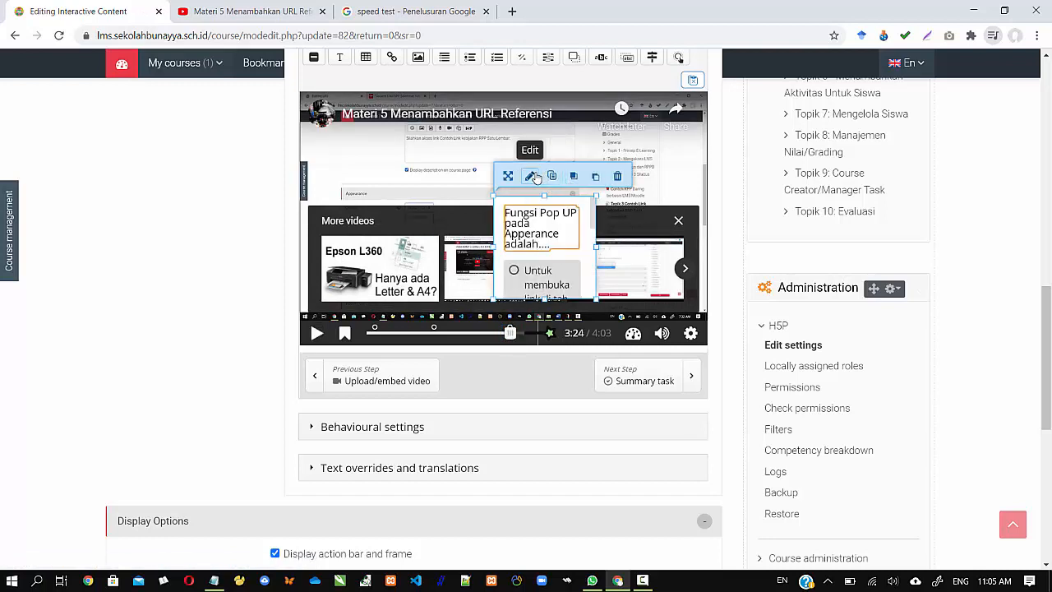
Edit the selected question so that it displays as a Button instead of a Poster, and apply the change
left_click(532, 177)
scroll(251, 377, "down", 2)
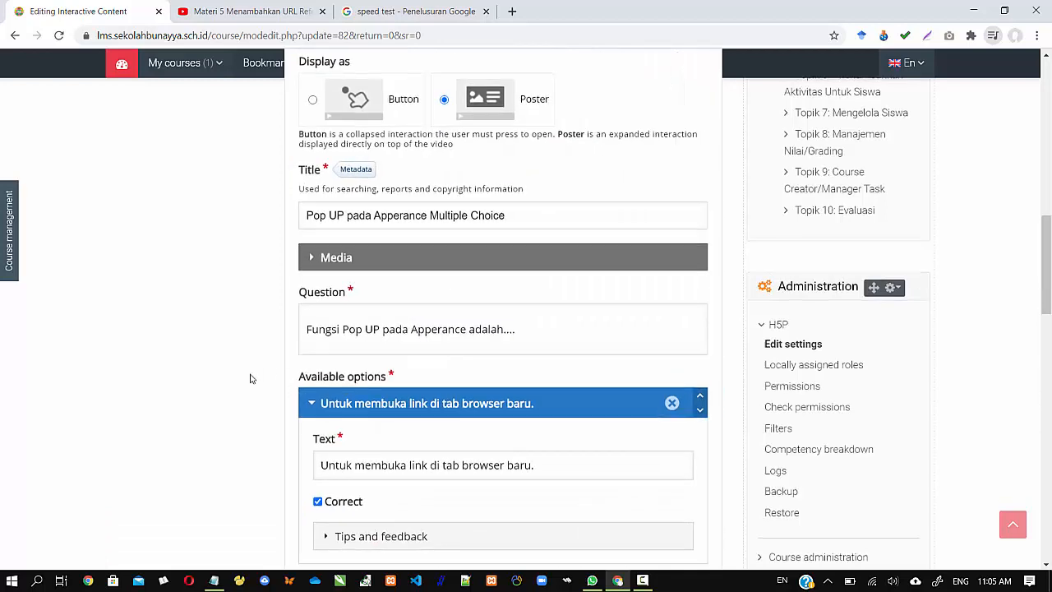
scroll(251, 378, "up", 3)
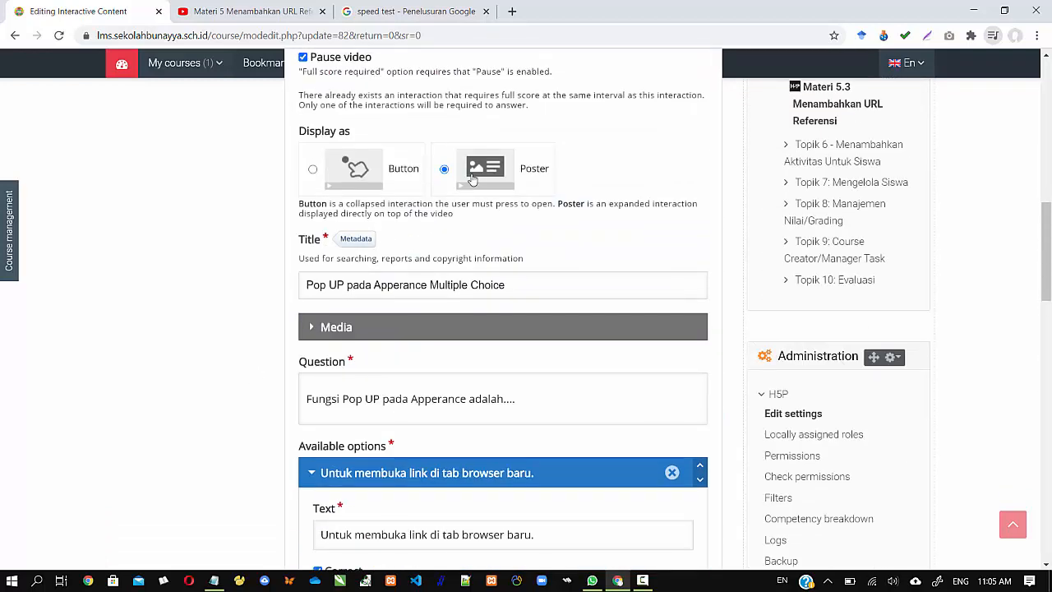
left_click(313, 170)
scroll(246, 274, "up", 2)
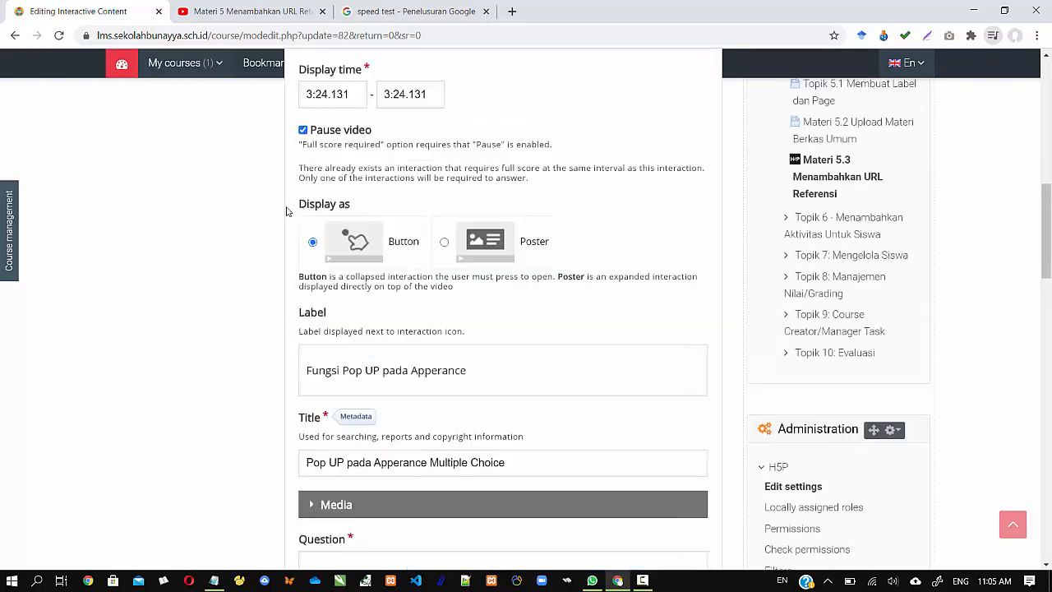
scroll(228, 352, "down", 3)
scroll(226, 352, "down", 9)
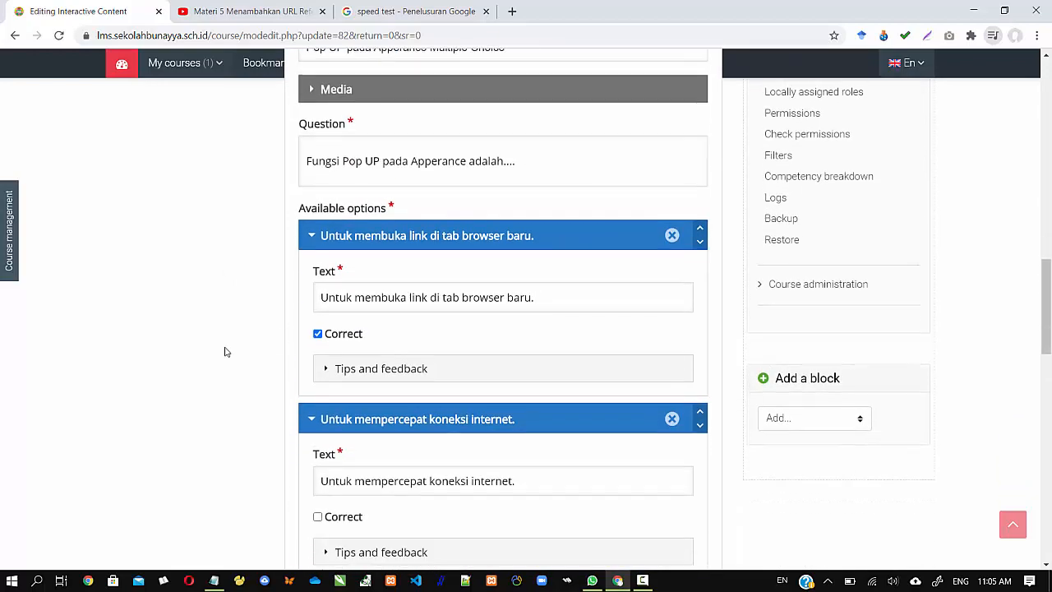
scroll(347, 381, "down", 3)
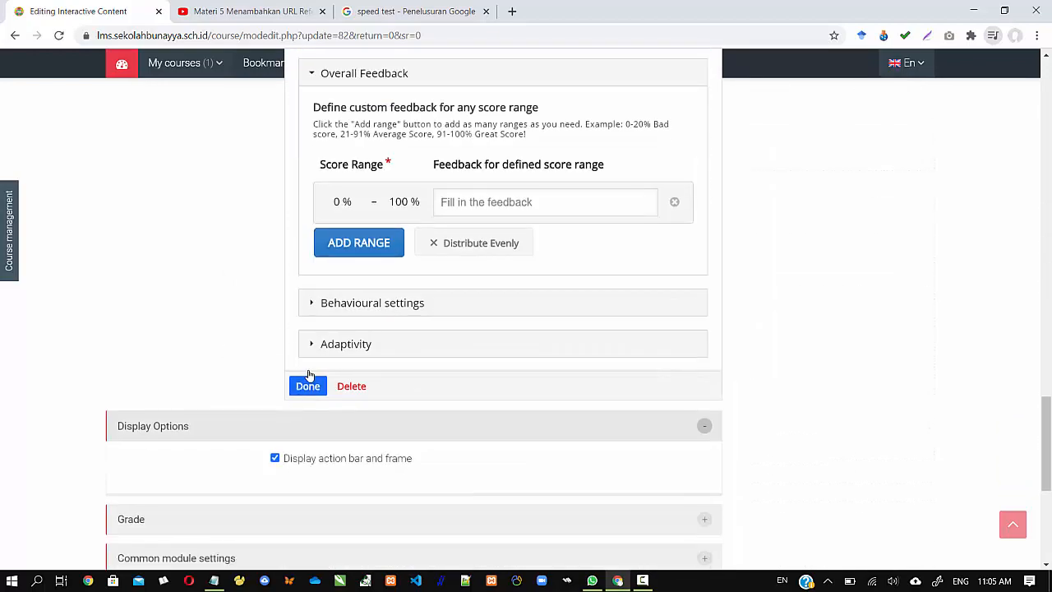
left_click(308, 387)
Examine the Summary task stage, including its statements, overall feedback and display time options, dismissing the tour hint
scroll(212, 358, "up", 2)
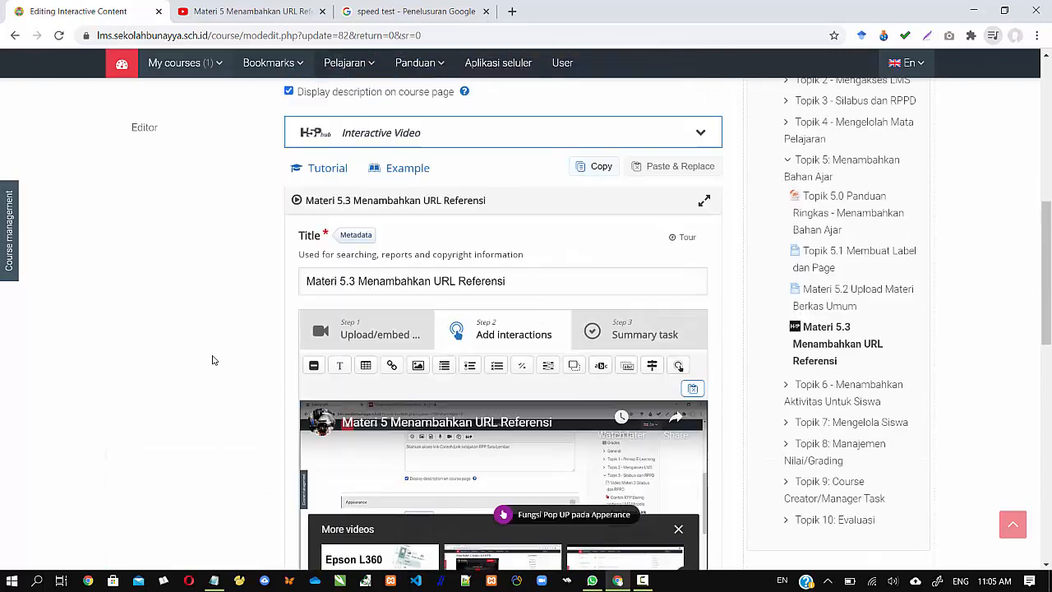
scroll(212, 360, "down", 2)
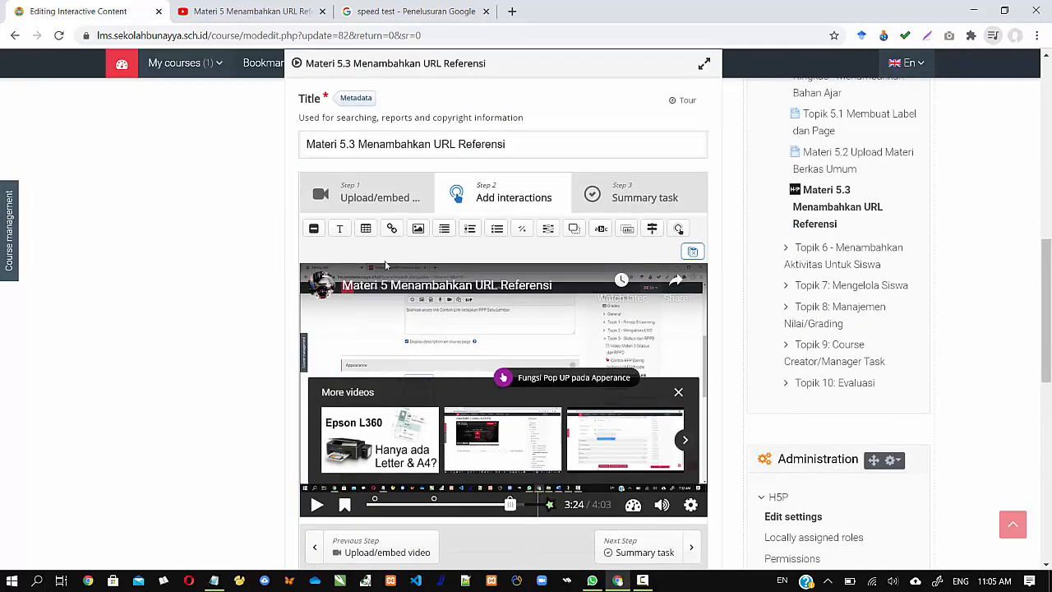
left_click(617, 183)
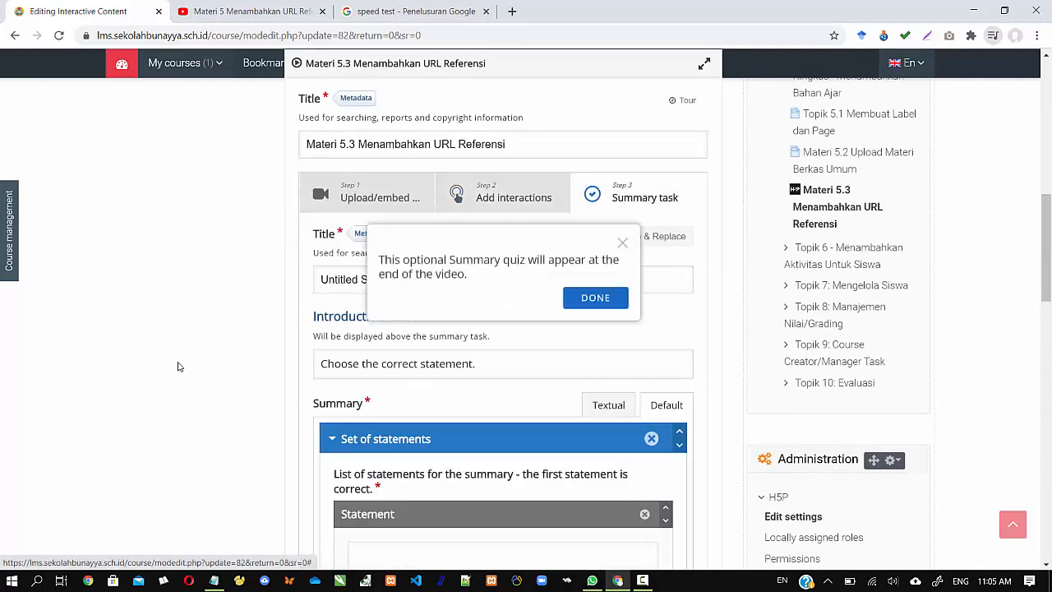
left_click(595, 300)
scroll(138, 359, "down", 1)
scroll(137, 359, "down", 3)
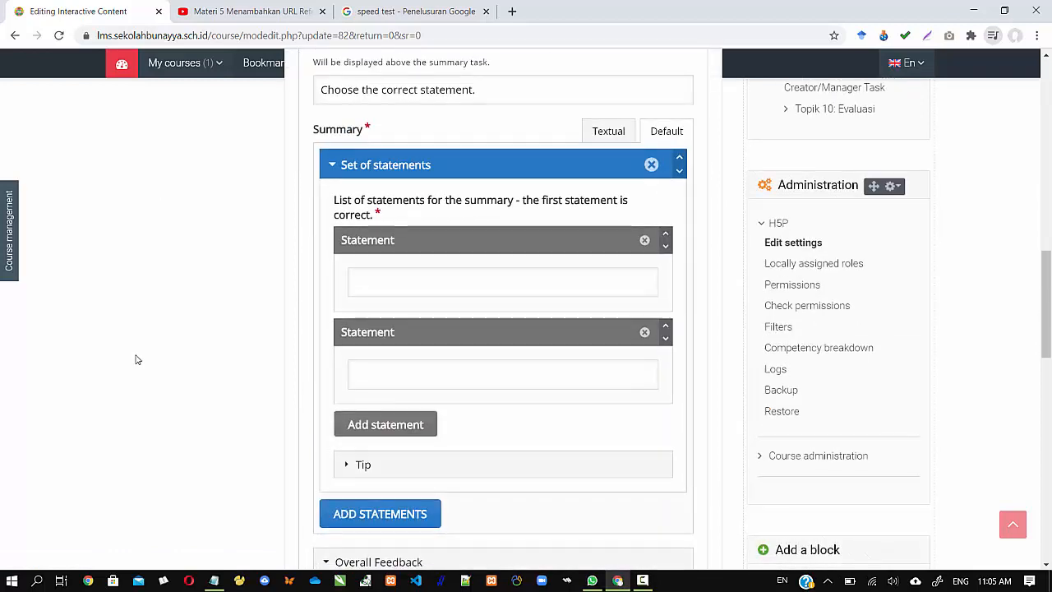
scroll(137, 360, "down", 3)
scroll(137, 360, "up", 2)
scroll(137, 359, "down", 5)
scroll(137, 359, "up", 3)
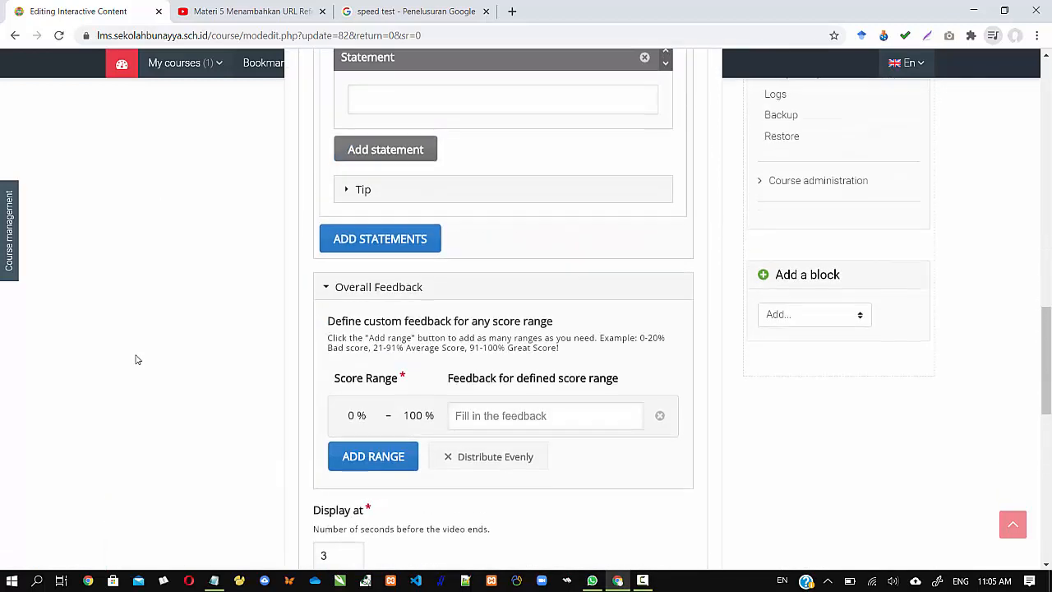
scroll(137, 359, "down", 10)
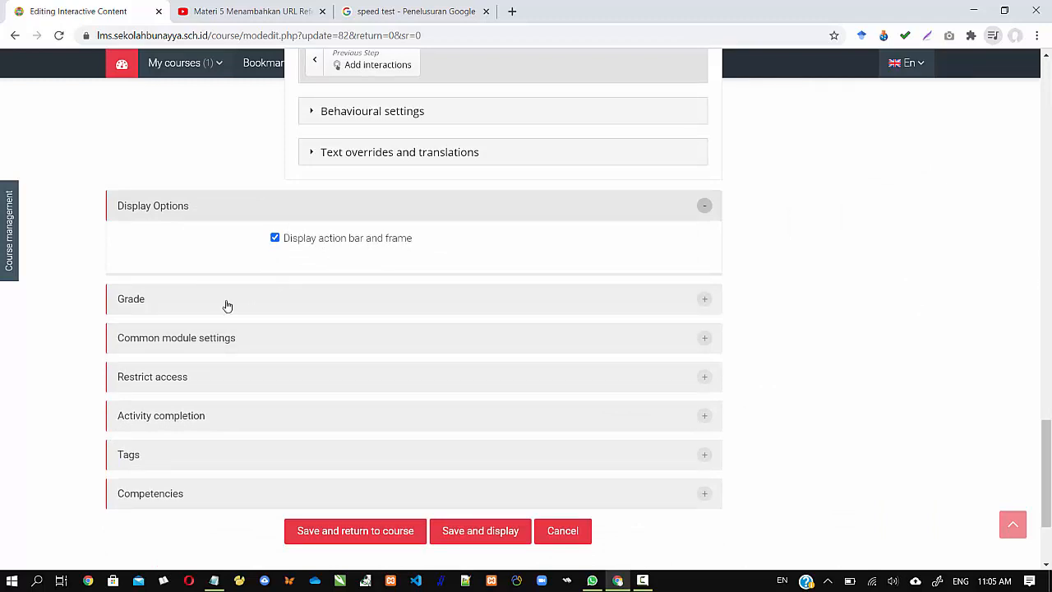
Expand the Grade settings and review the available grade categories, keeping Uncategorised
left_click(192, 308)
scroll(181, 317, "down", 3)
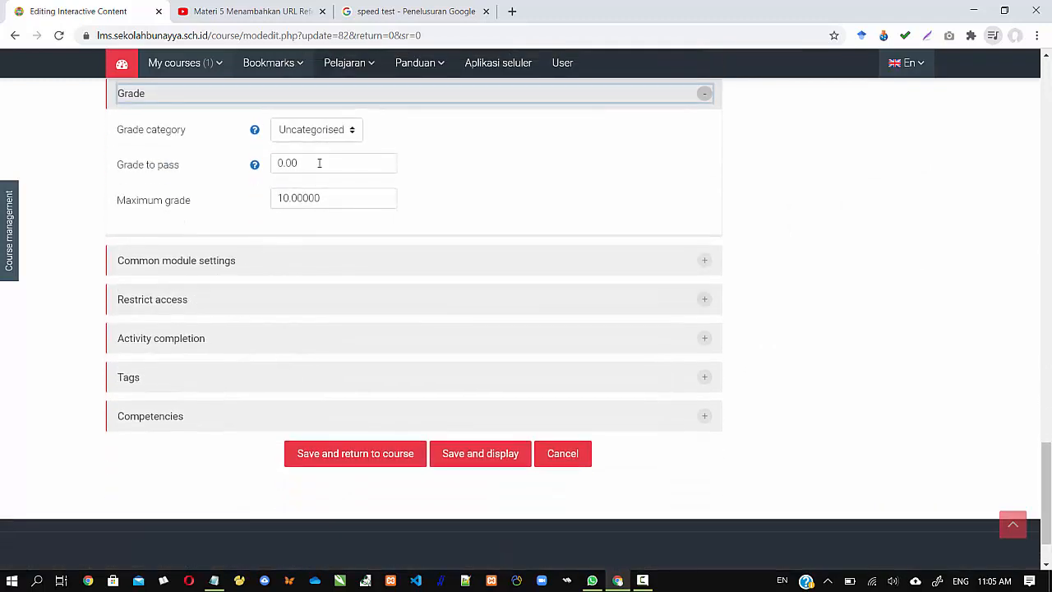
left_click(321, 132)
left_click(307, 139)
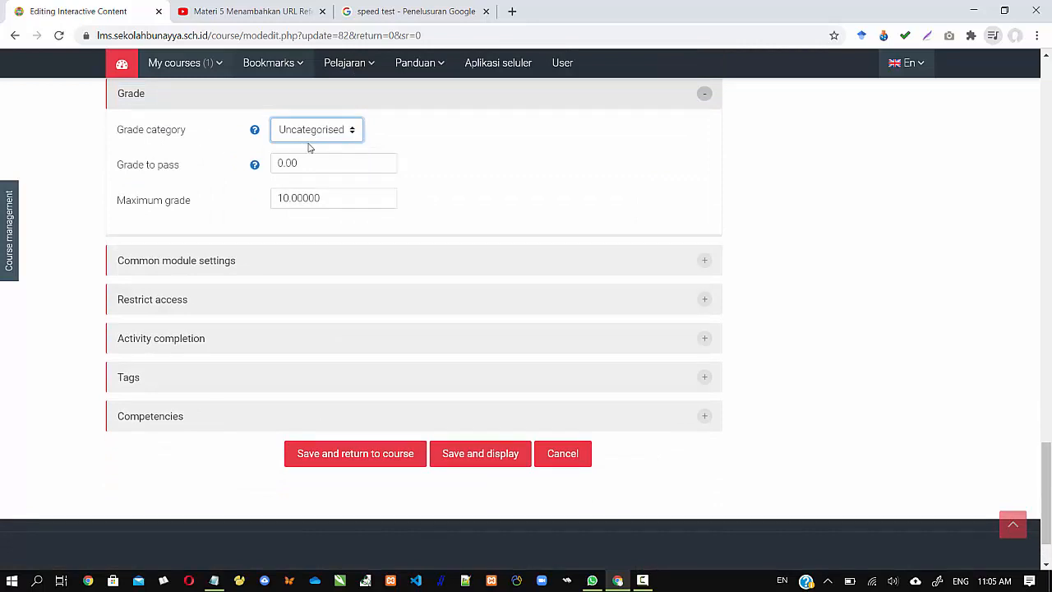
left_click(316, 134)
left_click(326, 136)
Add an activity completion access restriction requiring Materi 5.2 Upload Materi Berkas Umum to be marked complete
left_click(161, 305)
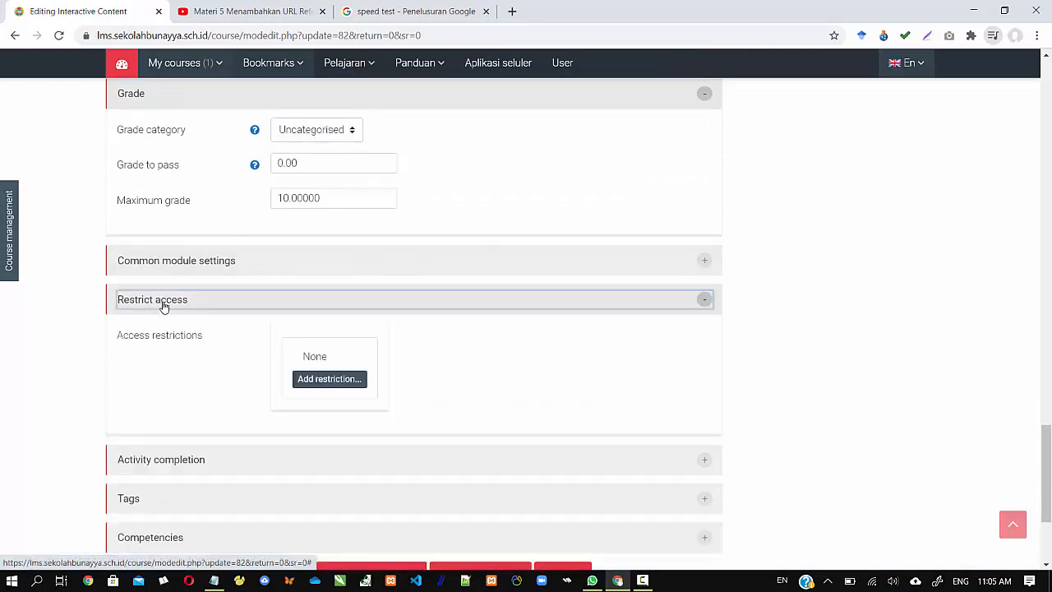
scroll(209, 353, "down", 1)
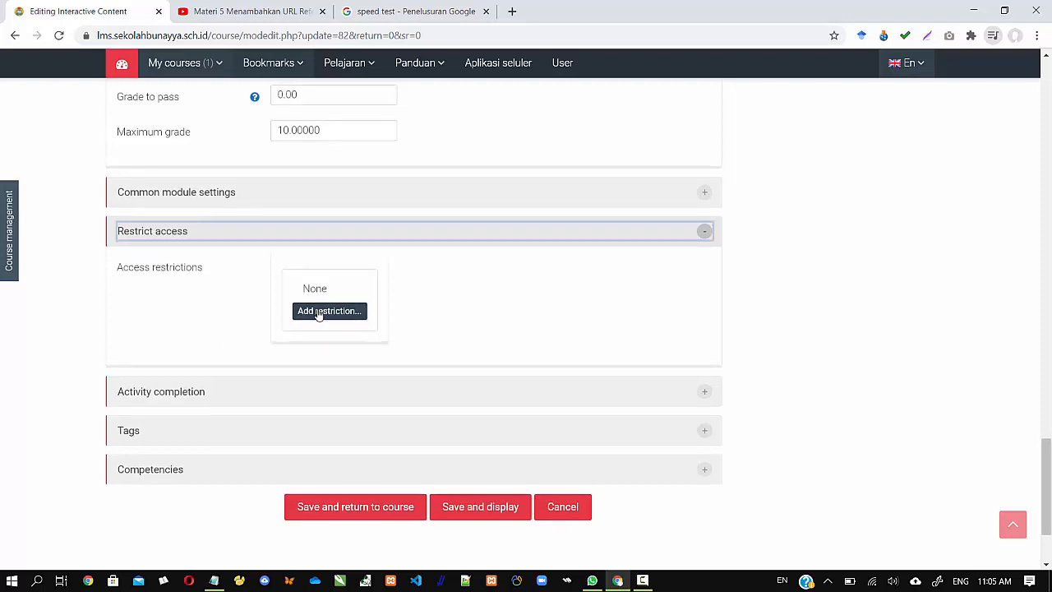
left_click(319, 312)
left_click(433, 187)
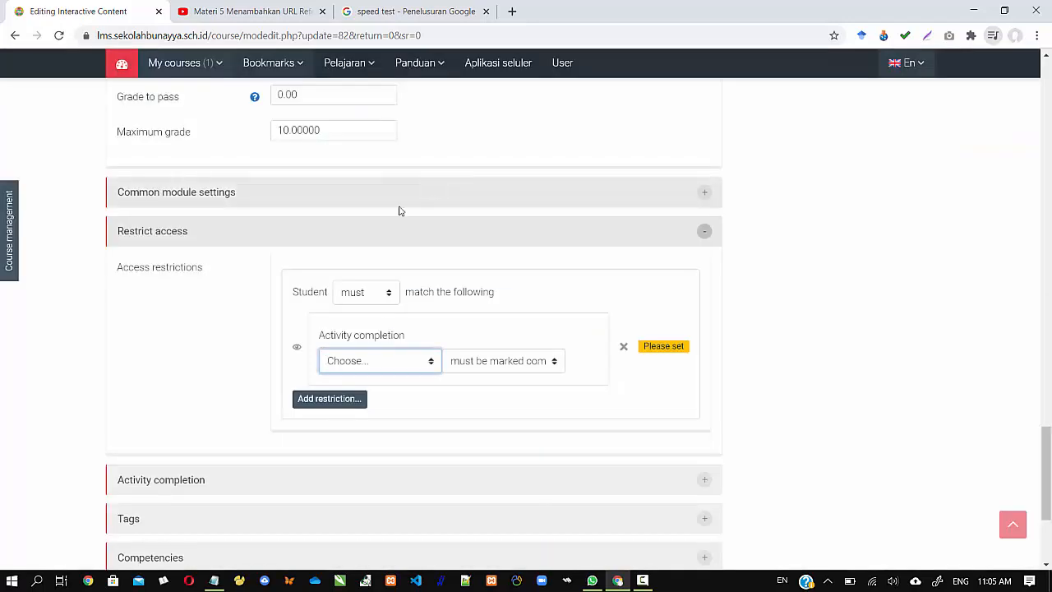
left_click(429, 362)
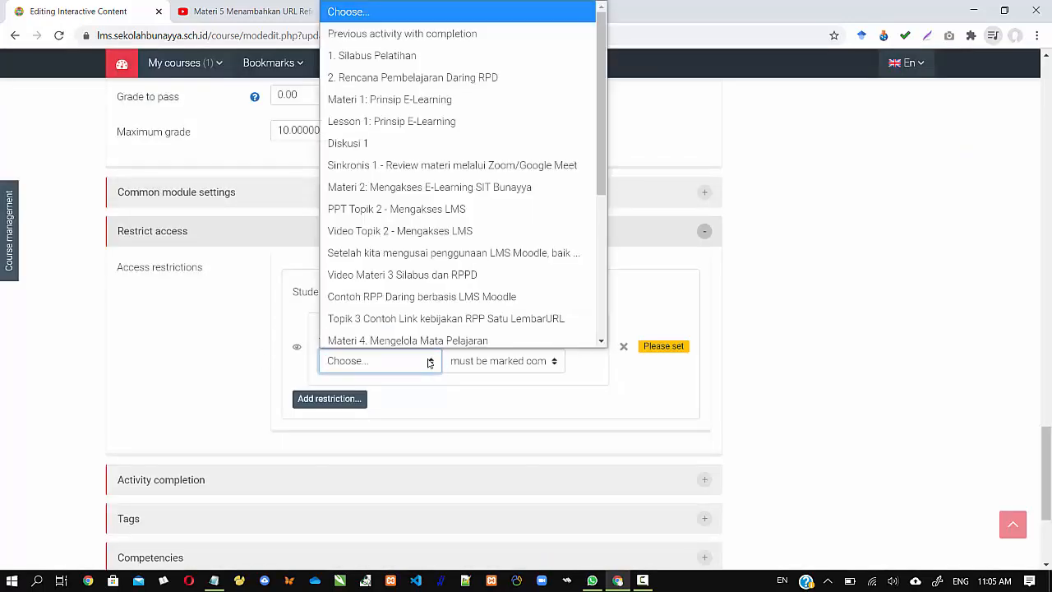
scroll(583, 192, "down", 1)
scroll(603, 216, "down", 3)
left_click_drag(603, 215, 603, 309)
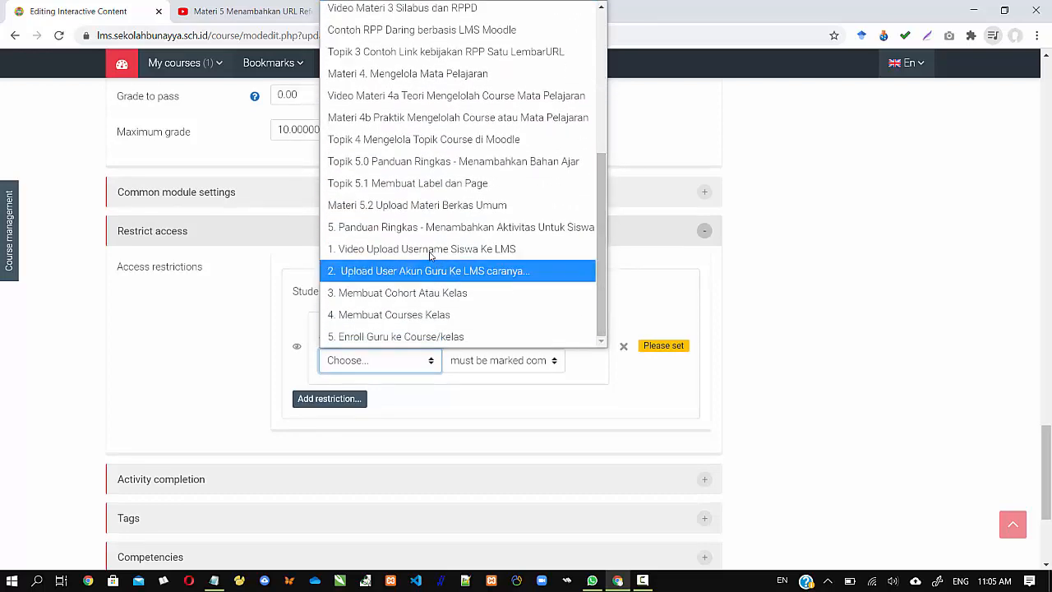
left_click(374, 208)
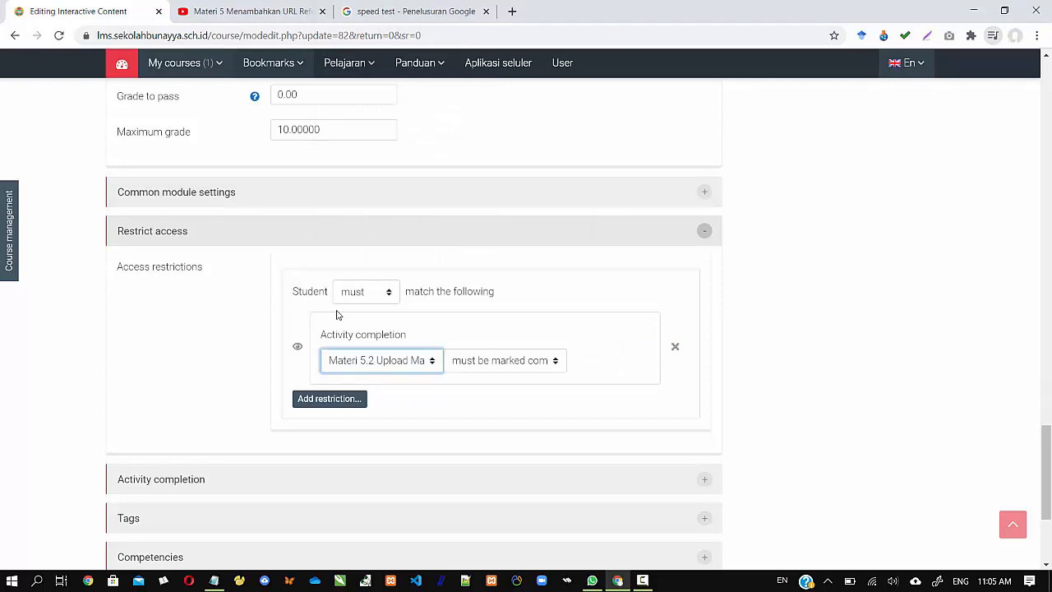
Set the condition of the Materi 5.2 access restriction to must be marked complete
left_click(527, 370)
left_click(523, 381)
Set completion tracking to "Show activity as complete when conditions are met" and require students to view the activity
scroll(252, 362, "down", 3)
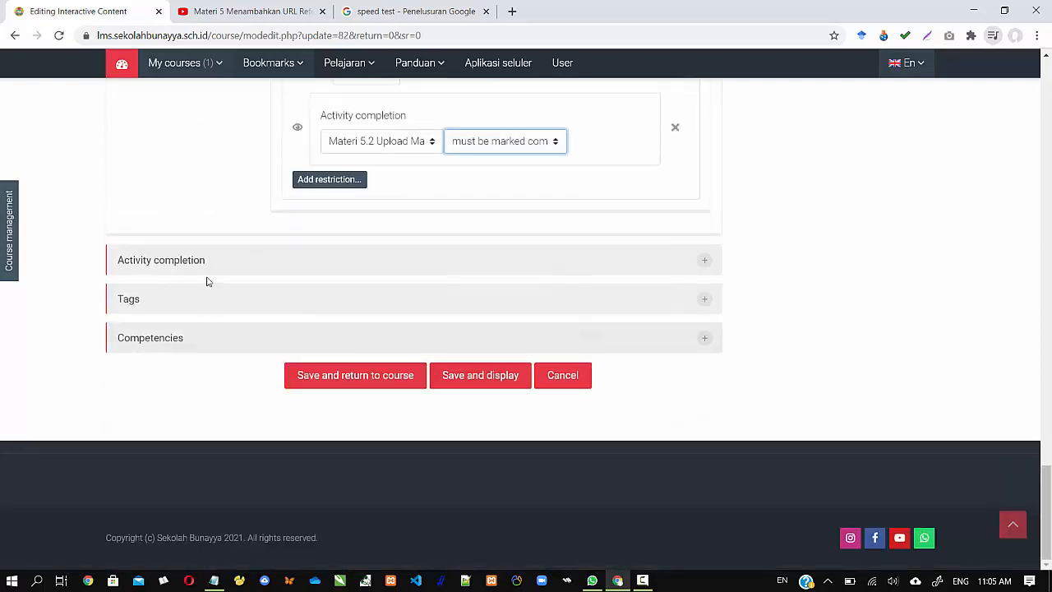
left_click(199, 261)
left_click(389, 298)
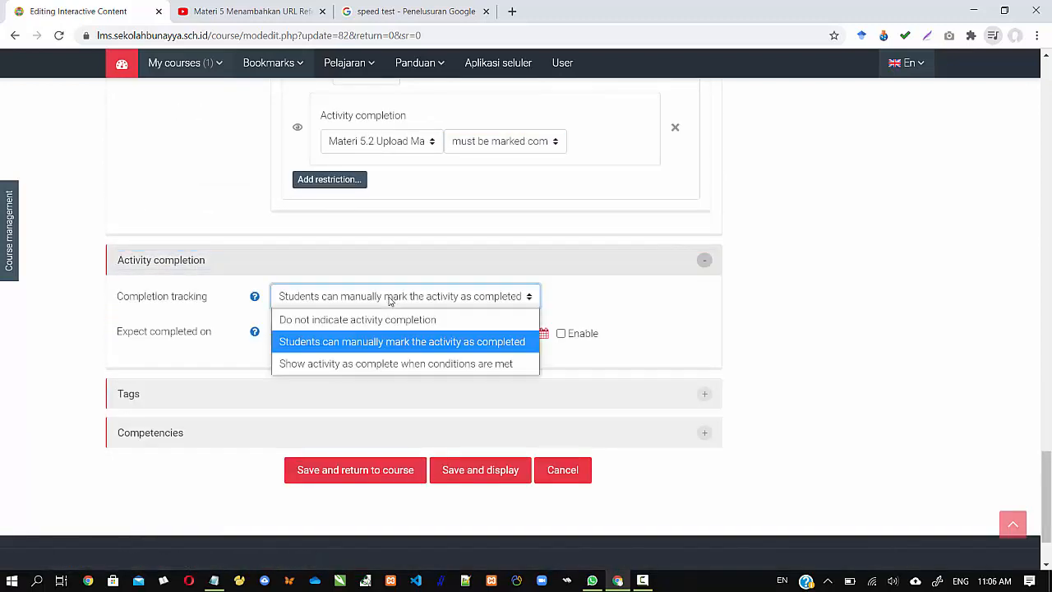
left_click(362, 364)
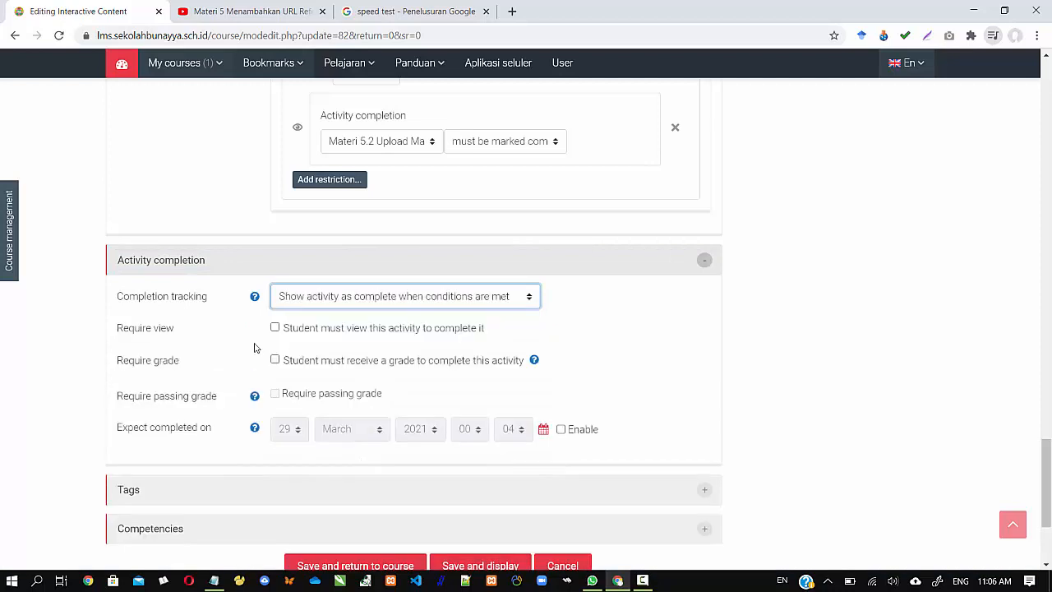
left_click(311, 301)
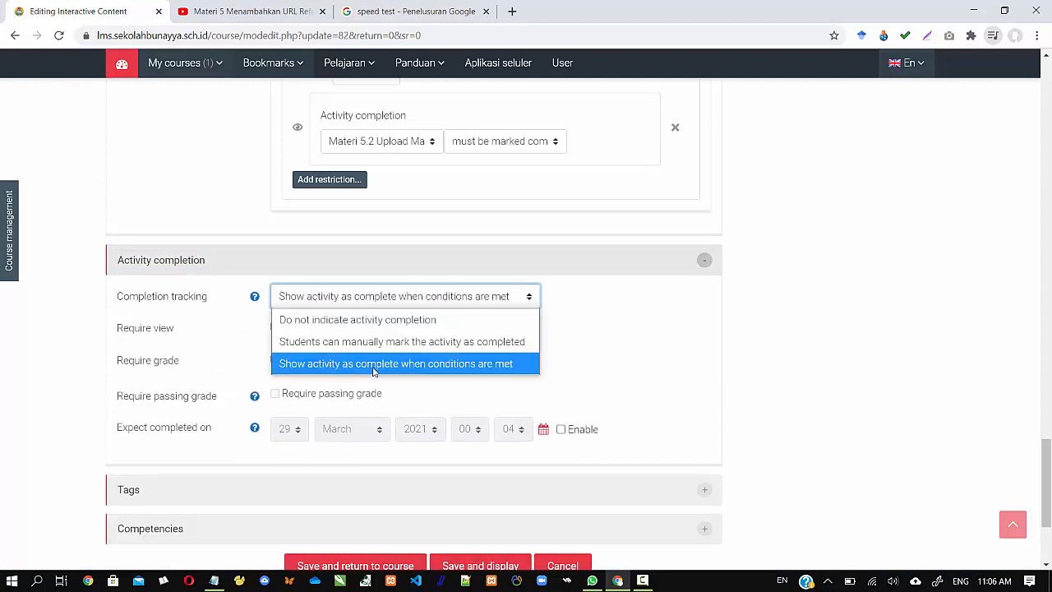
left_click(481, 363)
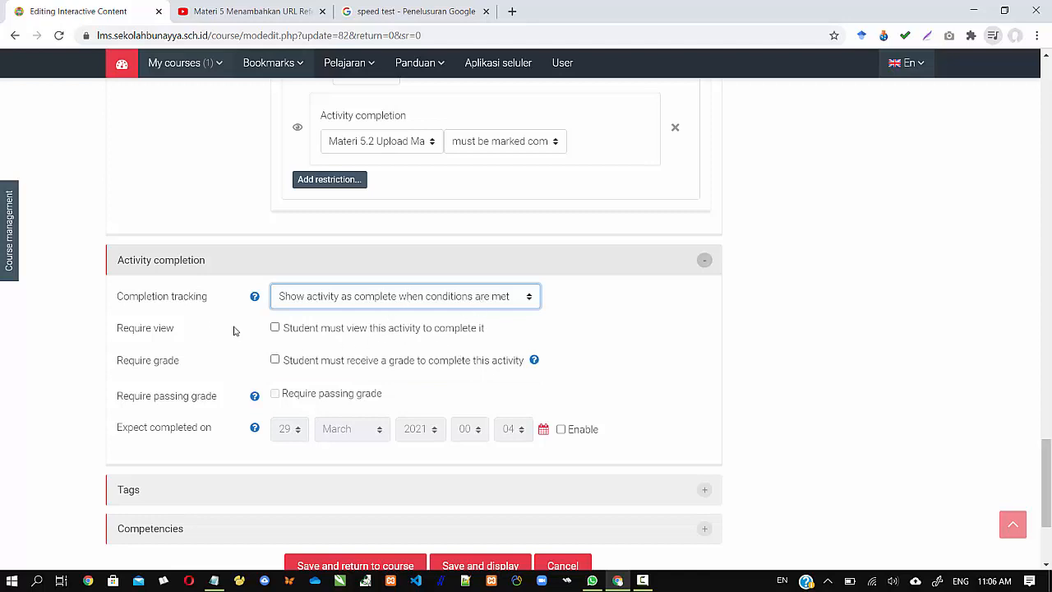
left_click(276, 328)
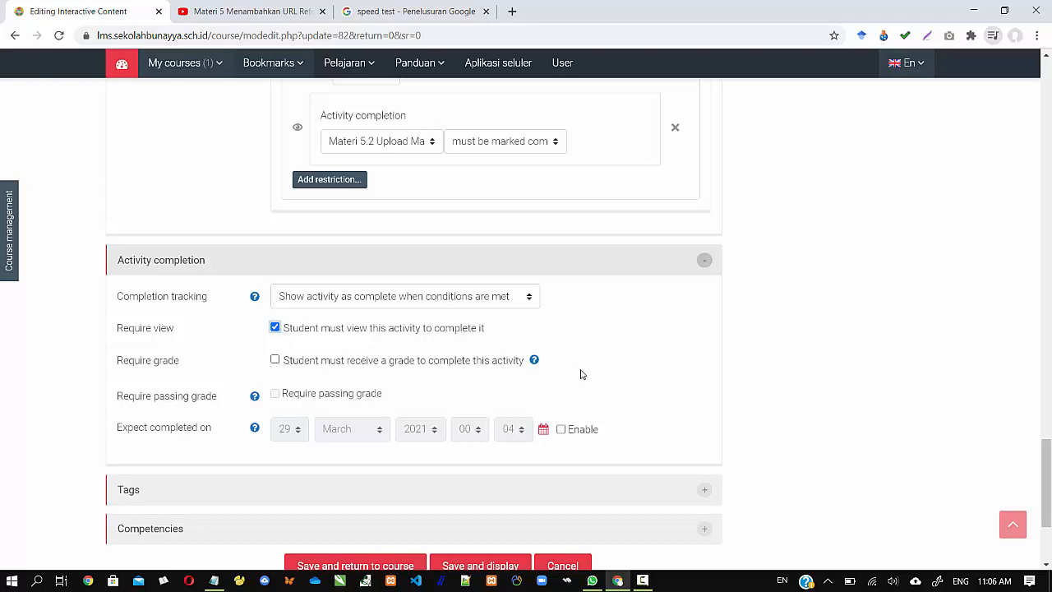
Save the Materi 5.3 interactive video settings and return to the course
scroll(320, 275, "up", 10)
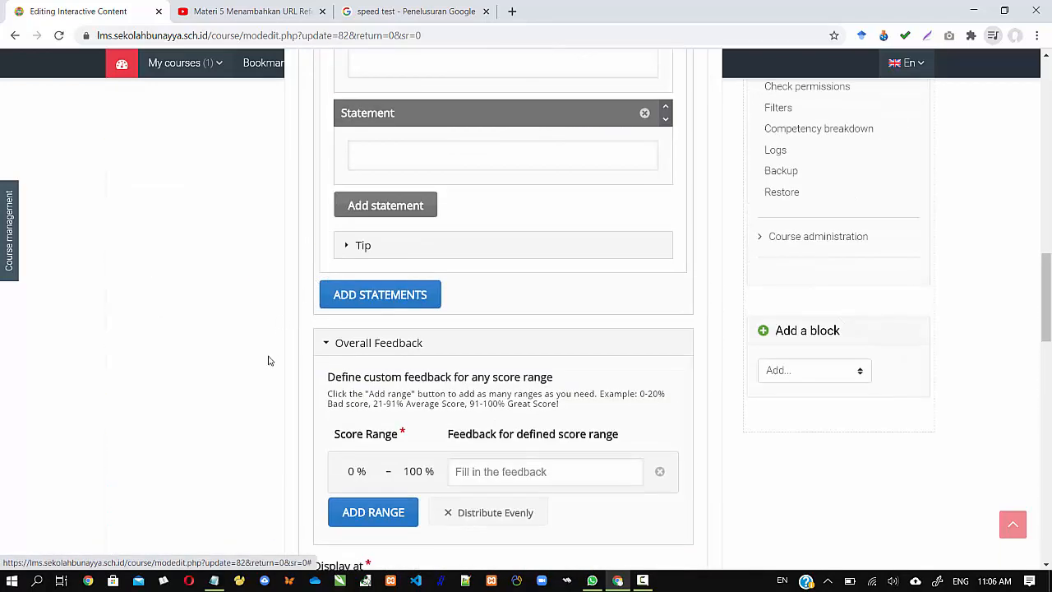
scroll(268, 361, "down", 10)
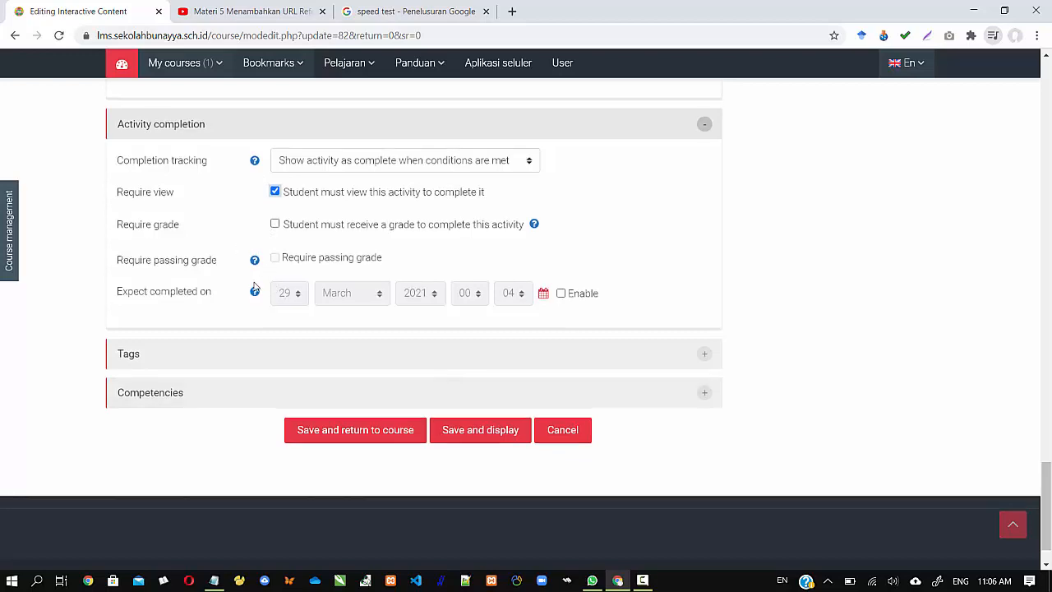
scroll(254, 284, "up", 6)
scroll(255, 287, "up", 1)
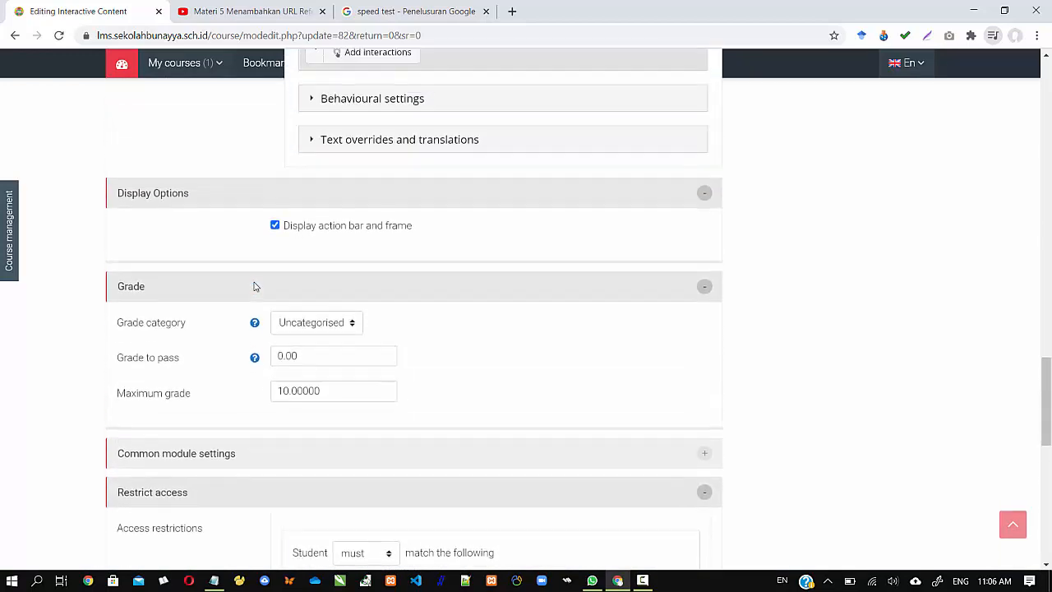
scroll(255, 287, "down", 9)
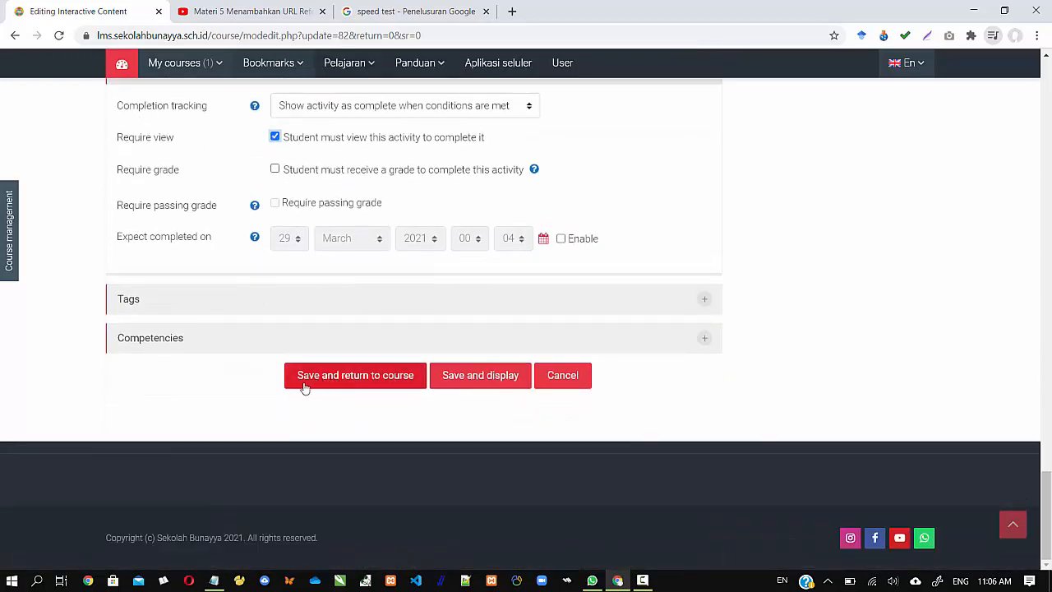
left_click(357, 380)
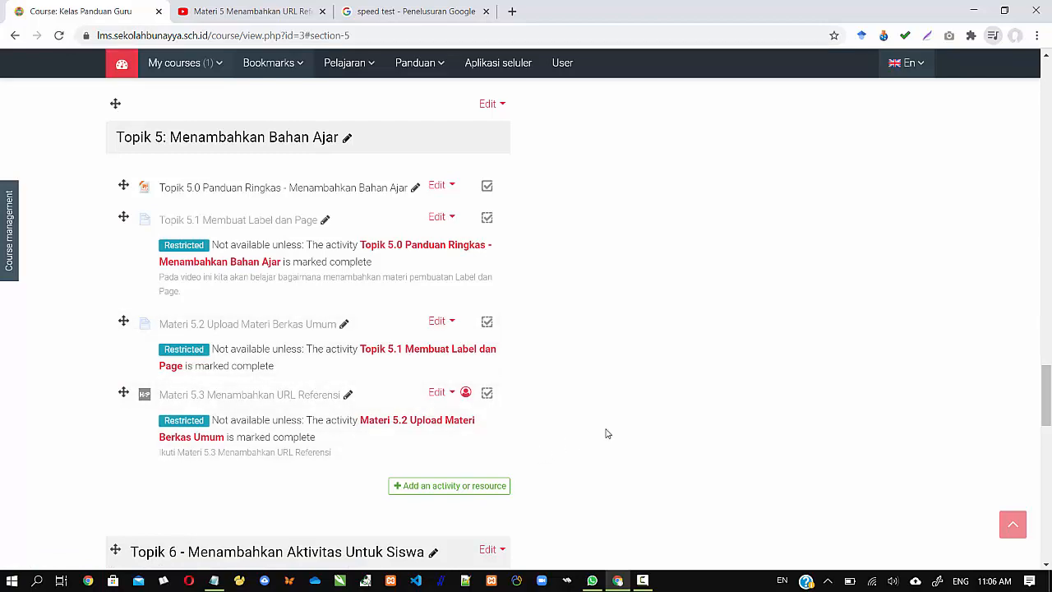
Examine the activities under Topik 5: Menambahkan Bahan Ajar and the access restriction listed for Materi 5.3
scroll(690, 398, "up", 4)
scroll(691, 398, "down", 10)
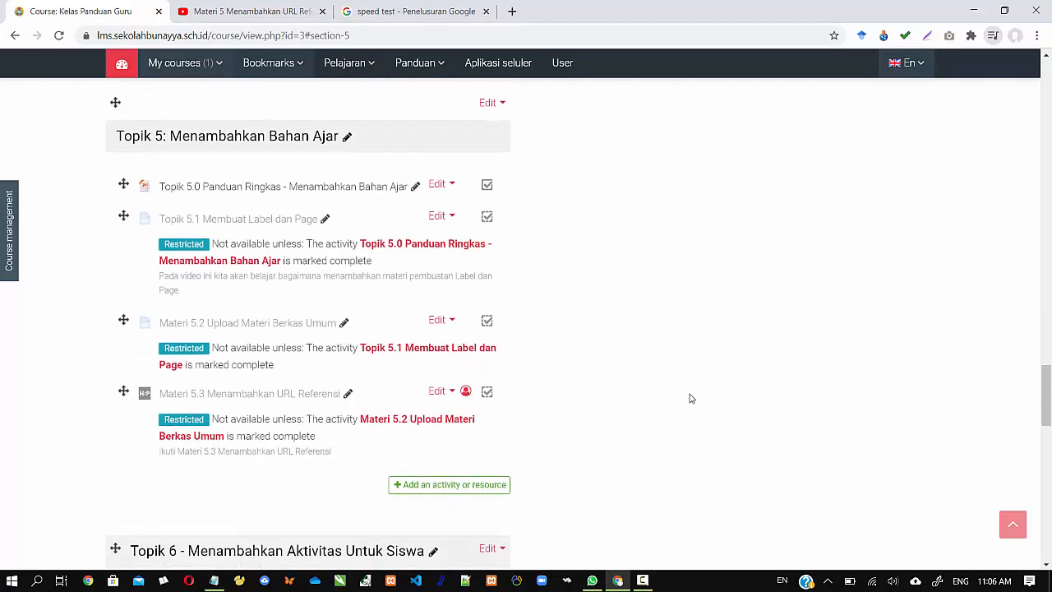
scroll(535, 387, "up", 5)
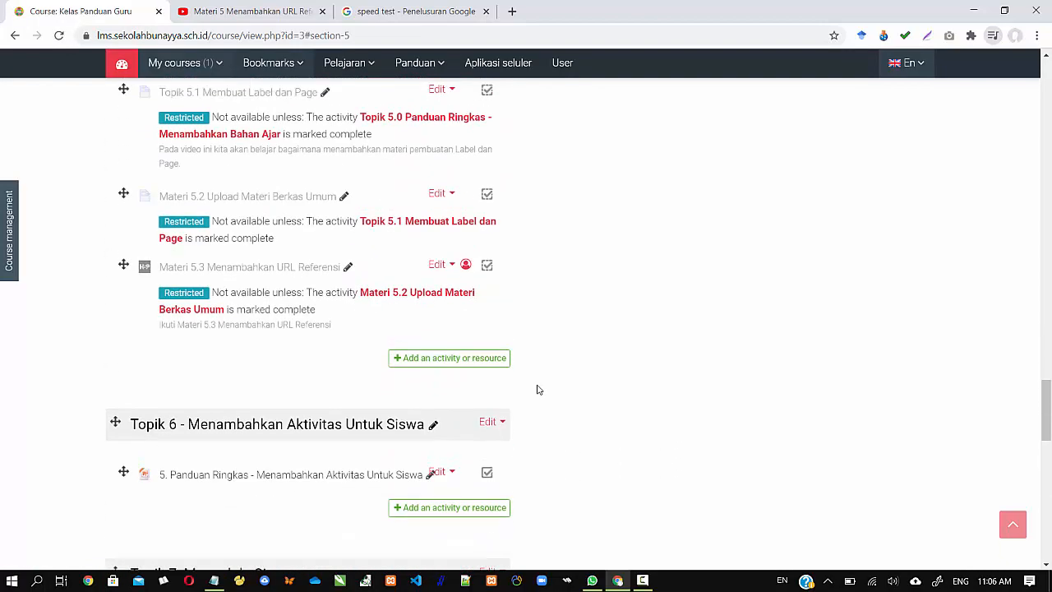
scroll(535, 388, "down", 1)
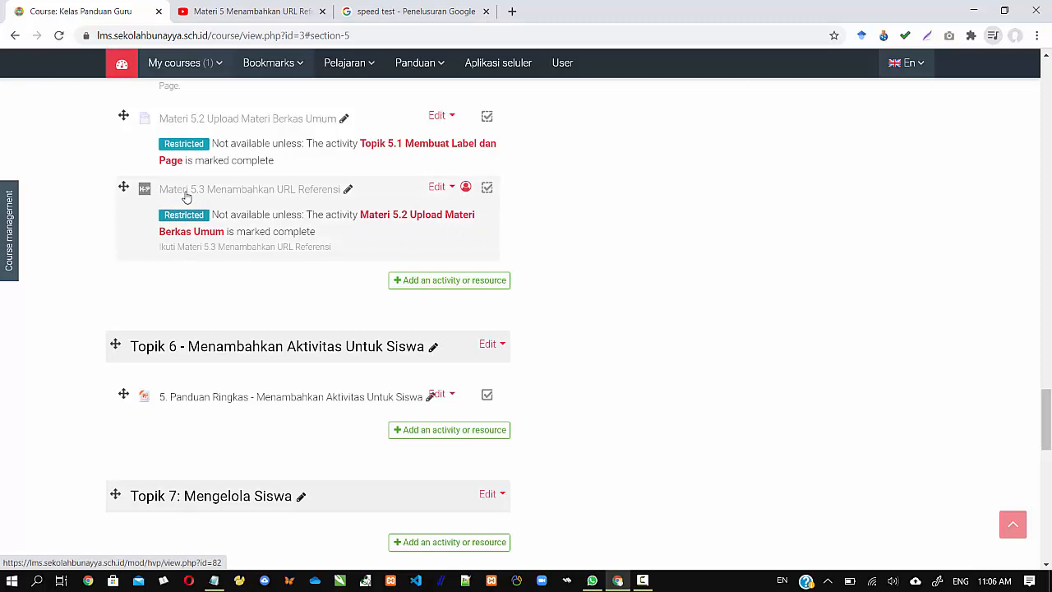
scroll(186, 198, "up", 3)
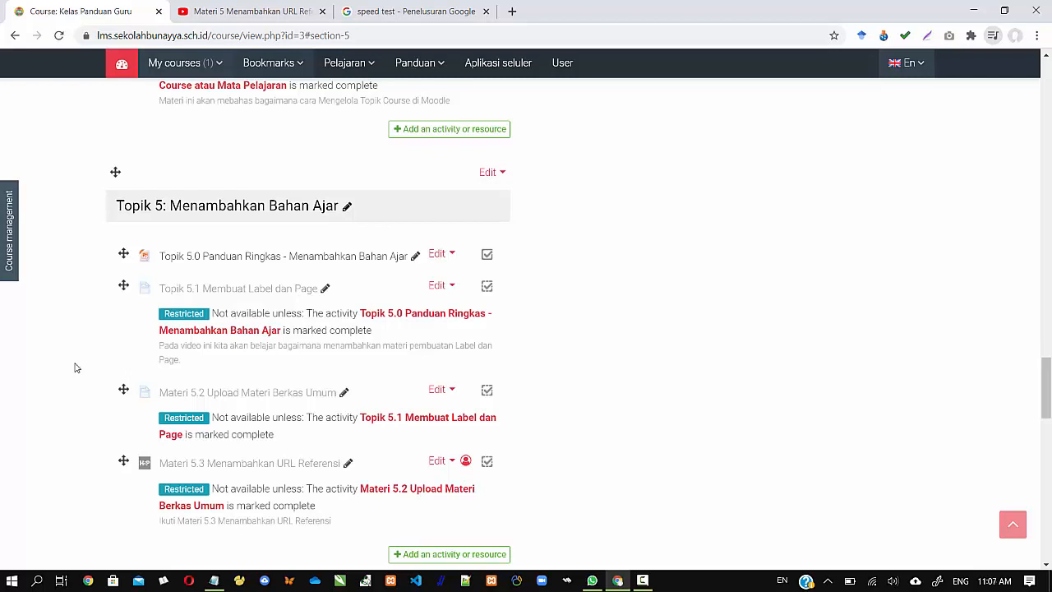
scroll(74, 368, "down", 1)
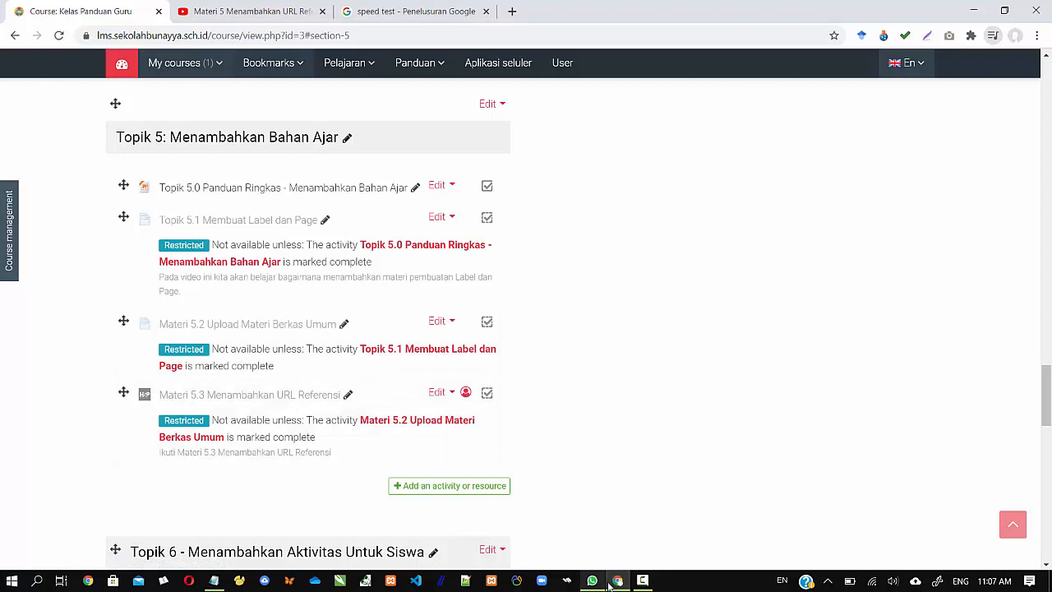
left_click(643, 580)
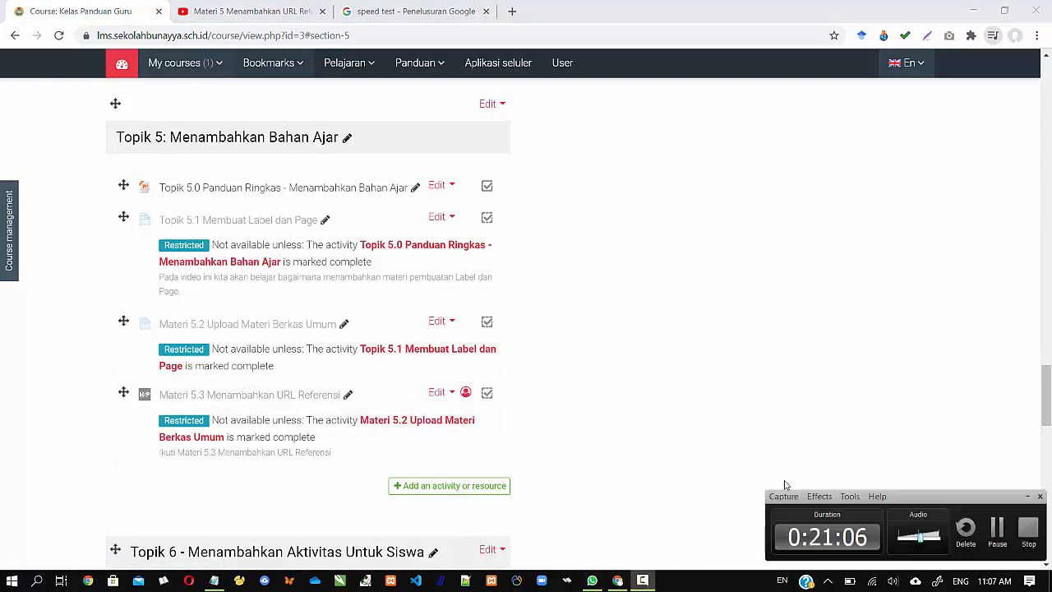
left_click(997, 531)
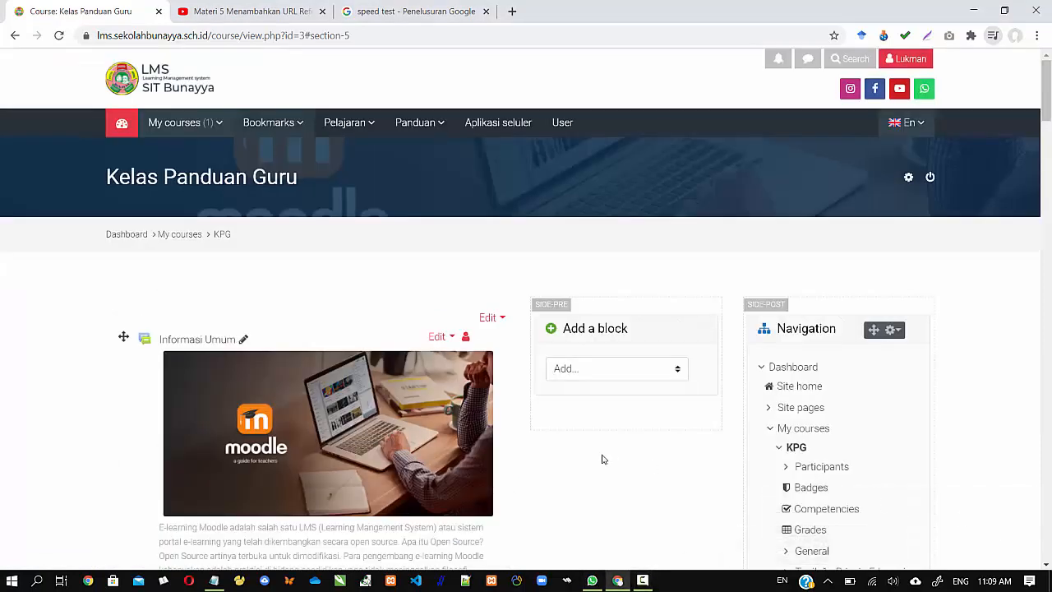